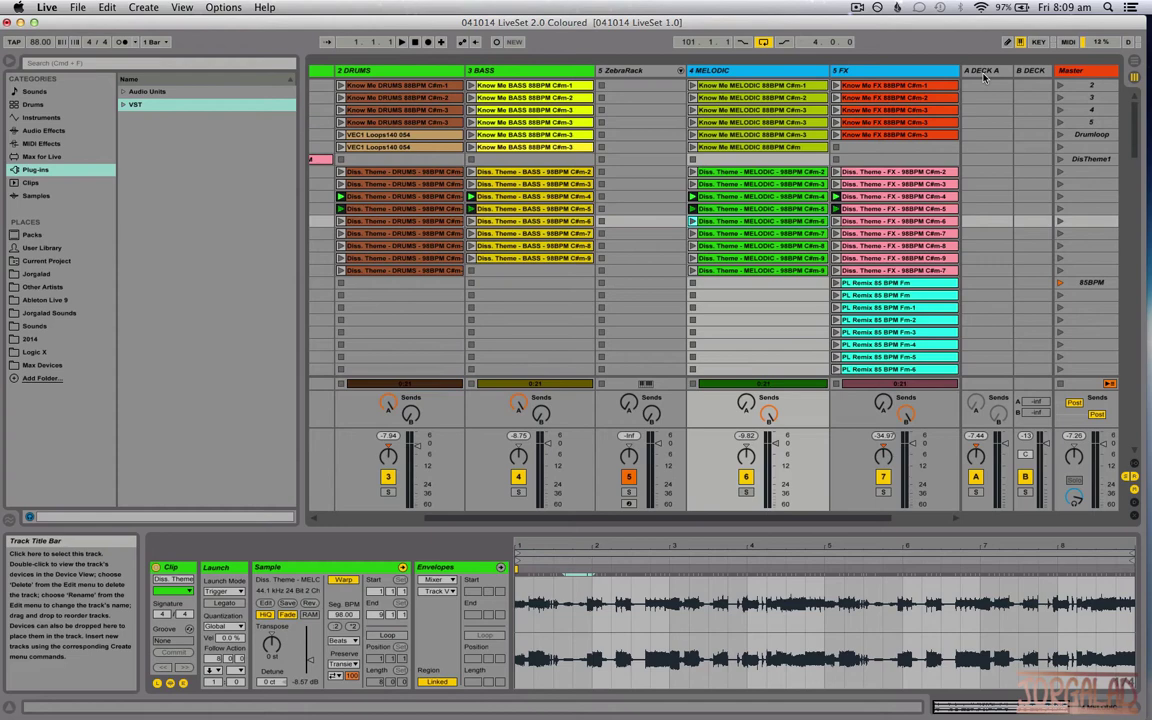
Examine the JorGTRigRack on the B DECK return track, showing its chain list and the devices inside the chain.
click(983, 77)
click(1033, 72)
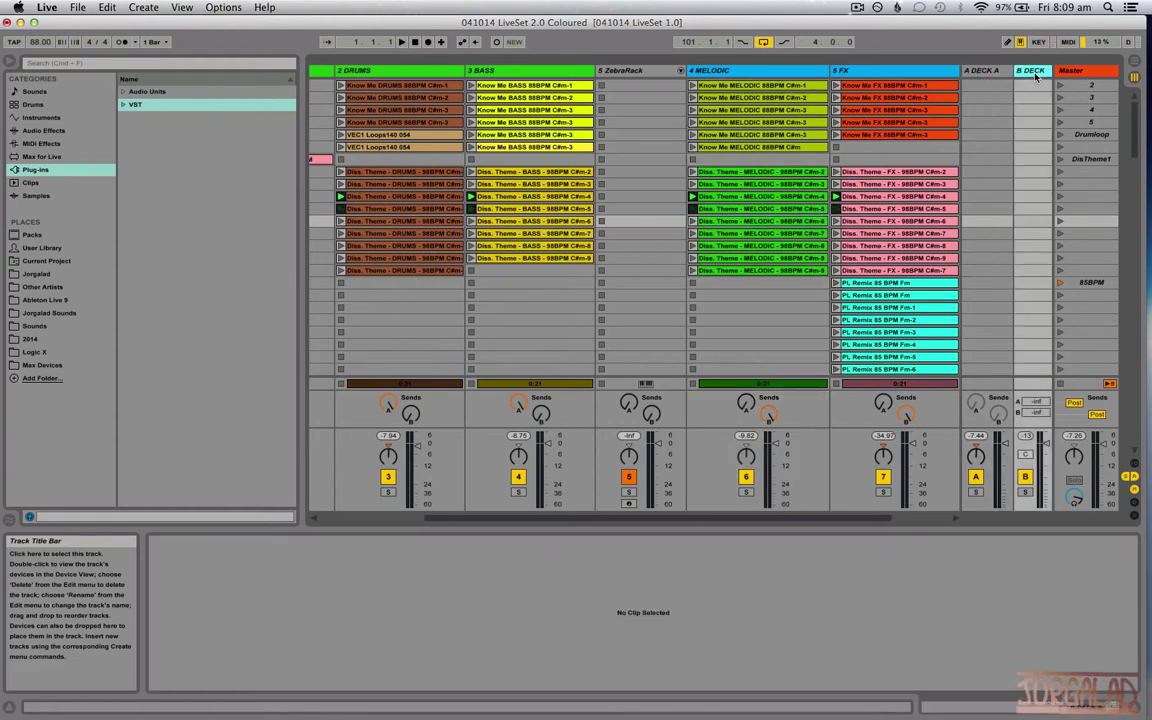
double_click(1036, 76)
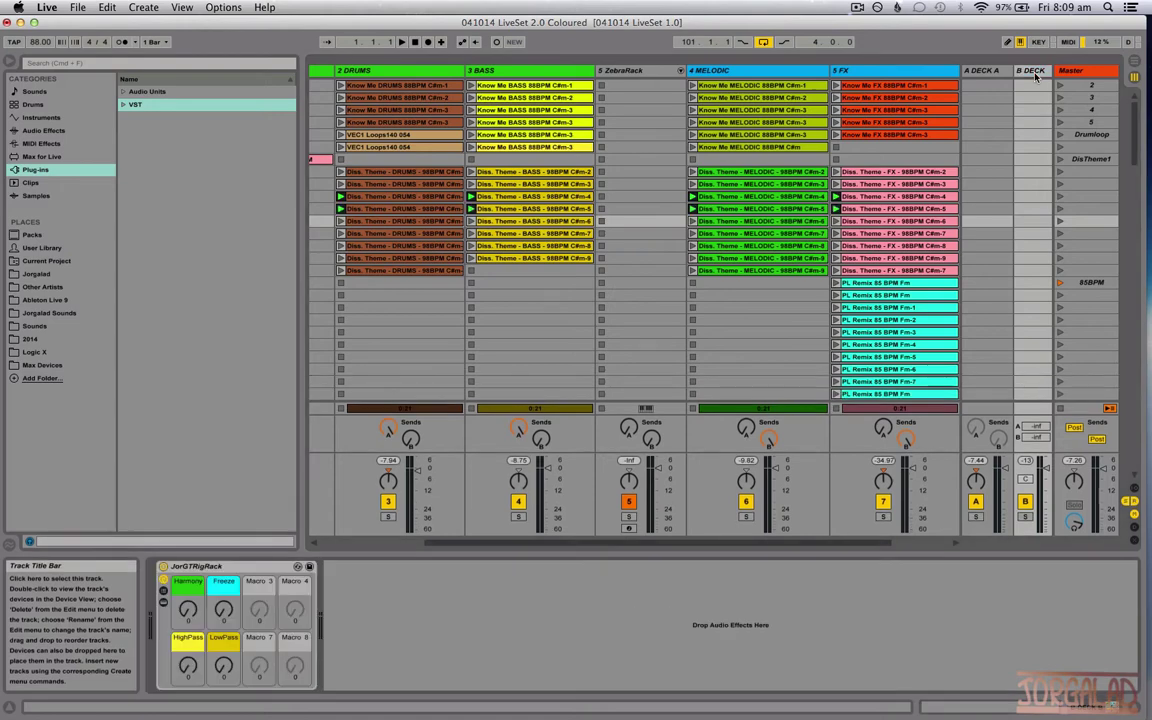
click(228, 567)
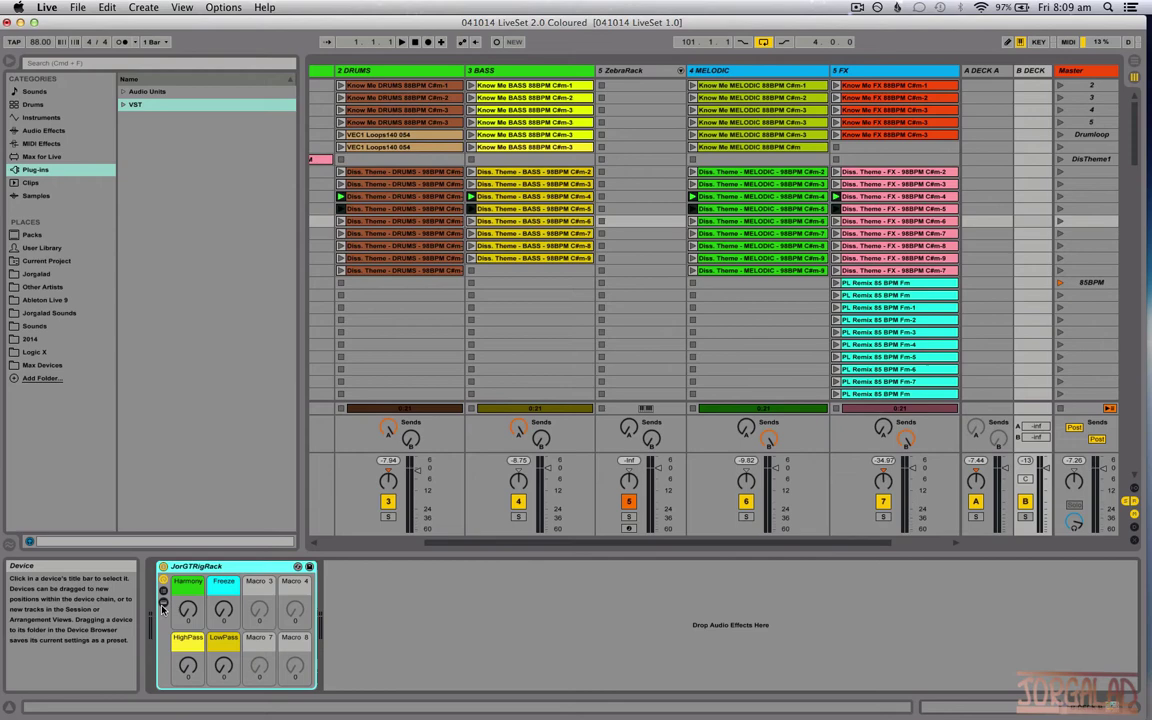
click(996, 72)
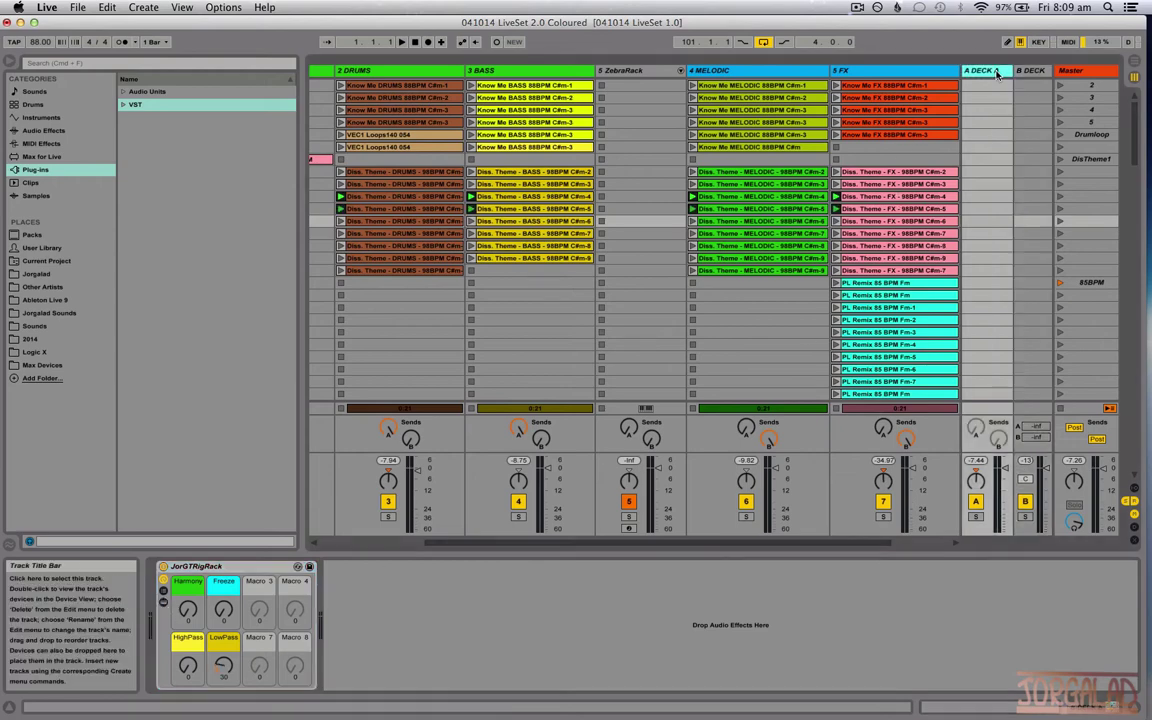
click(1040, 71)
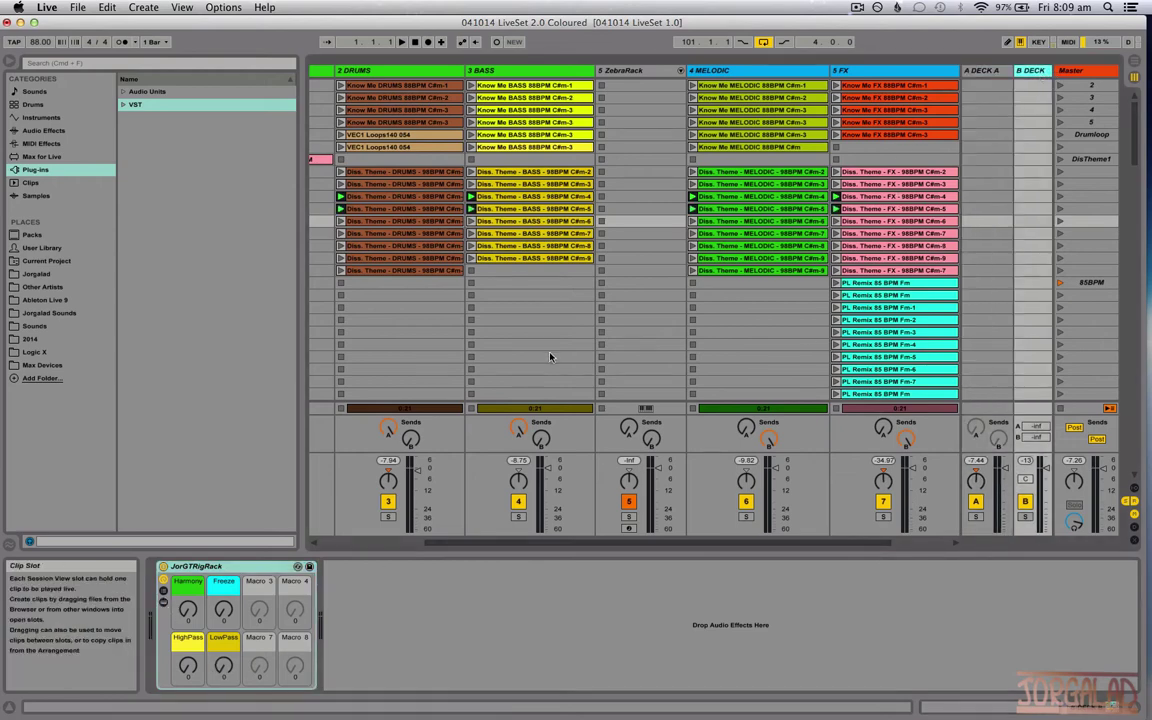
click(163, 601)
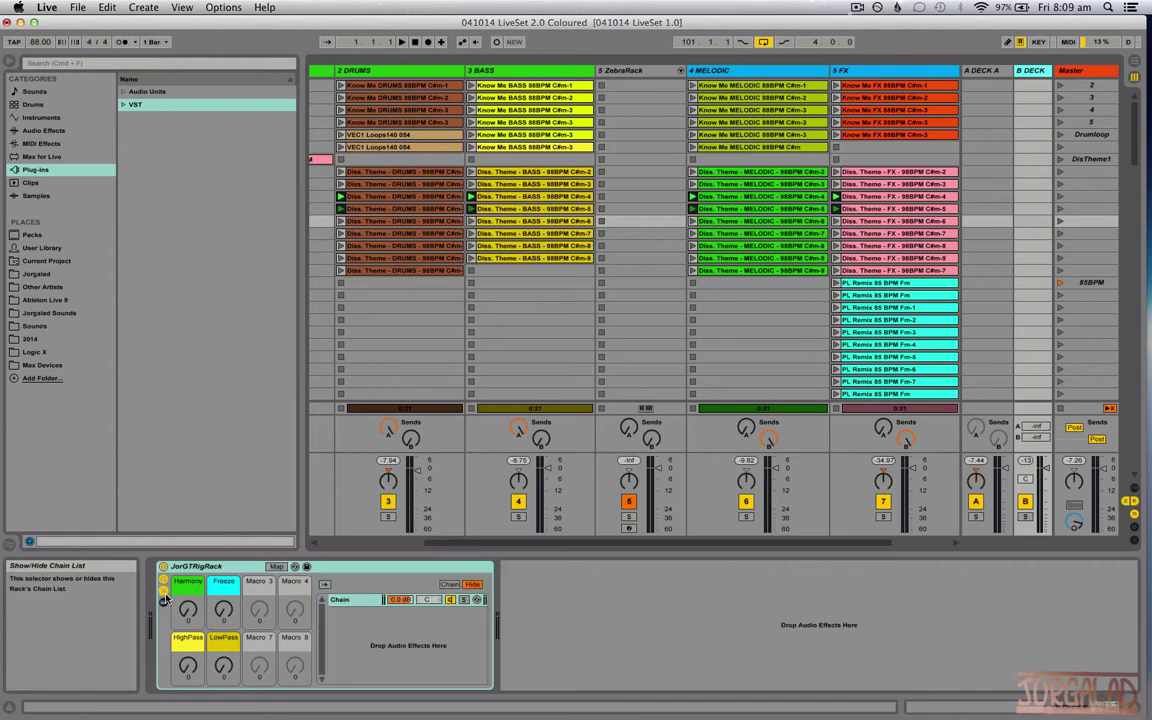
click(161, 612)
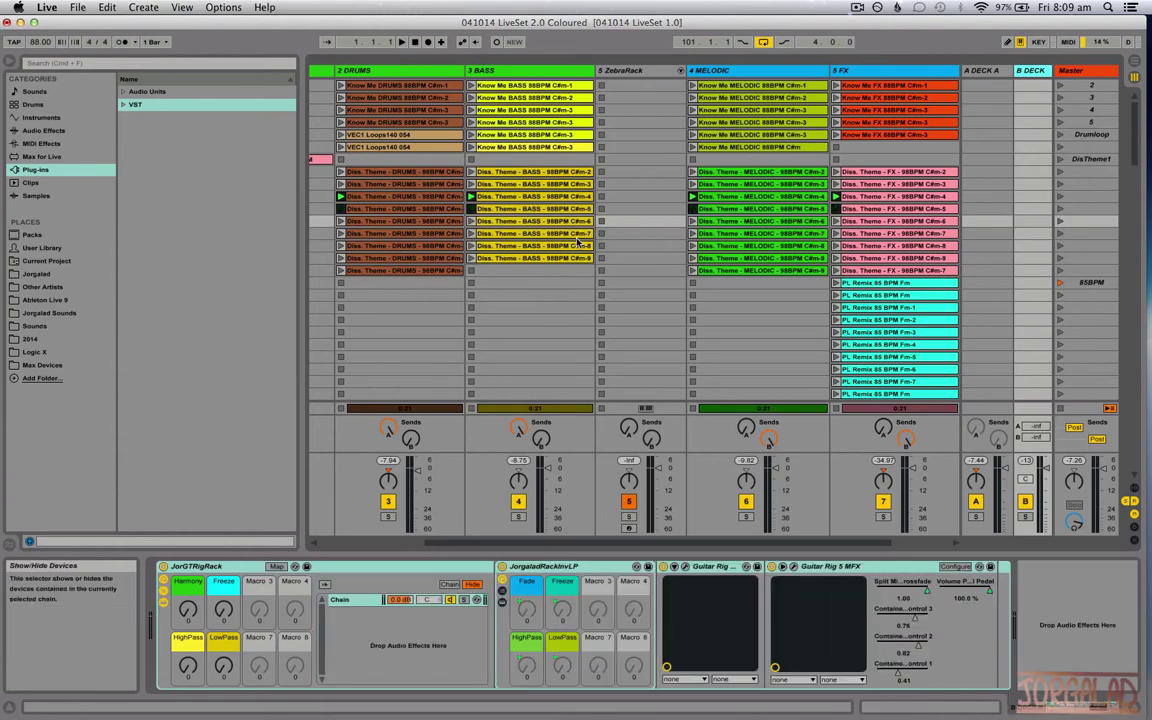
Play the 88BPM scene, followed by scene 3.
scroll(746, 325, up, 1)
scroll(748, 327, right, 3)
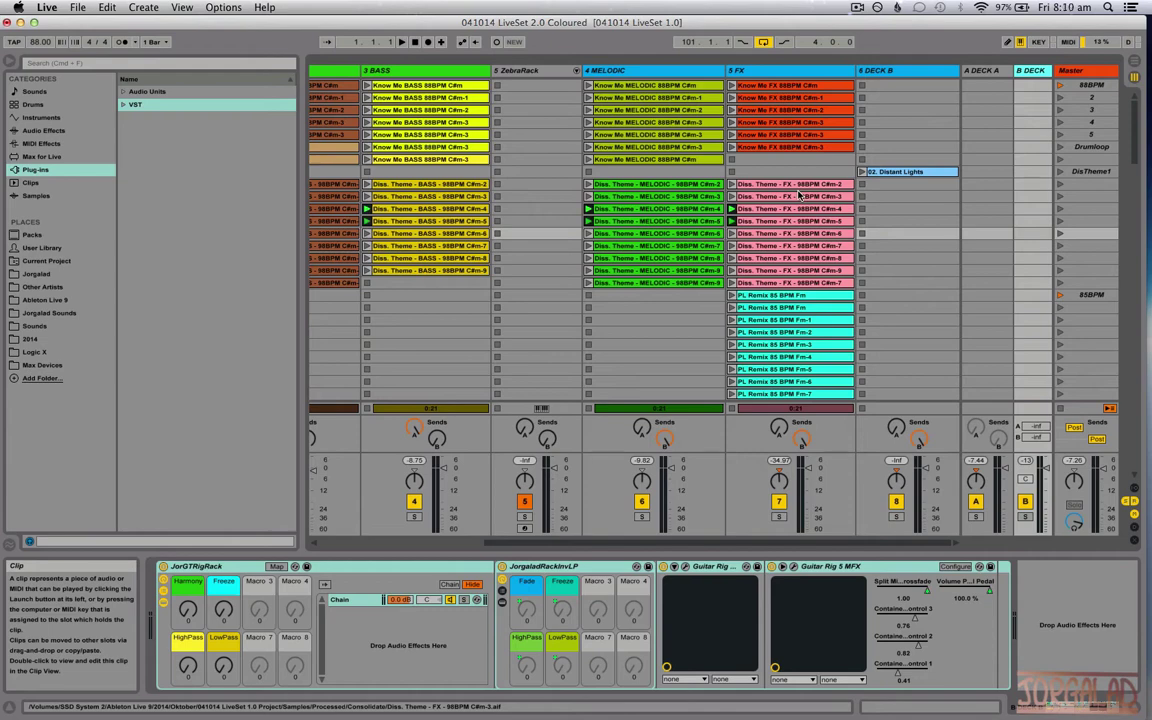
click(1060, 85)
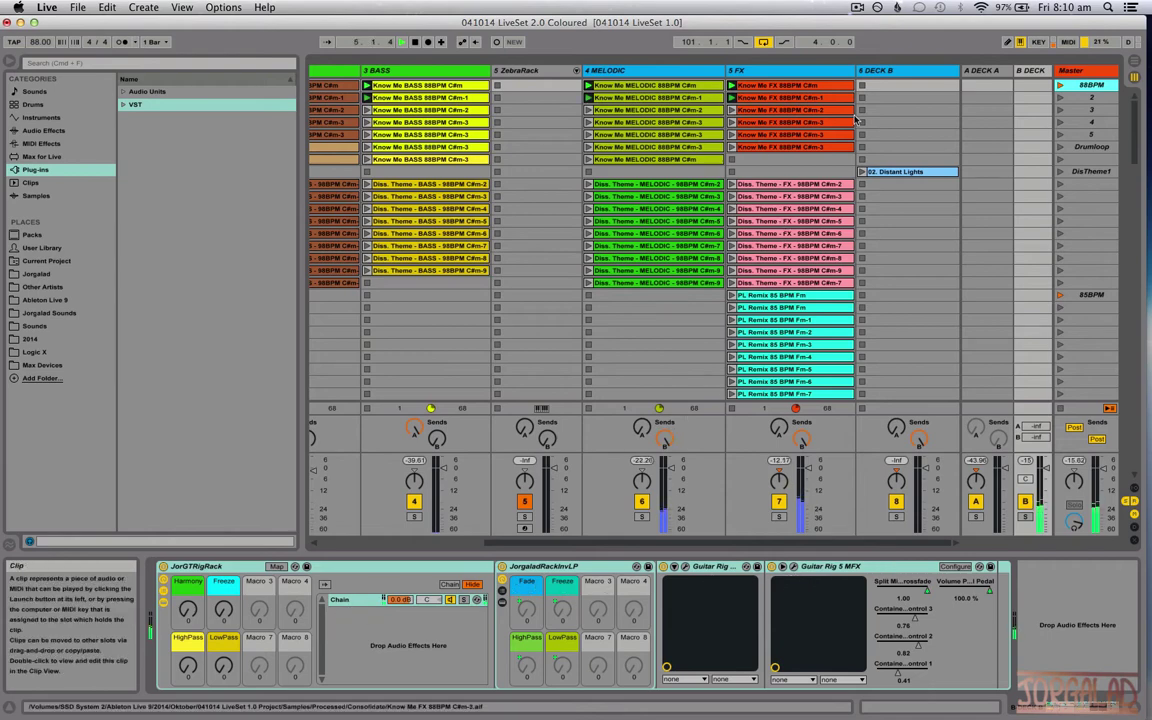
click(1059, 110)
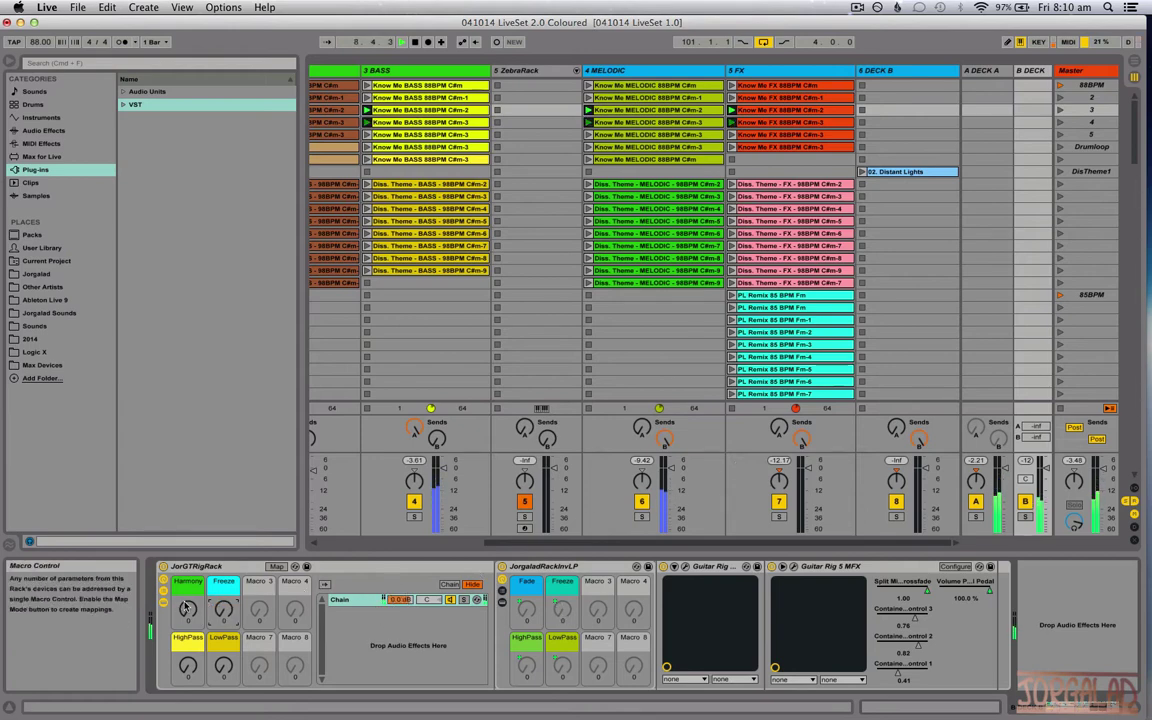
Raise the JorGTRigRack macros to Harmony 59, Freeze 127, HighPass 68 and LowPass 110.
drag(185, 606, 185, 540)
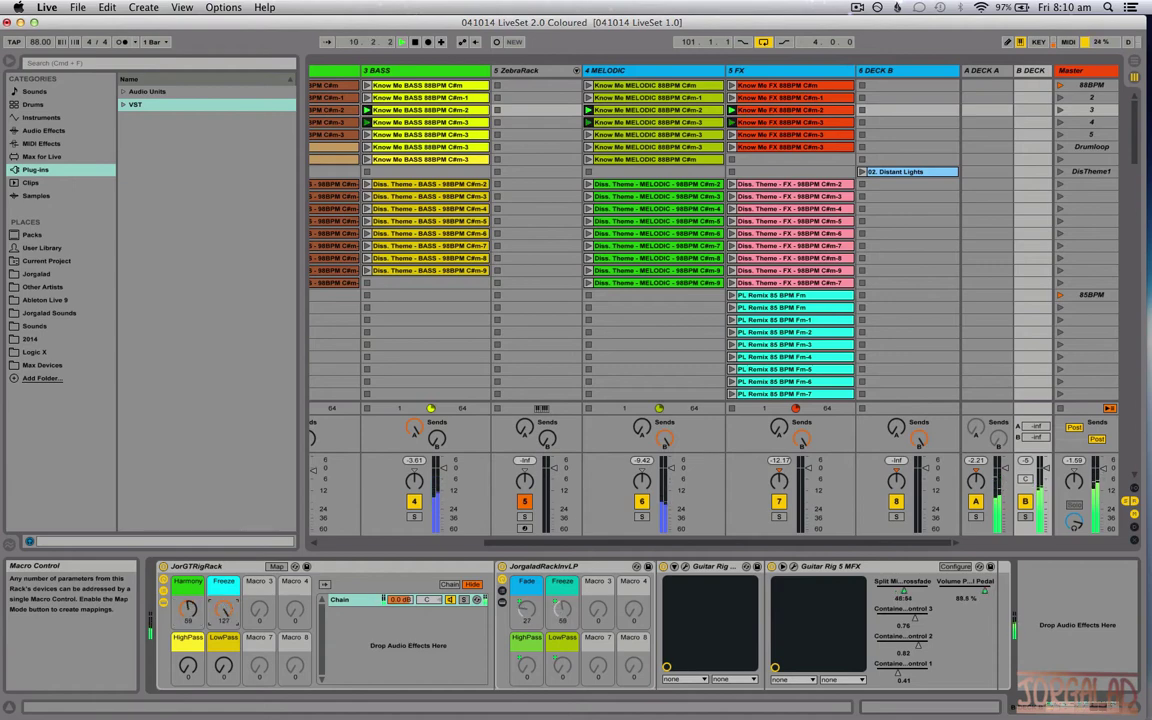
drag(187, 666, 223, 582)
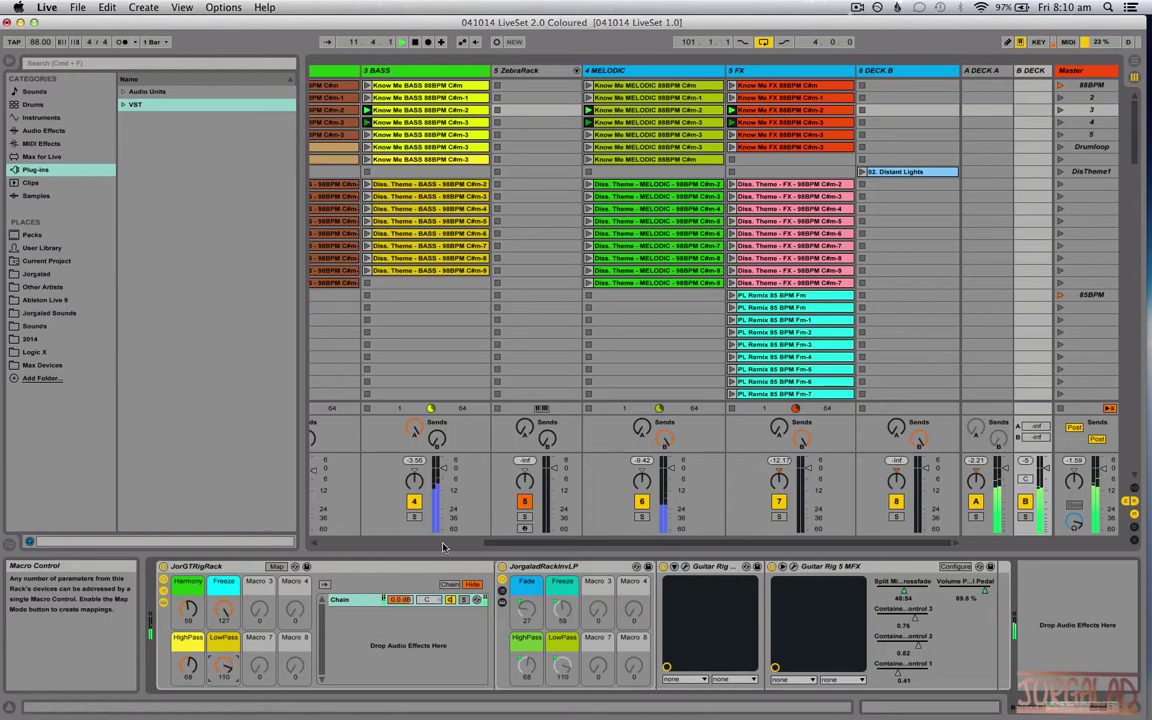
Solo the 5 FX track and bring the Harmony, Freeze, HighPass and LowPass macros back to 0.
click(642, 517)
click(779, 517)
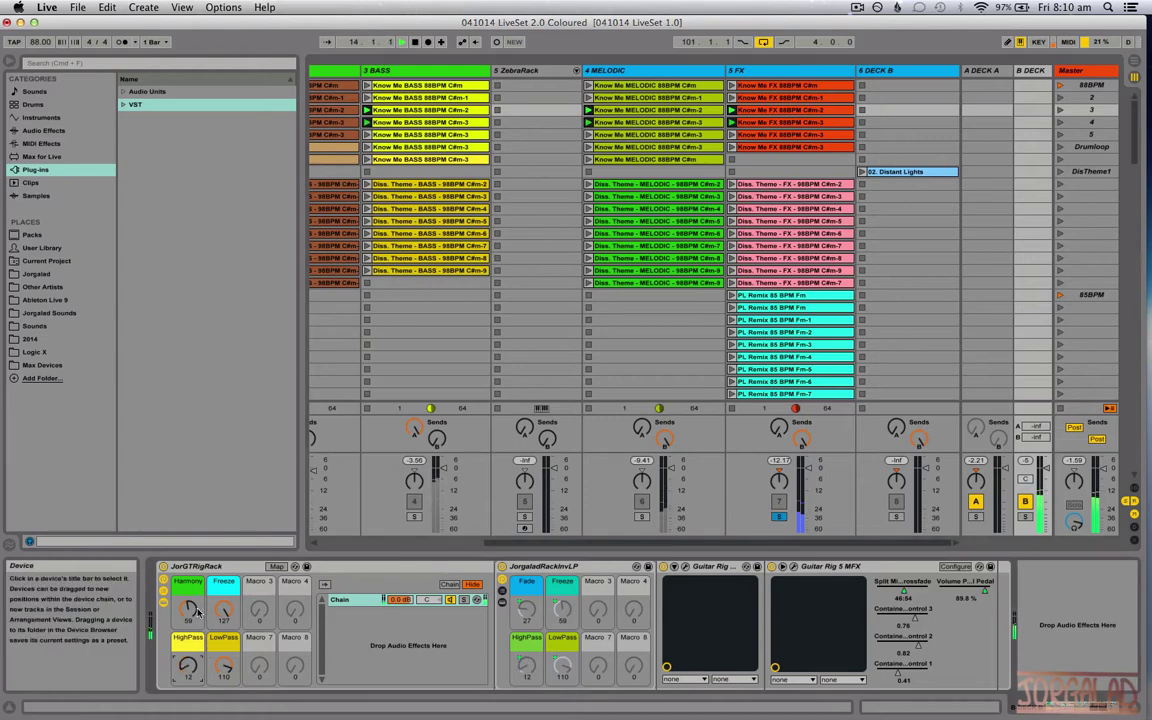
drag(188, 611, 223, 700)
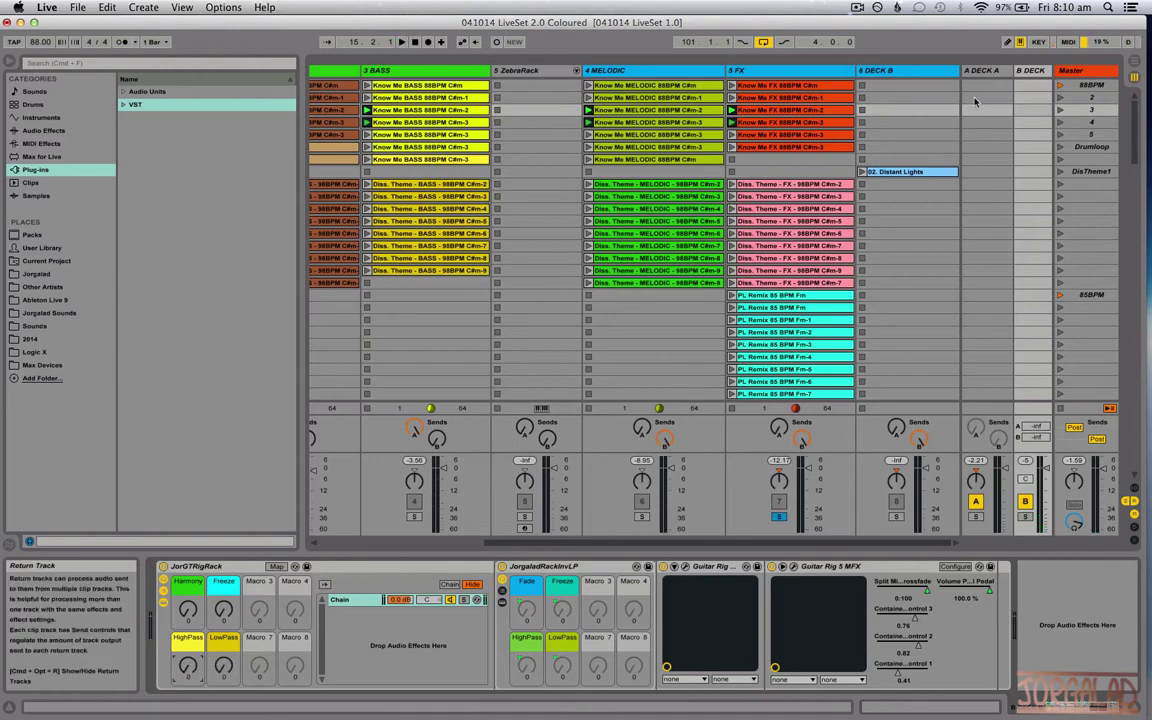
Stop all clips and unsolo the 5 FX track.
click(1109, 408)
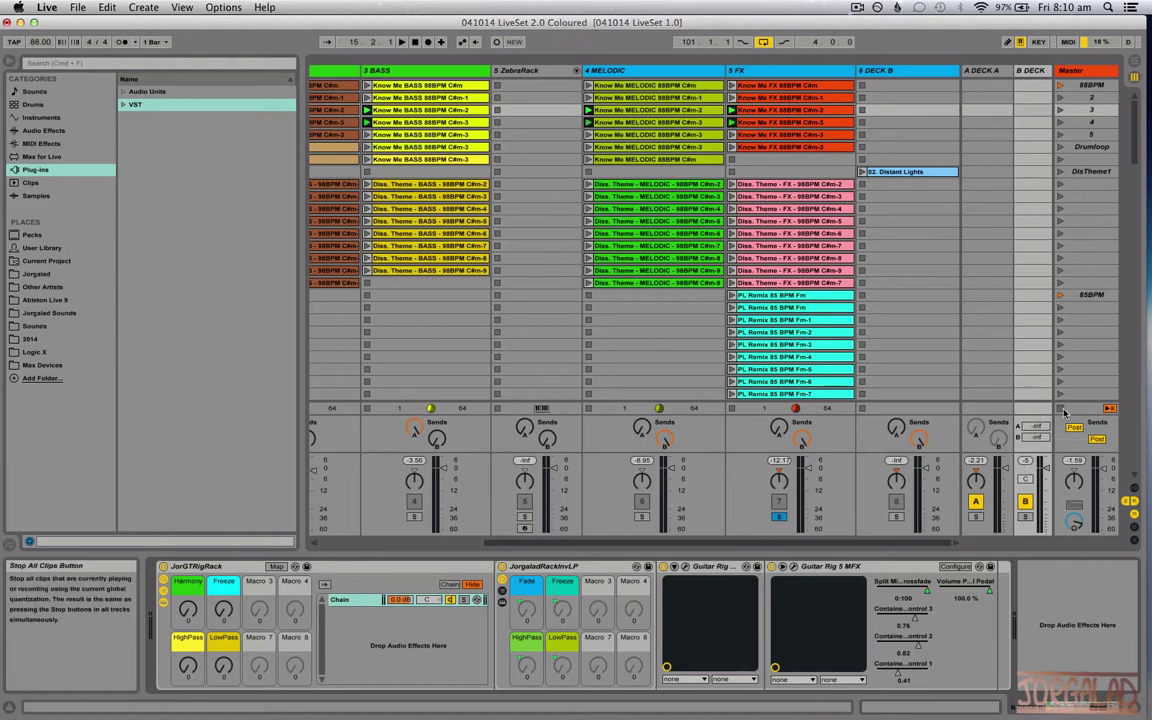
click(779, 517)
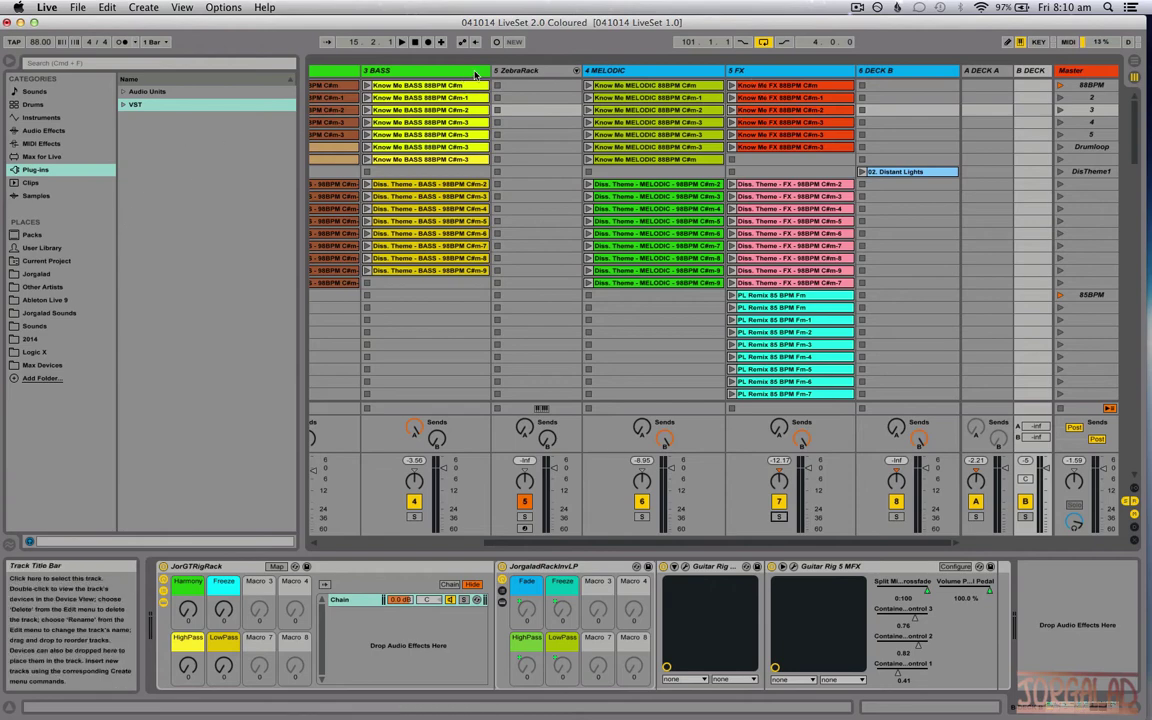
Add an empty Audio Effect Rack from the audio effects to the 2 DRUMS track.
click(408, 71)
scroll(440, 73, left, 5)
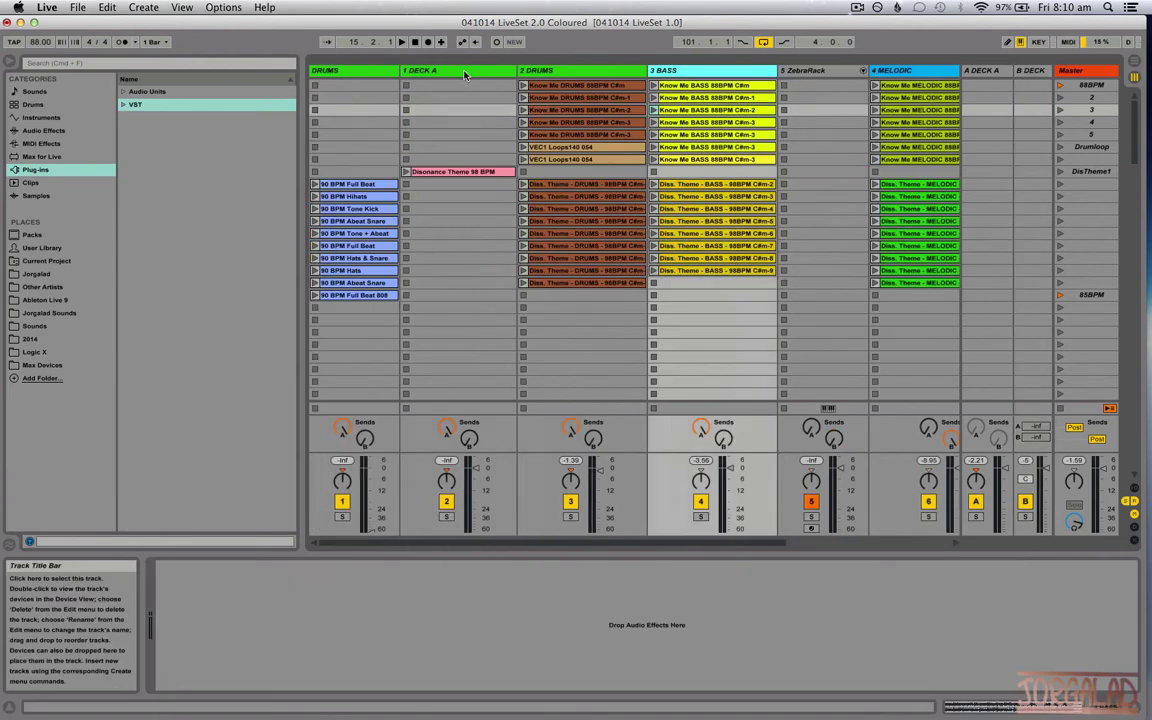
click(568, 74)
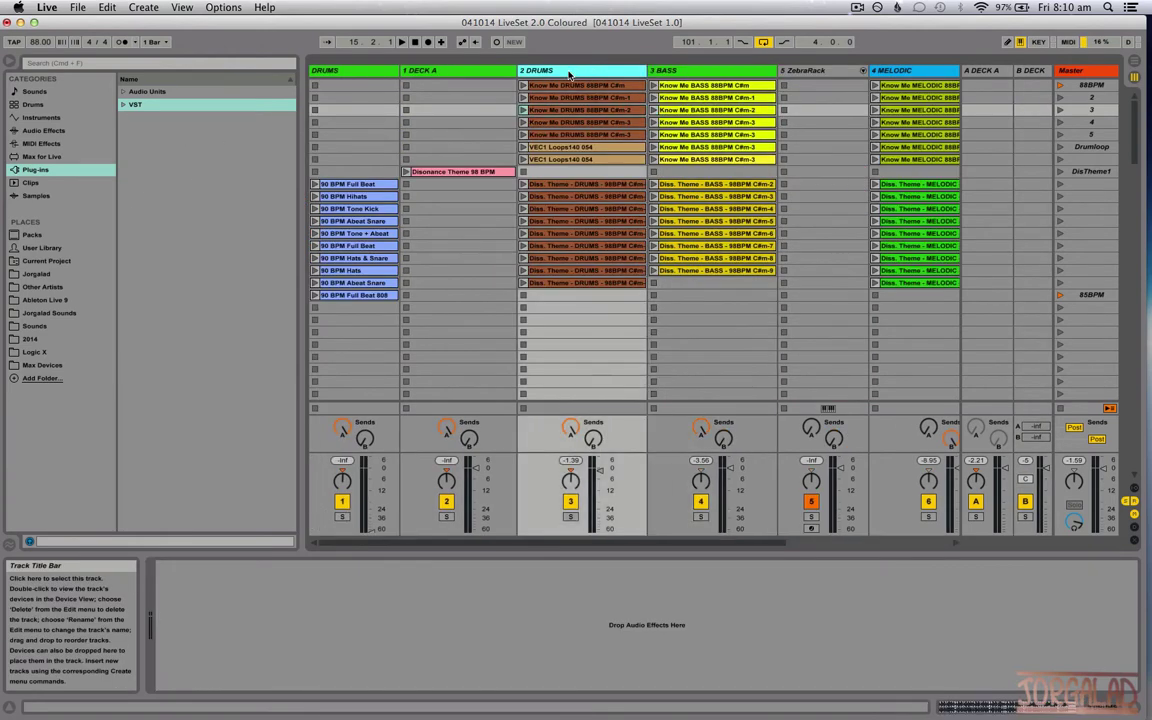
click(62, 128)
click(124, 105)
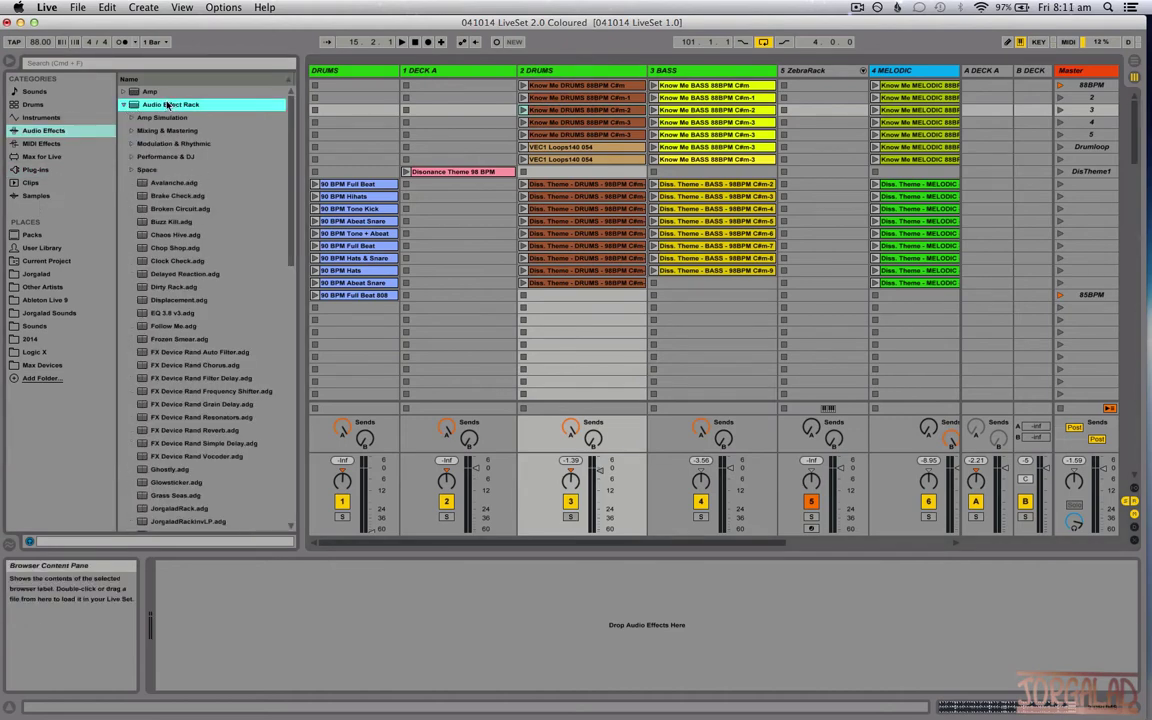
drag(167, 106, 283, 565)
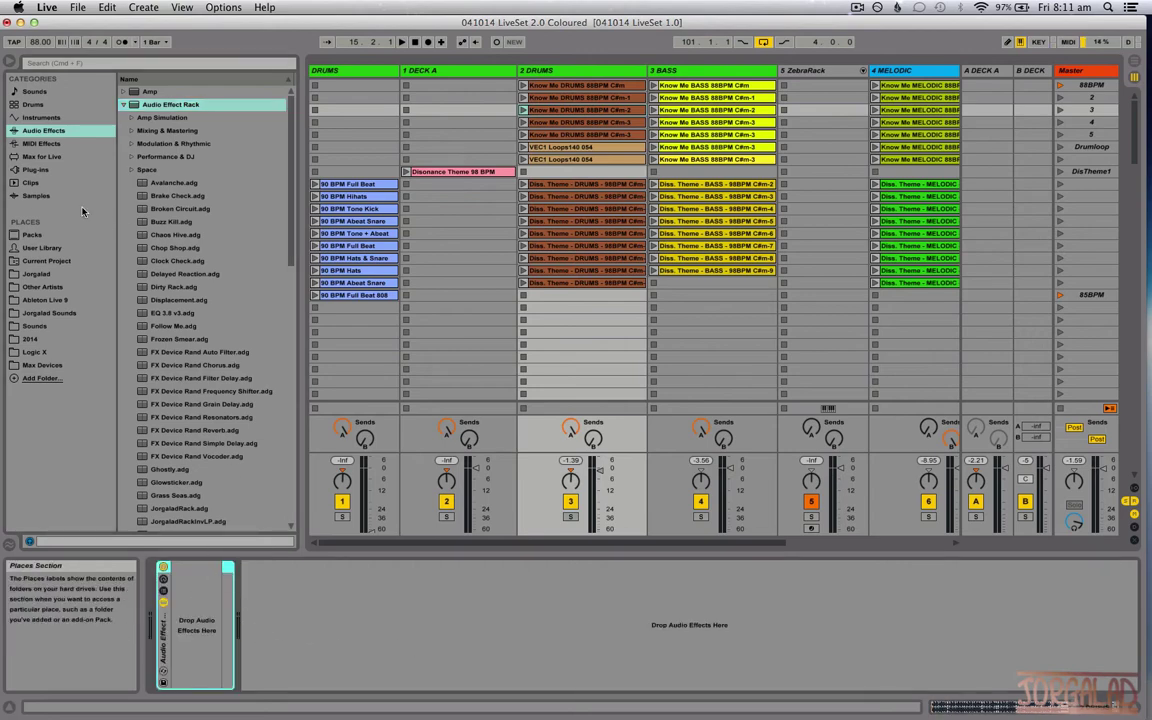
Insert the Native Instruments Guitar Rig 5 MFX Audio Unit into the empty Audio Effect Rack on 2 DRUMS.
click(70, 169)
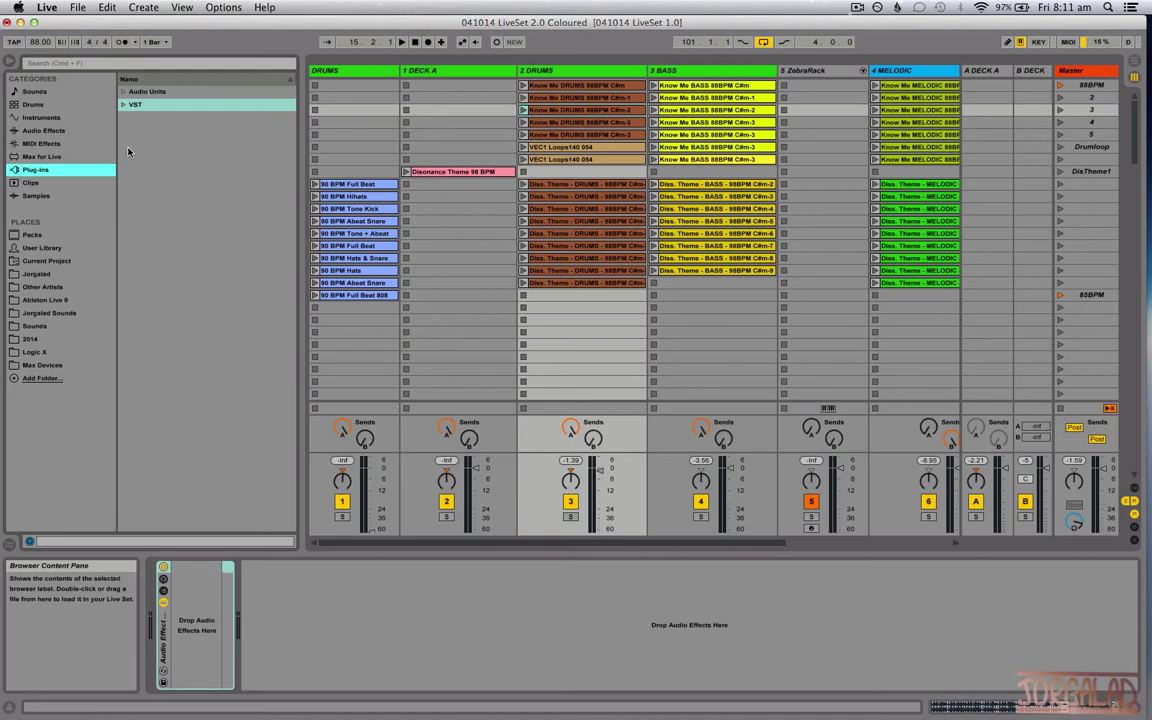
click(124, 94)
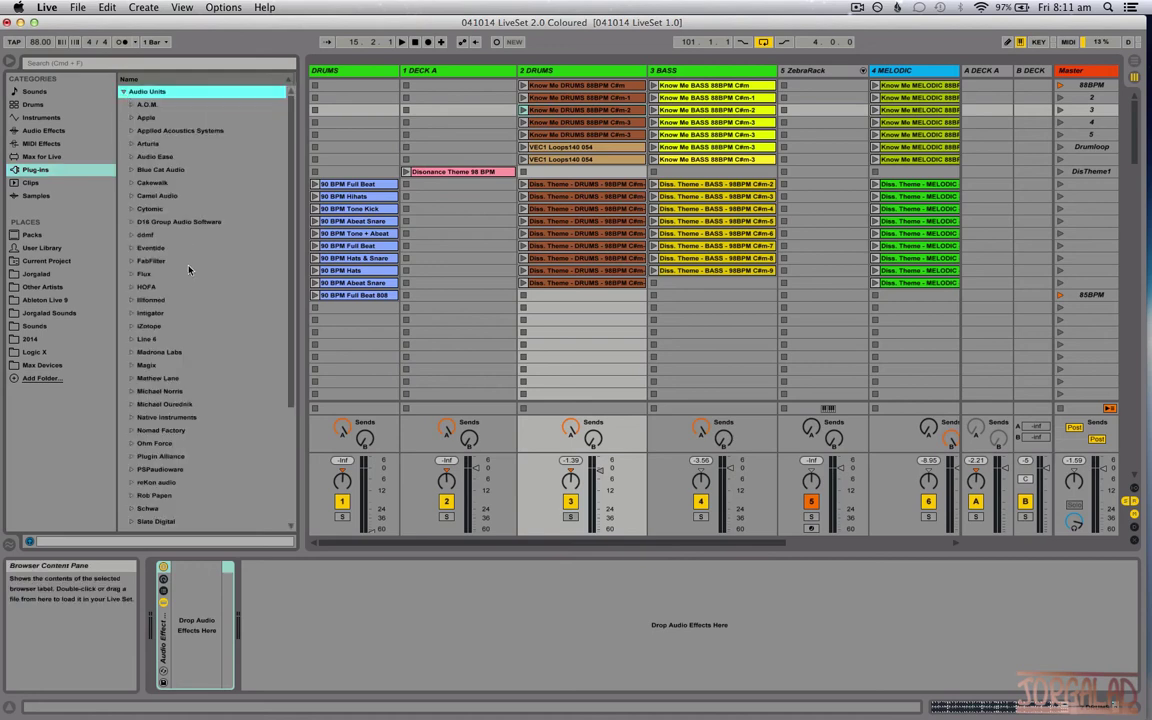
click(132, 418)
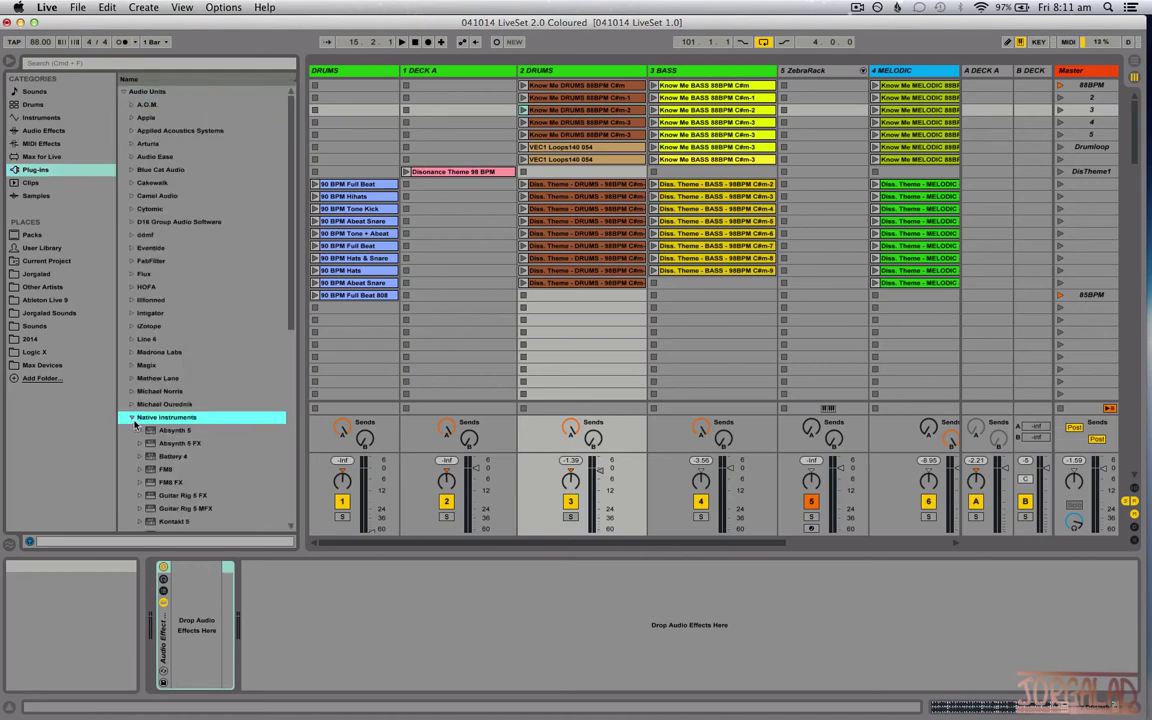
click(168, 431)
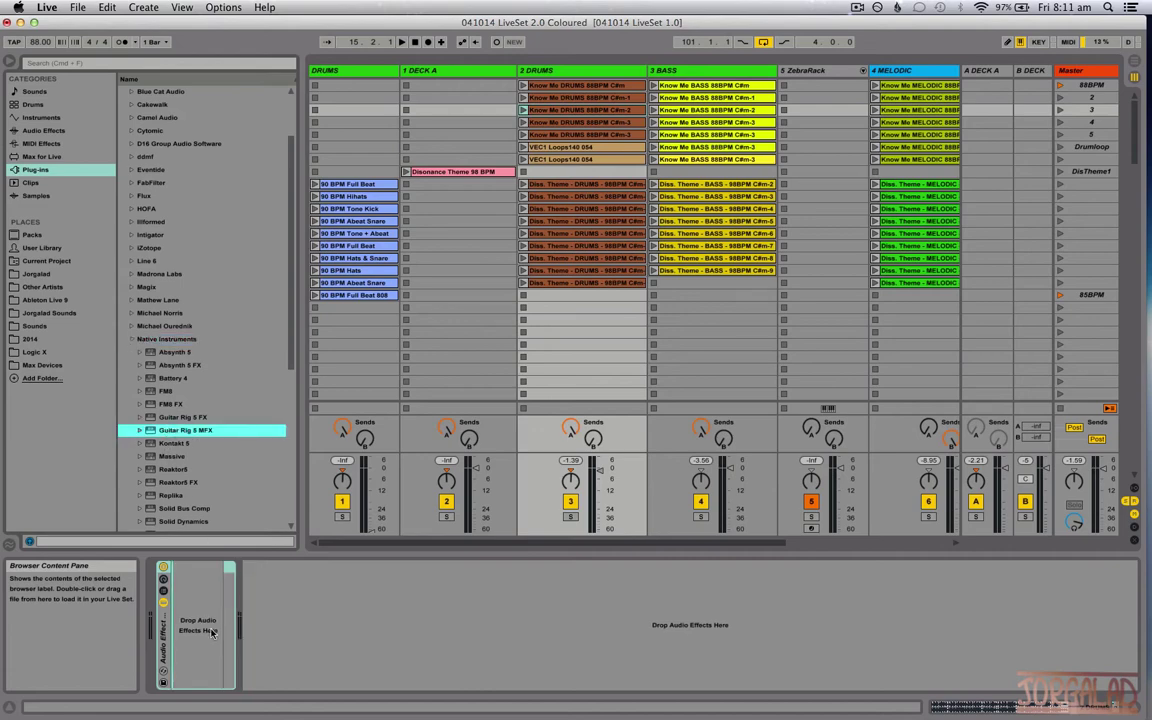
drag(211, 632, 211, 632)
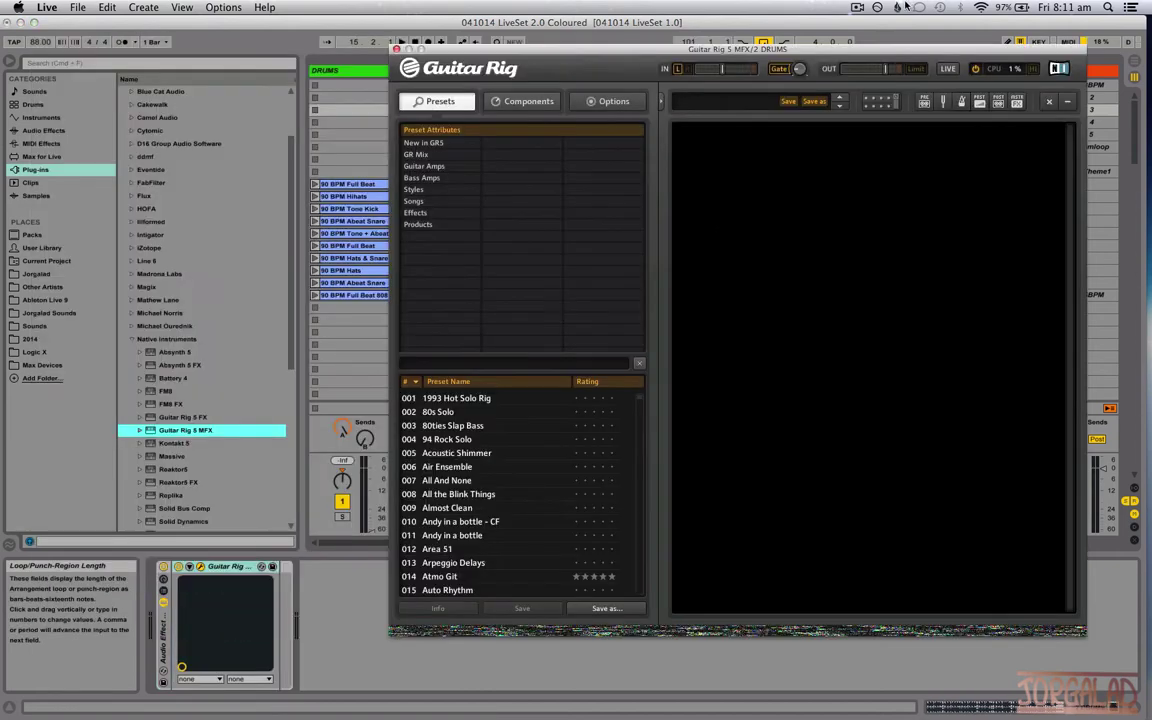
Load the IceVerb reverb and the Tape Echo delay into Guitar Rig, and close the plug-in window.
click(522, 101)
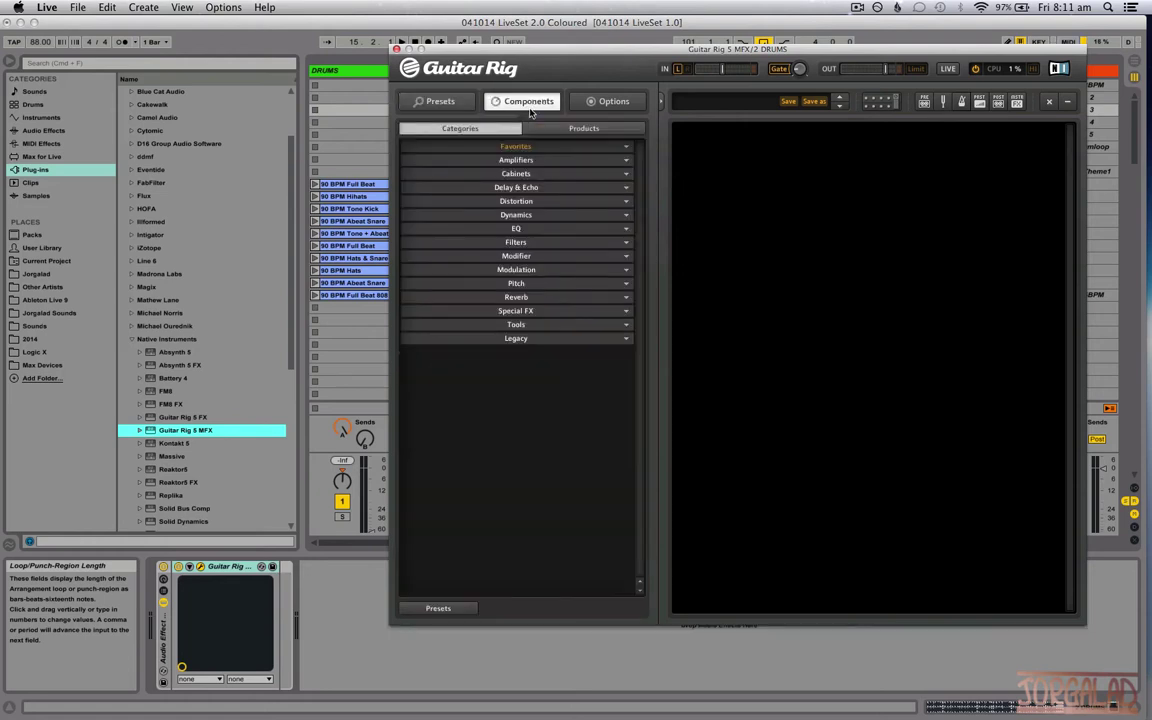
click(545, 297)
drag(460, 320, 853, 222)
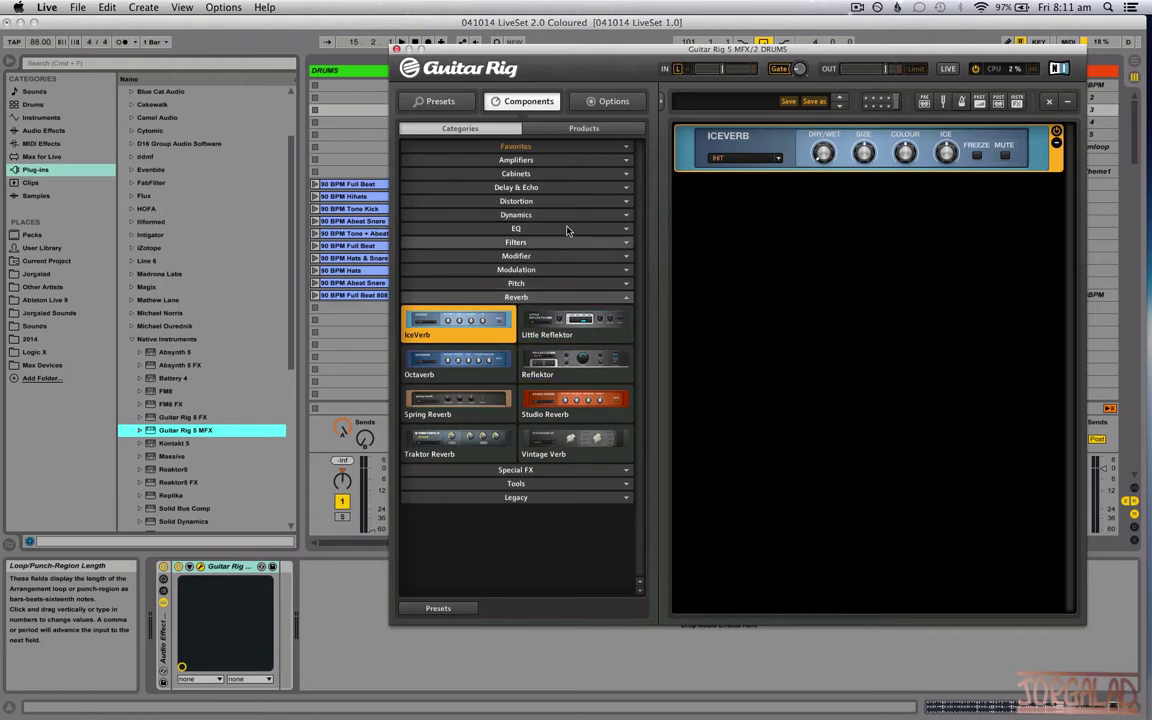
click(560, 187)
drag(576, 250, 752, 286)
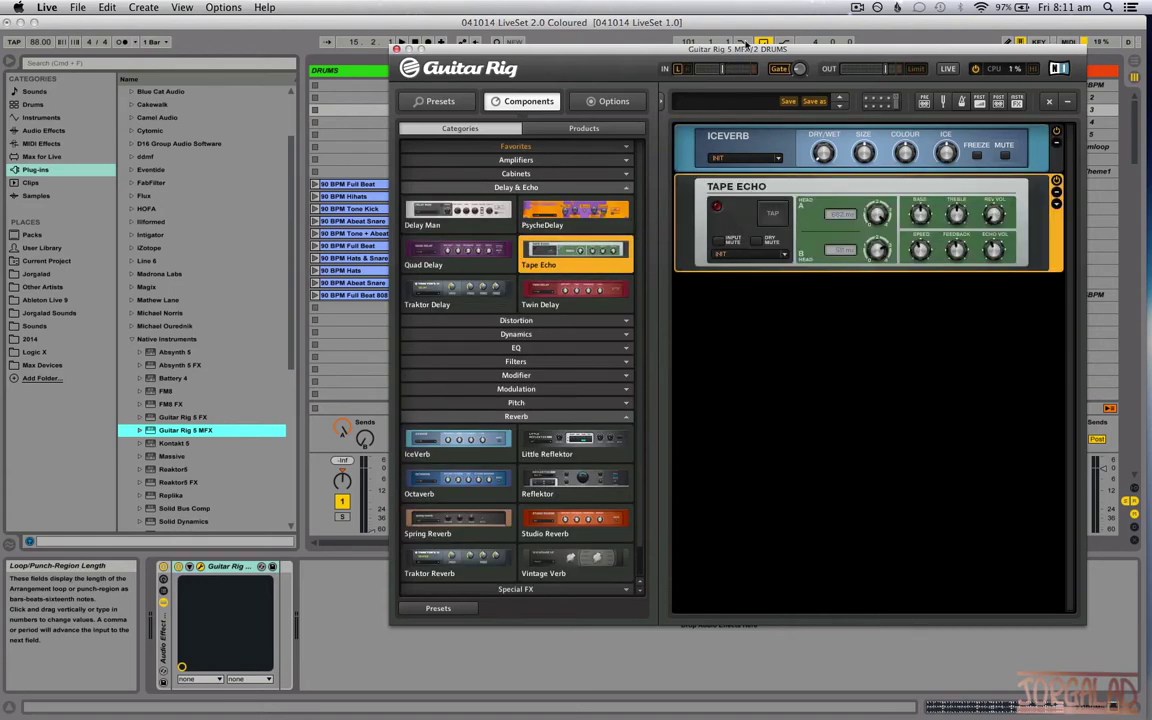
drag(573, 57, 605, 60)
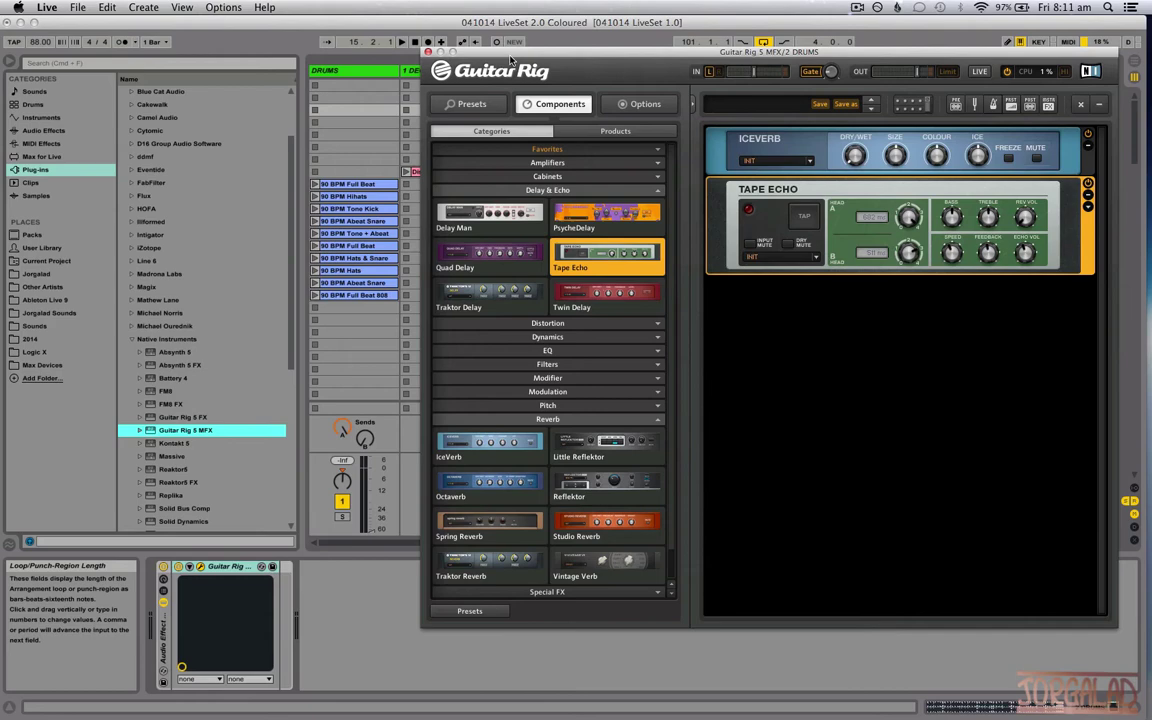
click(427, 51)
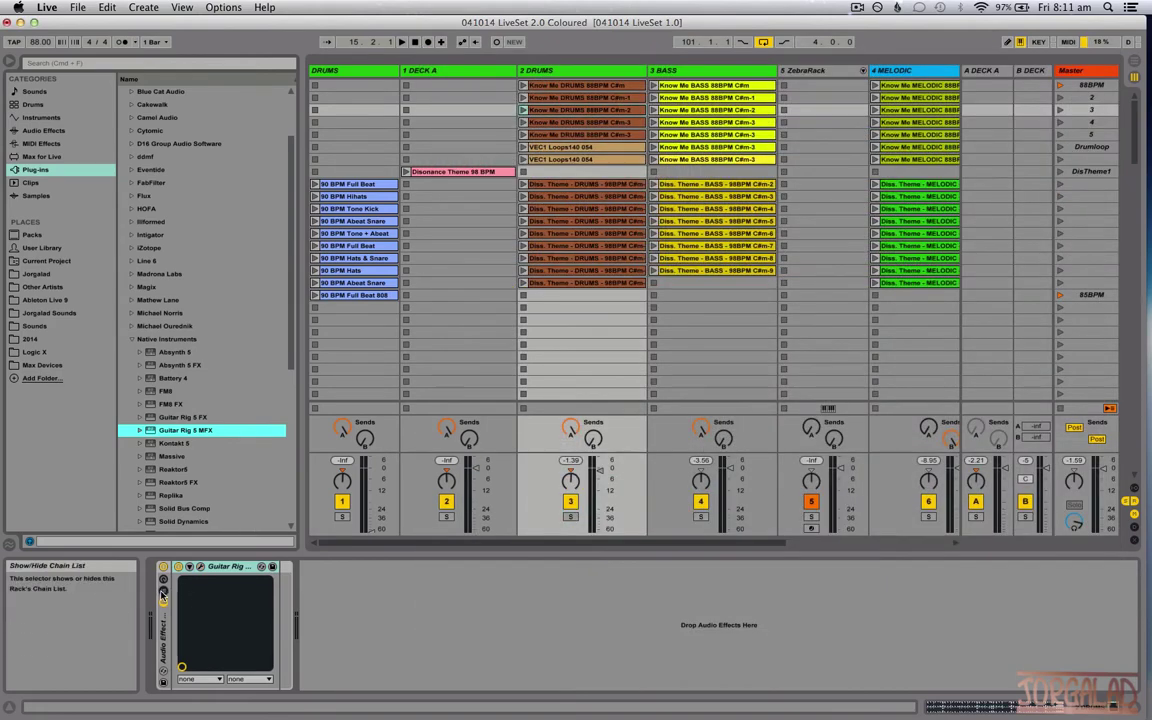
Show the Audio Effect Rack's macro controls and chain list, and unfold Guitar Rig 5 MFX's parameter panel.
key(super+g)
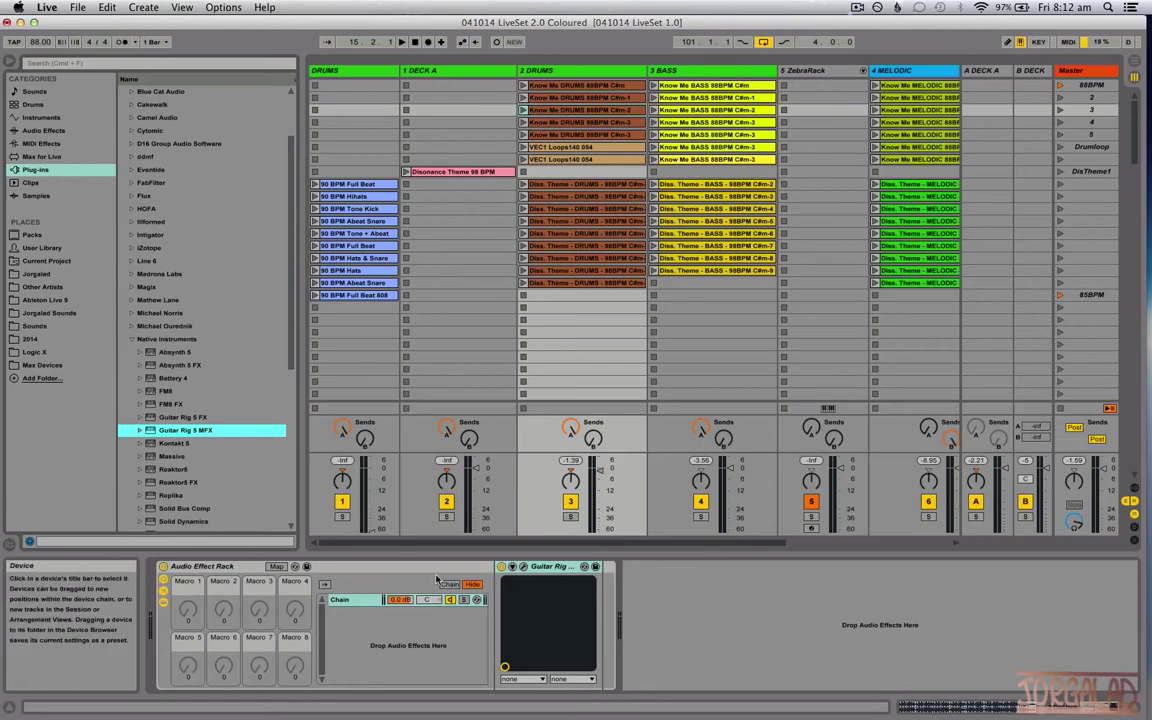
click(513, 567)
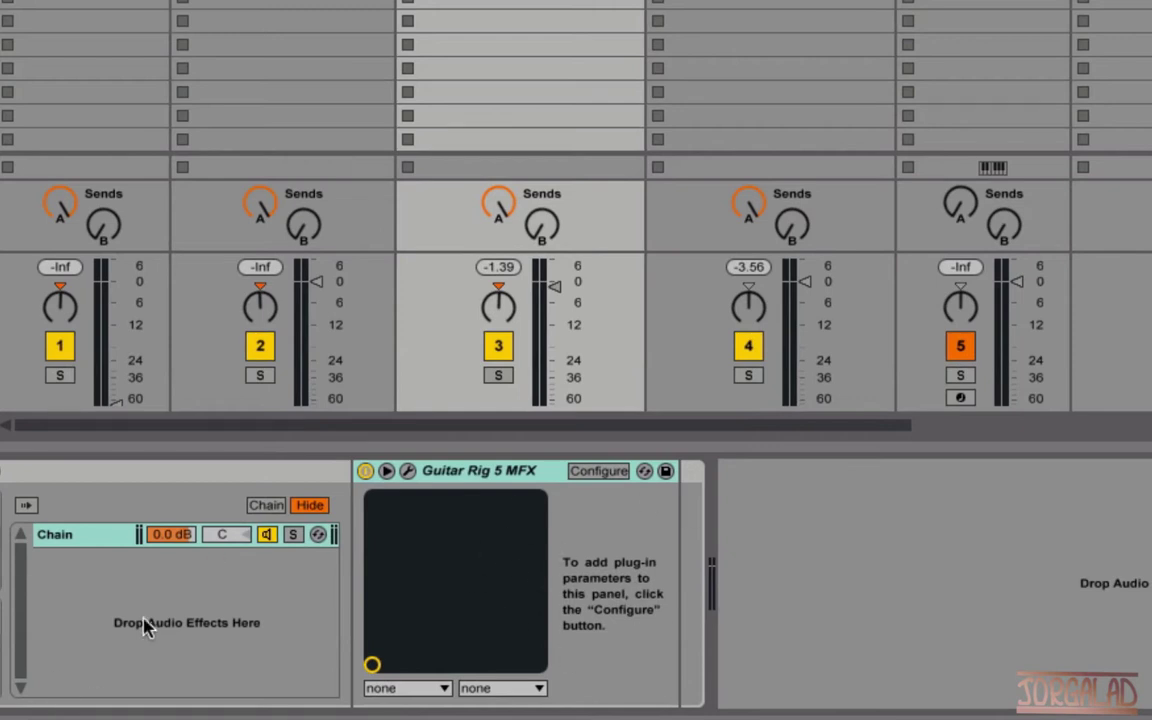
Expose IceVerb On/Off, Mix, Freeze and Color plus Tape Echo Speed and its two Volume parameters in Guitar Rig 5 MFX's parameter panel.
click(609, 481)
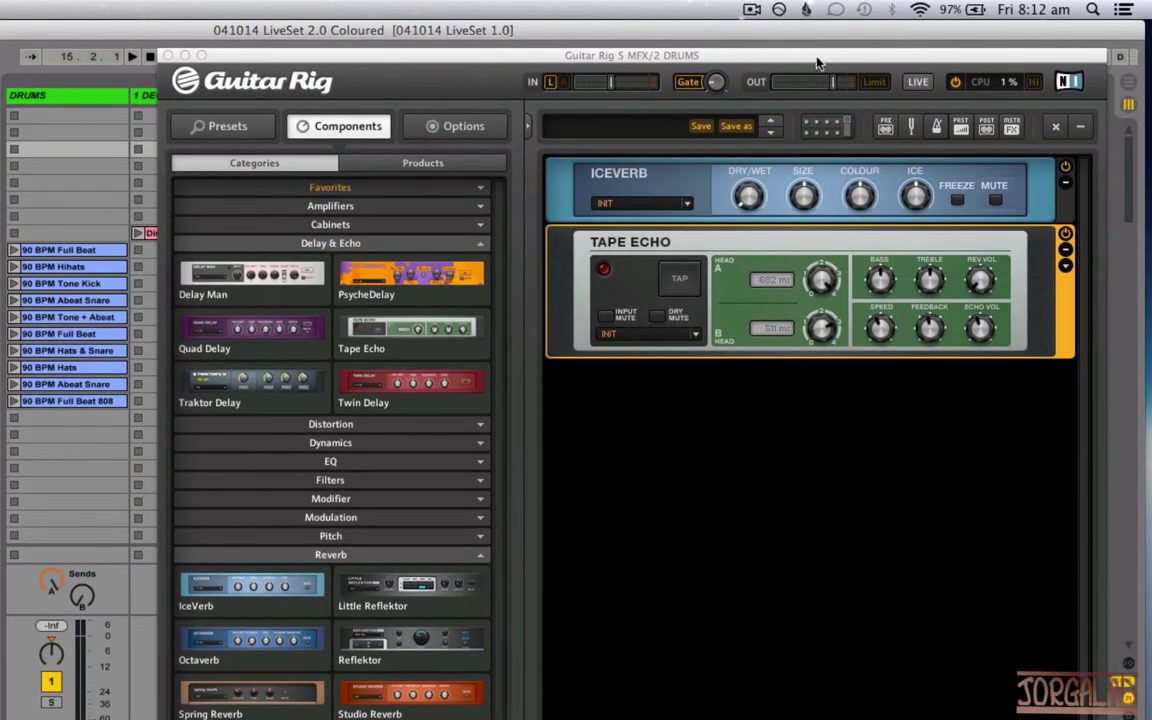
drag(828, 55, 892, 8)
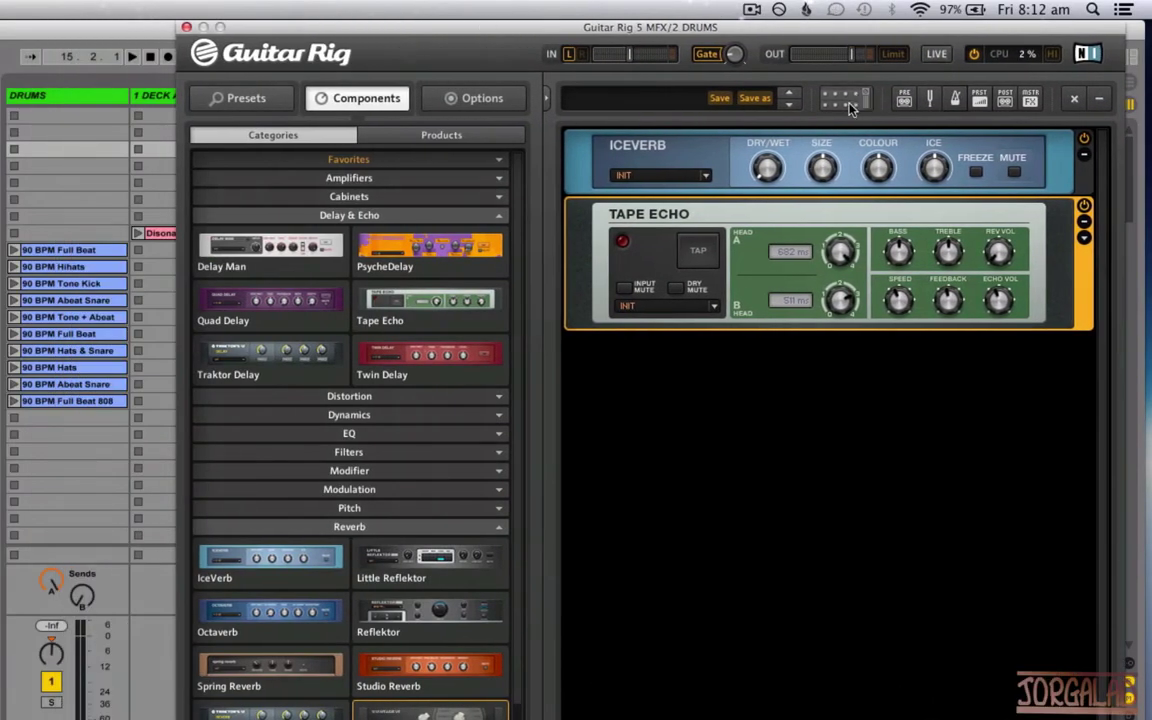
mouse_move(785, 140)
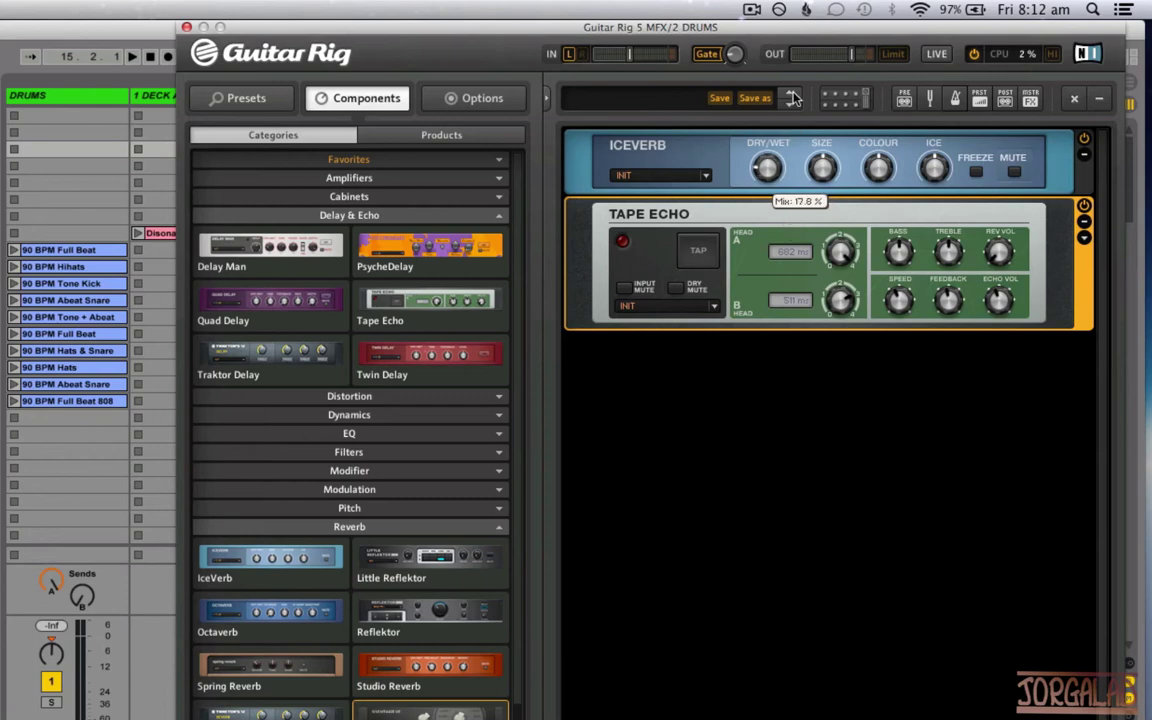
click(976, 173)
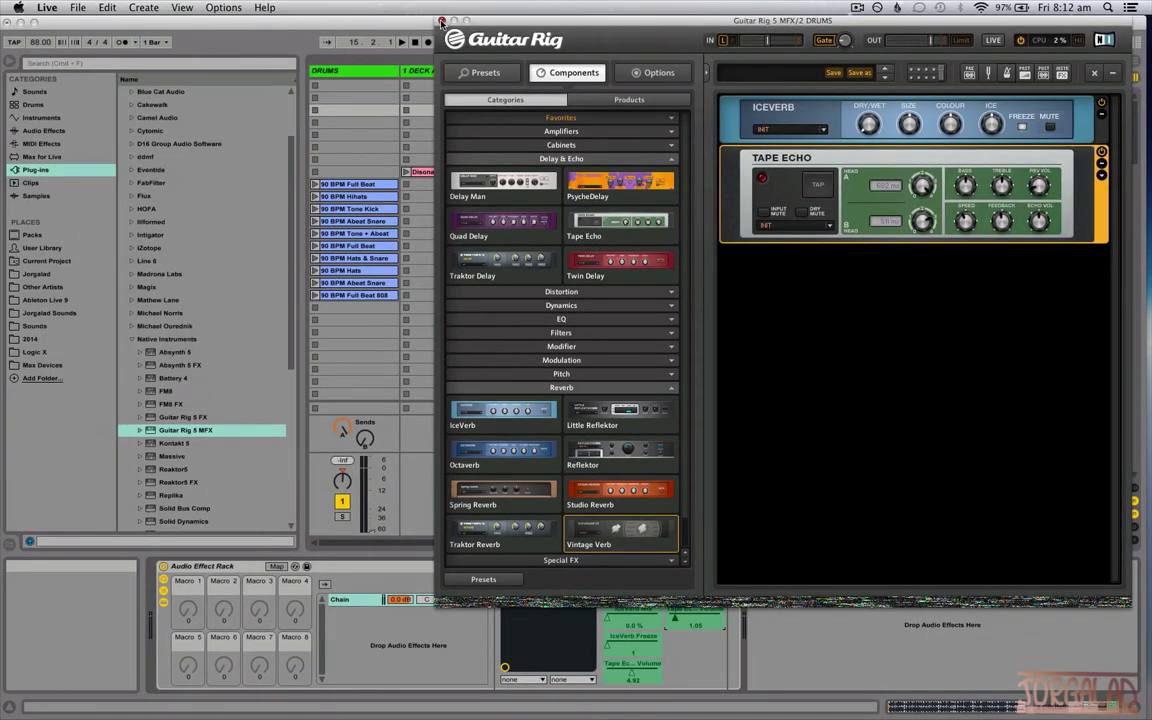
click(441, 21)
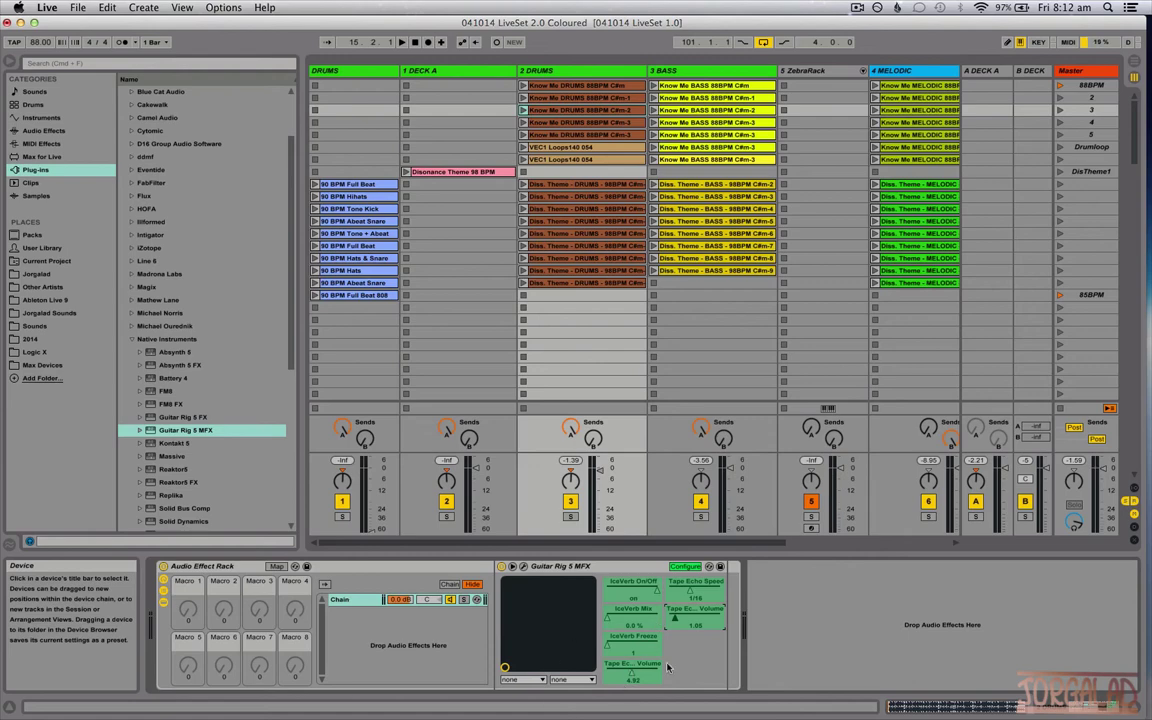
click(686, 567)
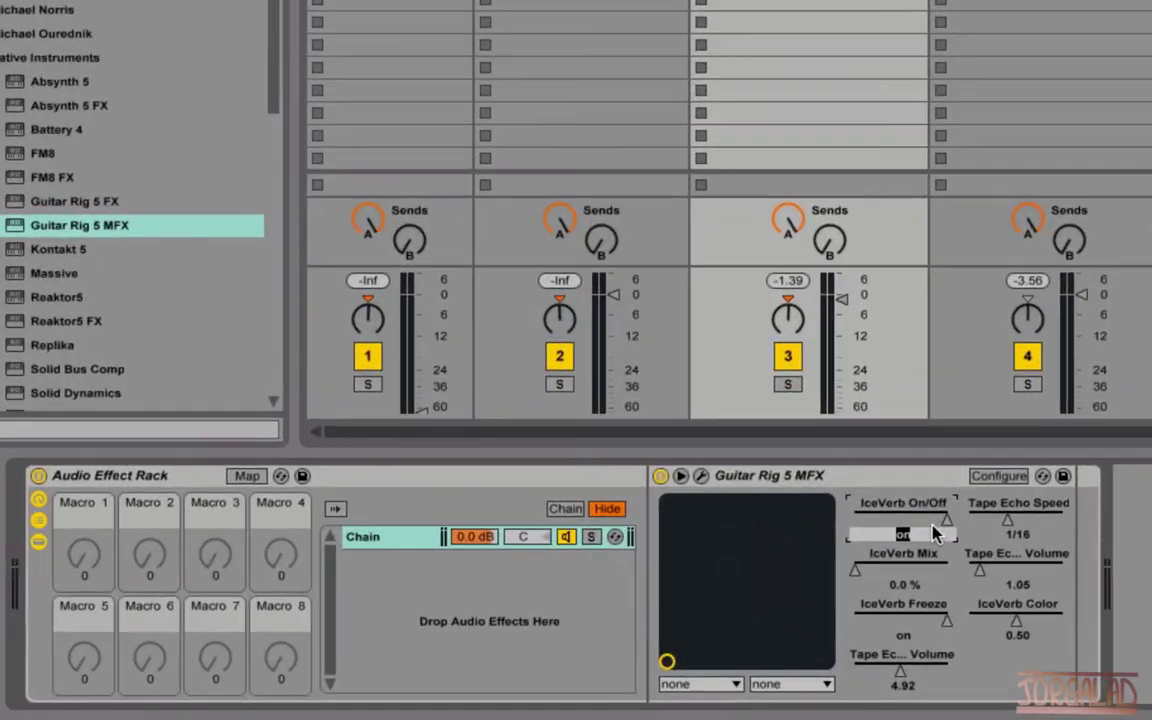
Map the IceVerb On/Off, Mix, Freeze and Color parameters to Macro 1 of the Audio Effect Rack.
right_click(632, 596)
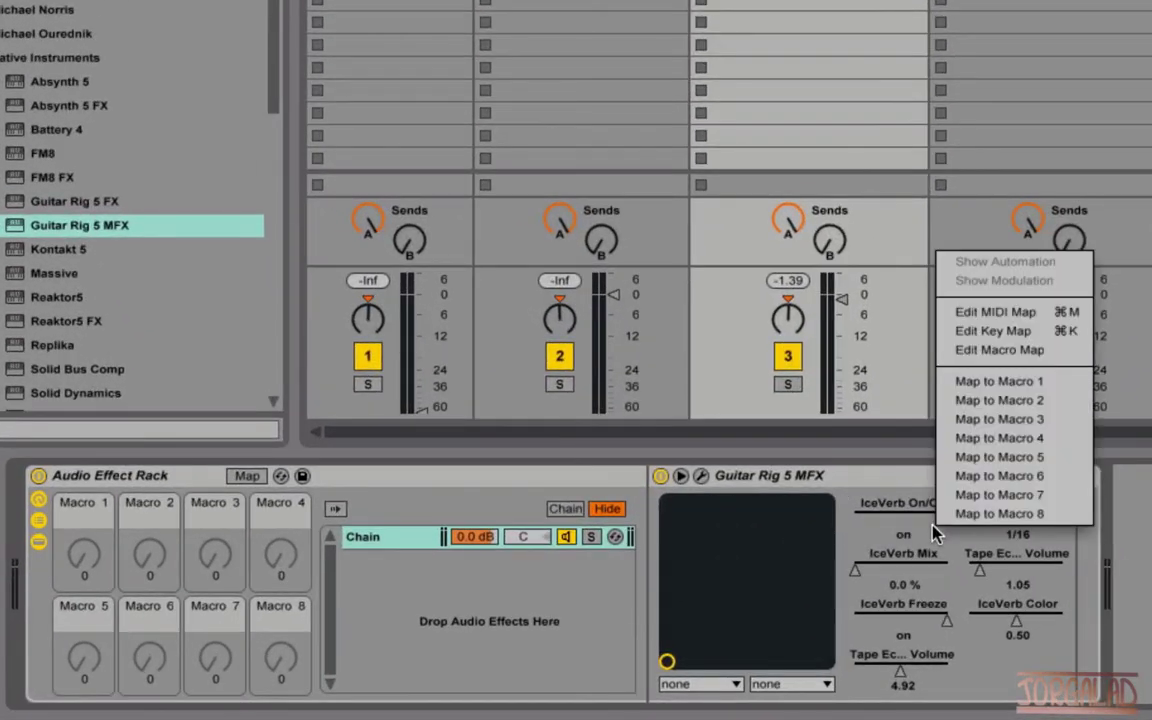
click(1036, 382)
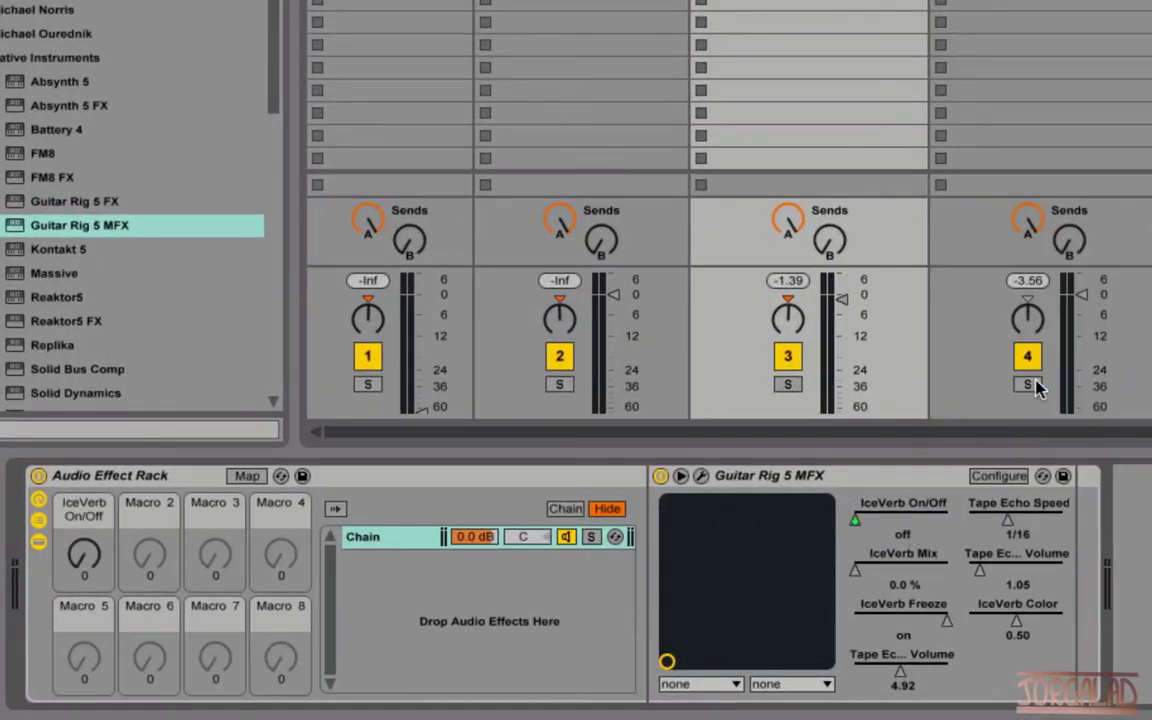
right_click(908, 575)
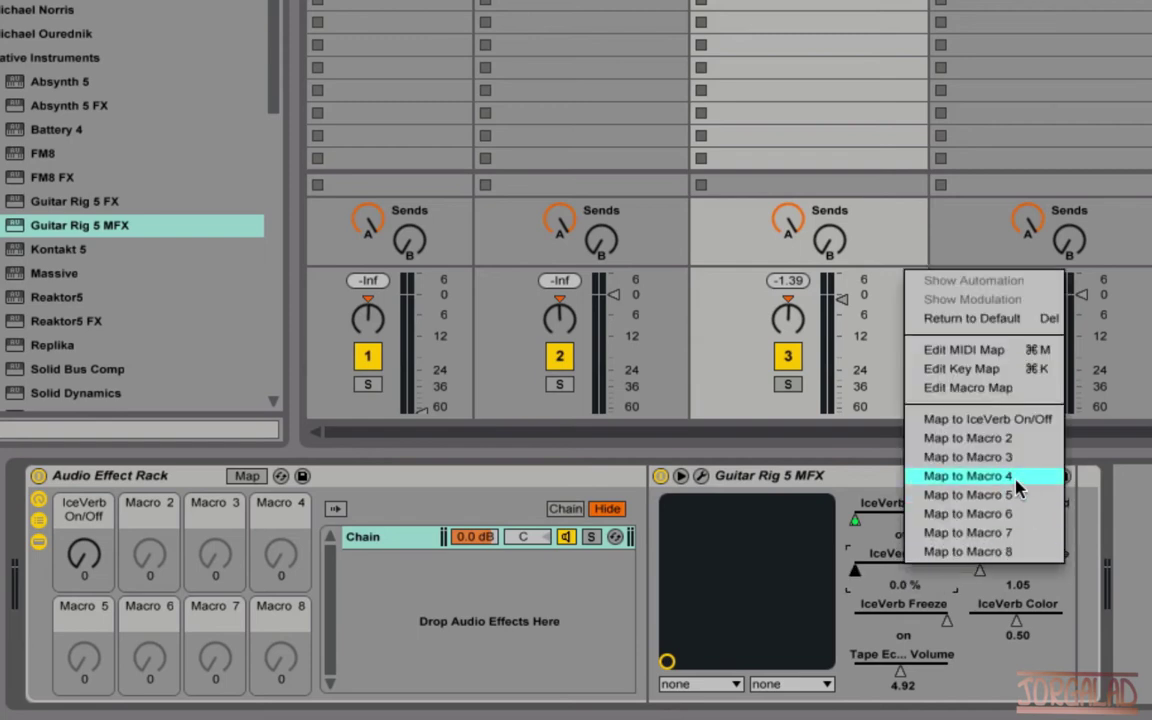
click(990, 420)
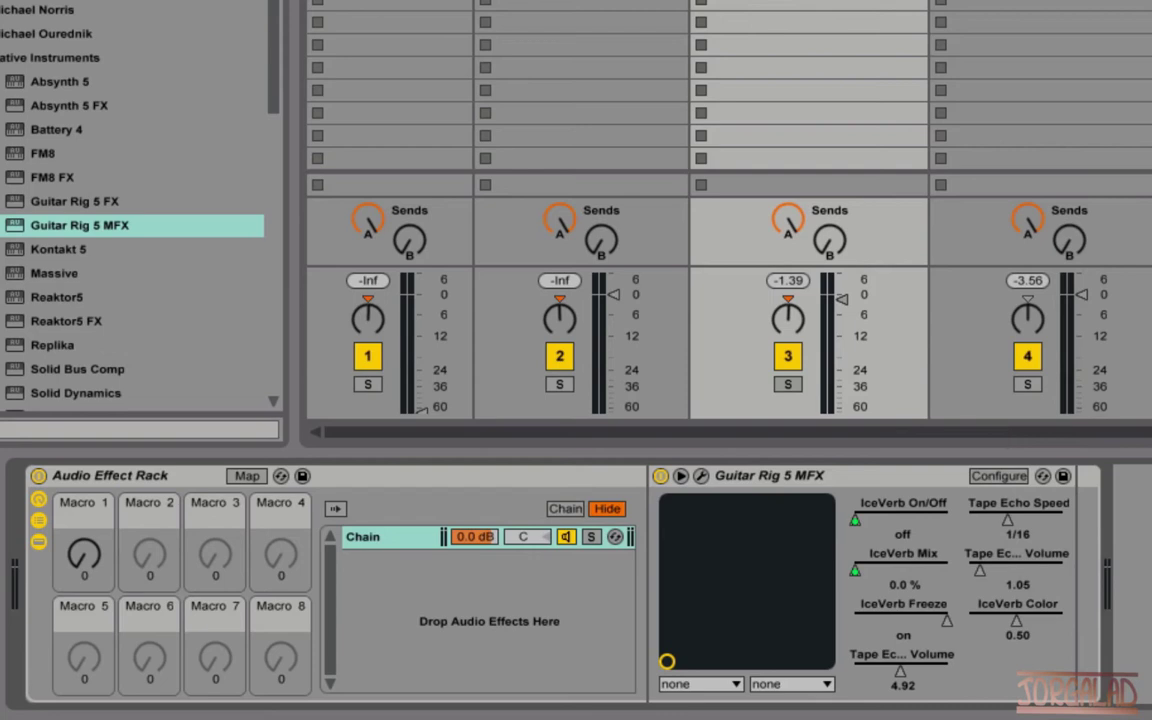
right_click(909, 612)
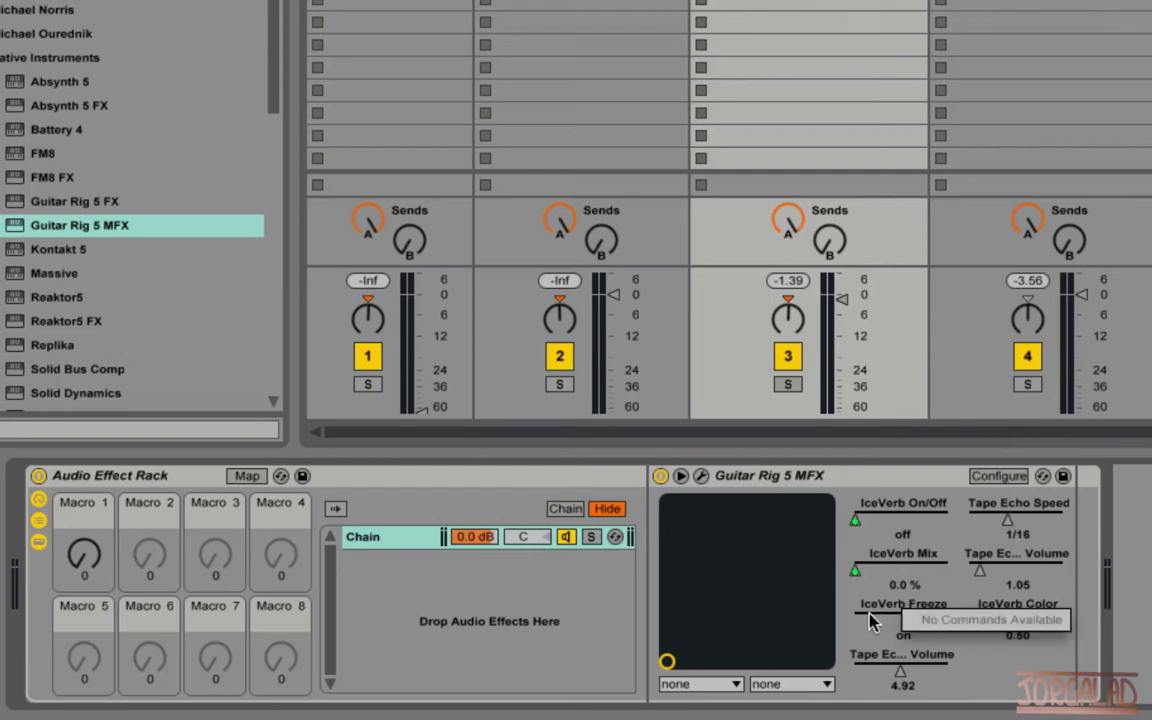
right_click(870, 622)
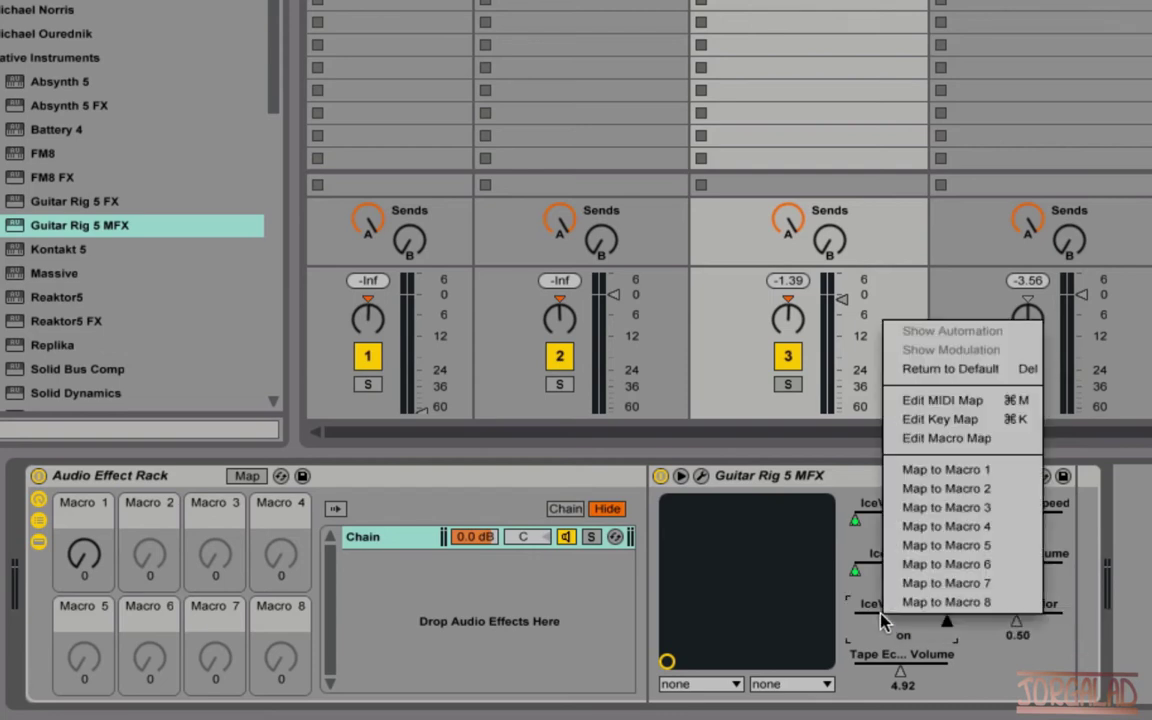
click(987, 474)
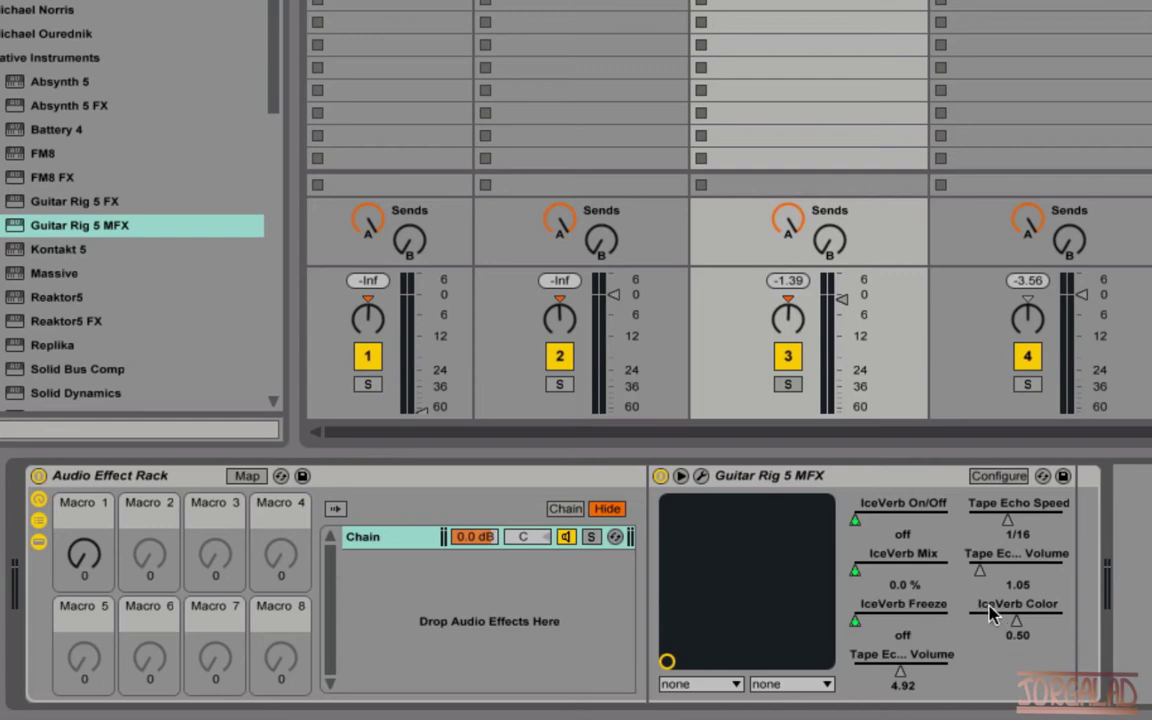
right_click(1020, 625)
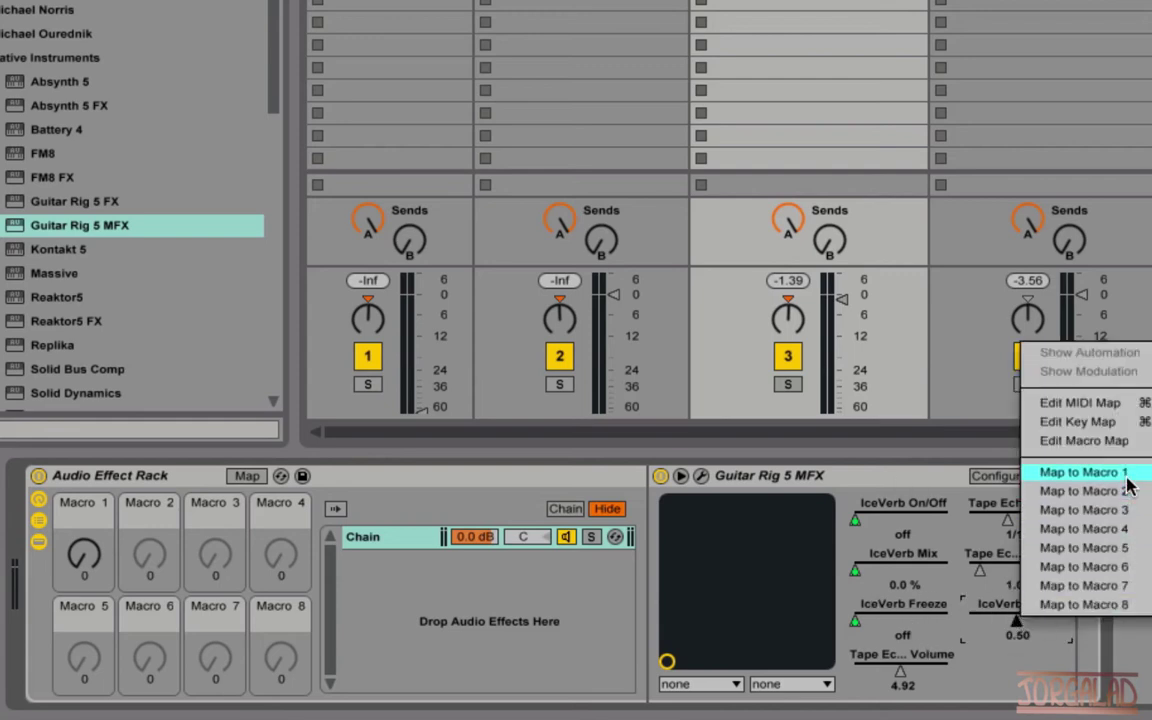
click(1060, 474)
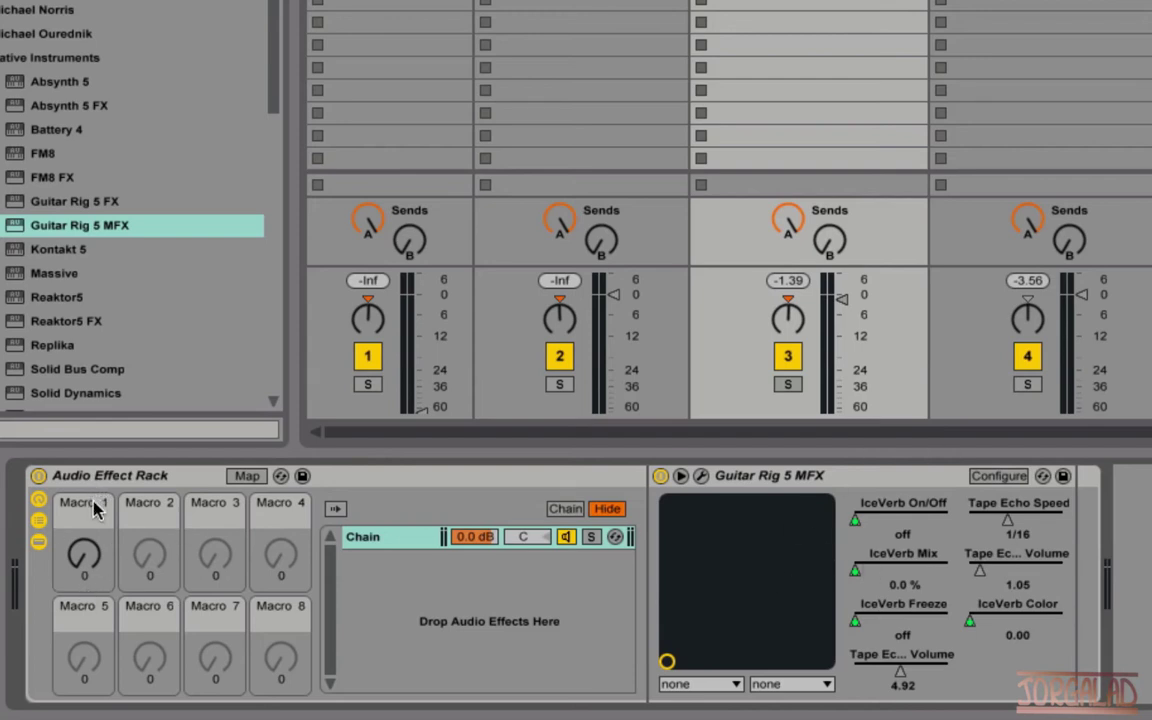
Rename Macro 1 of the Audio Effect Rack as Reverb.
key(ctrl+r)
text(Reve)
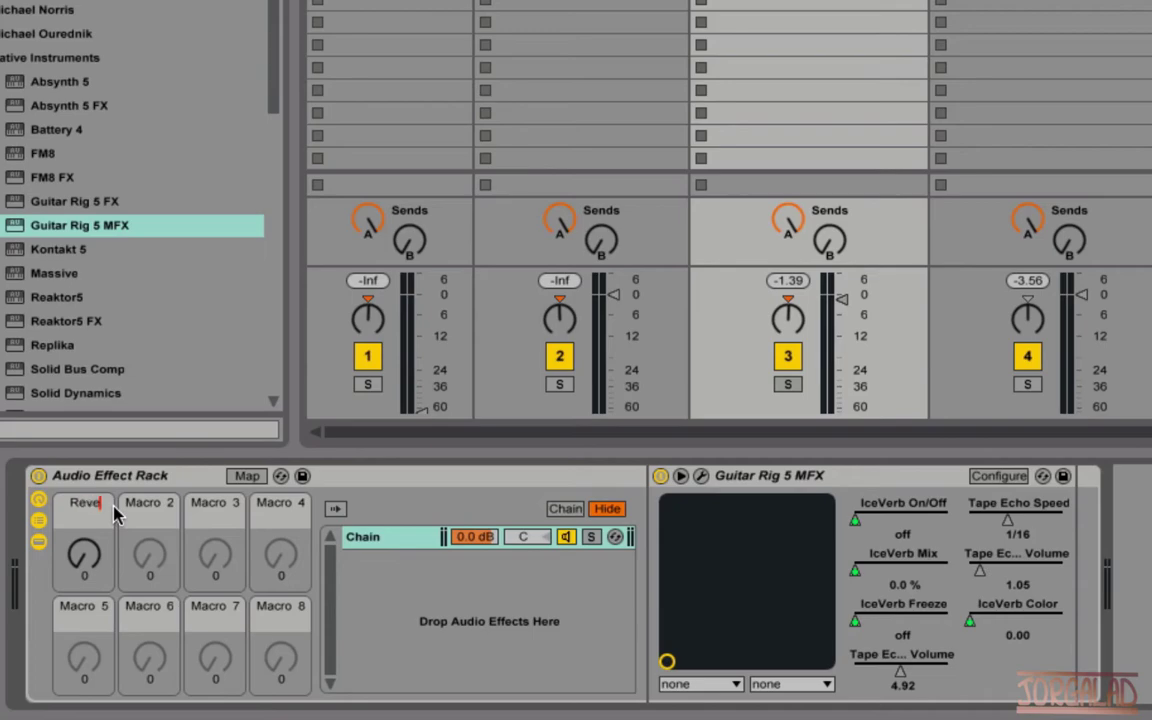
text(rb)
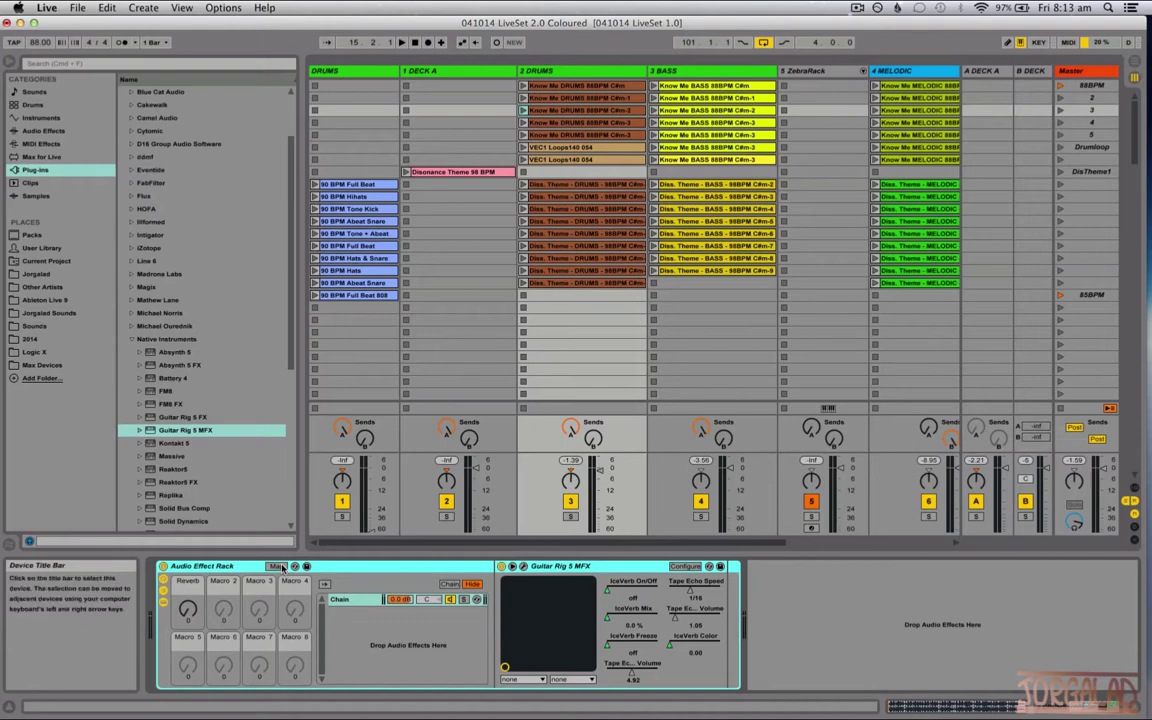
Expose the IceVerb Ice, Size and Mute parameters in Guitar Rig 5 MFX's panel, and try out the Reverb macro.
click(280, 567)
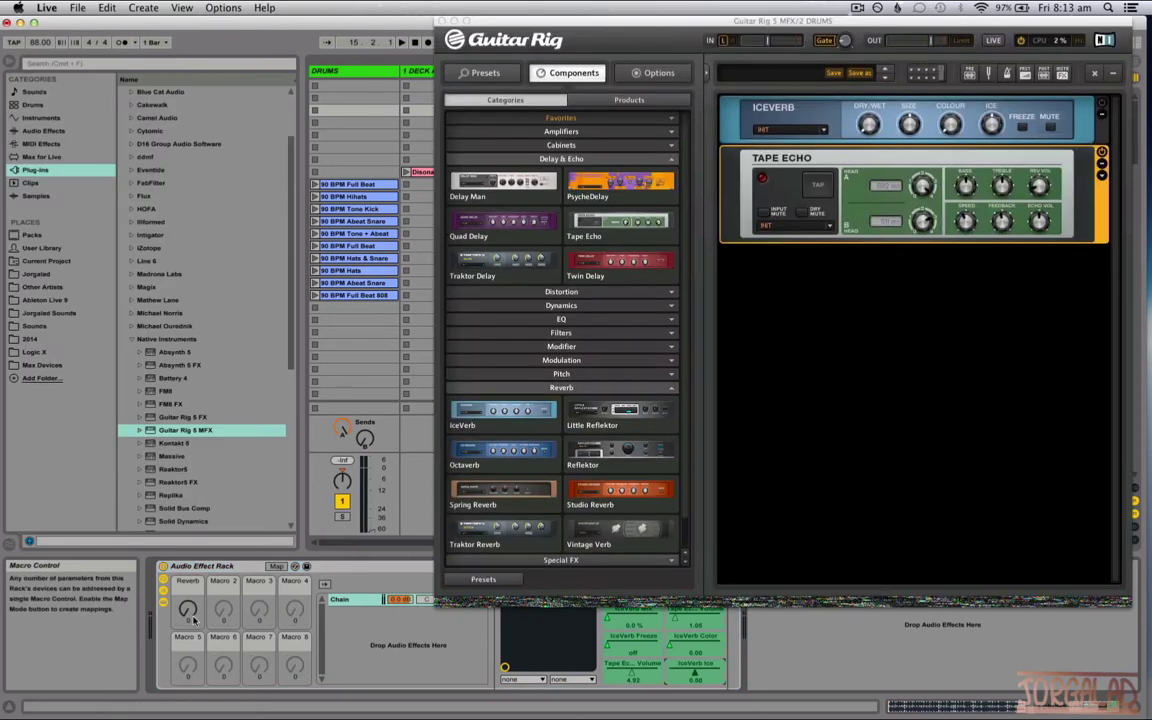
click(710, 566)
drag(188, 609, 188, 564)
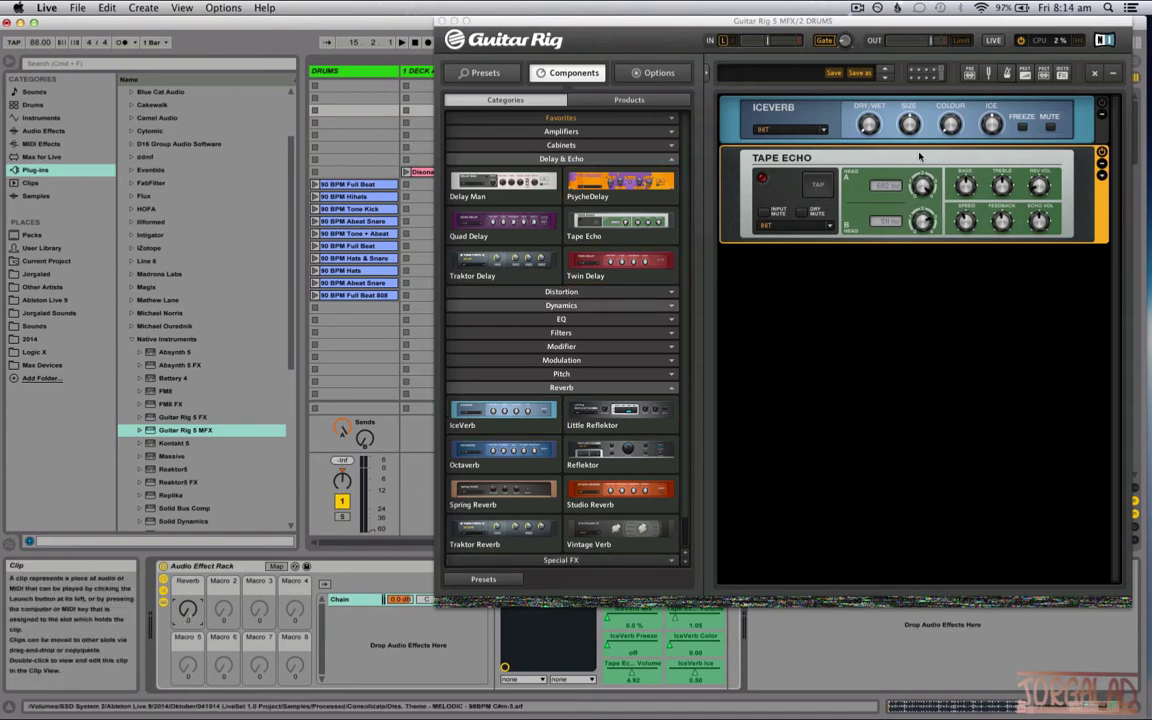
drag(907, 123, 907, 121)
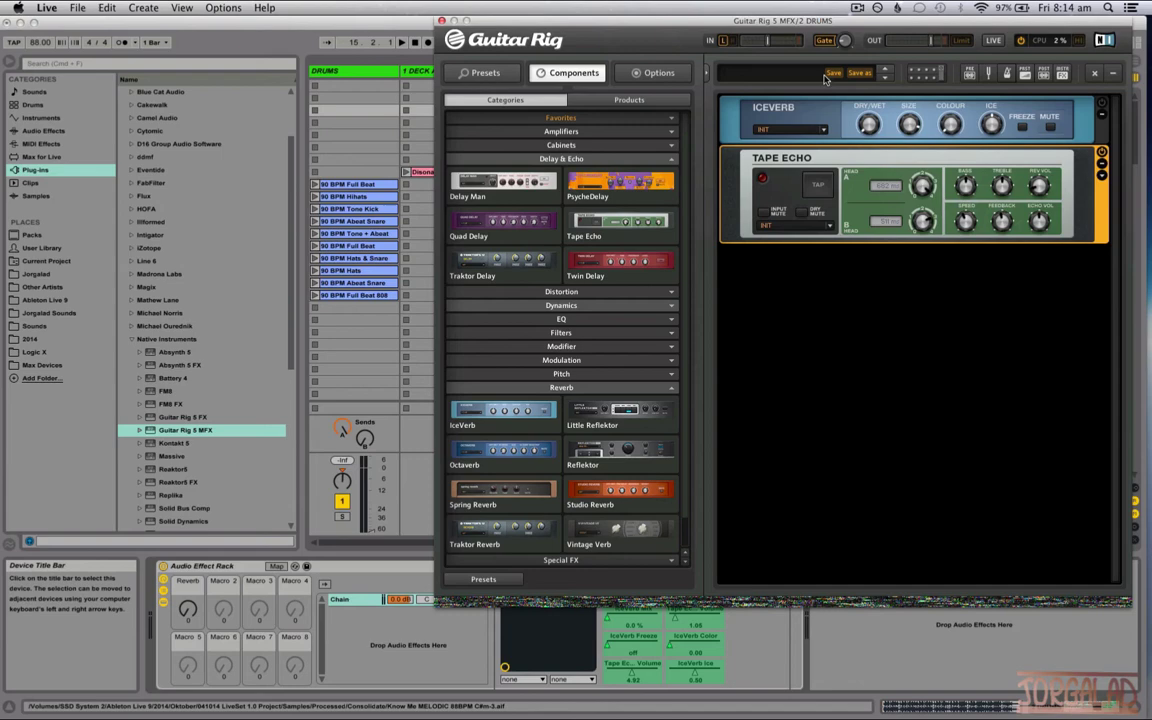
click(274, 566)
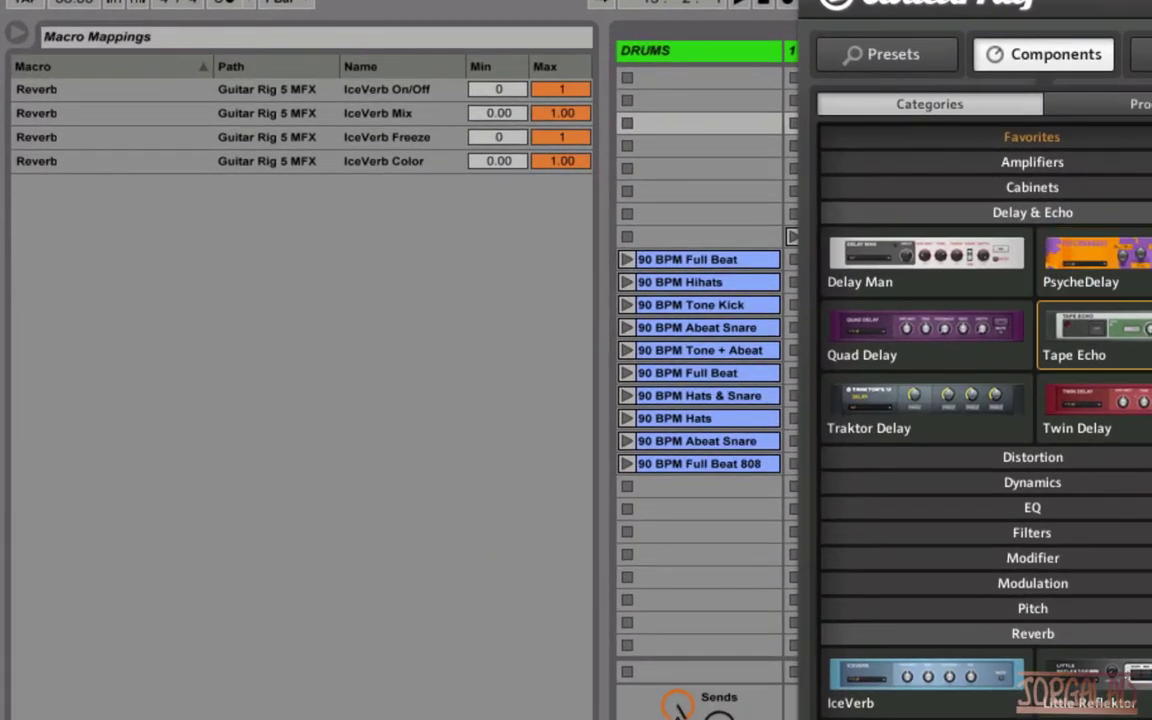
drag(1000, 2, 997, 2)
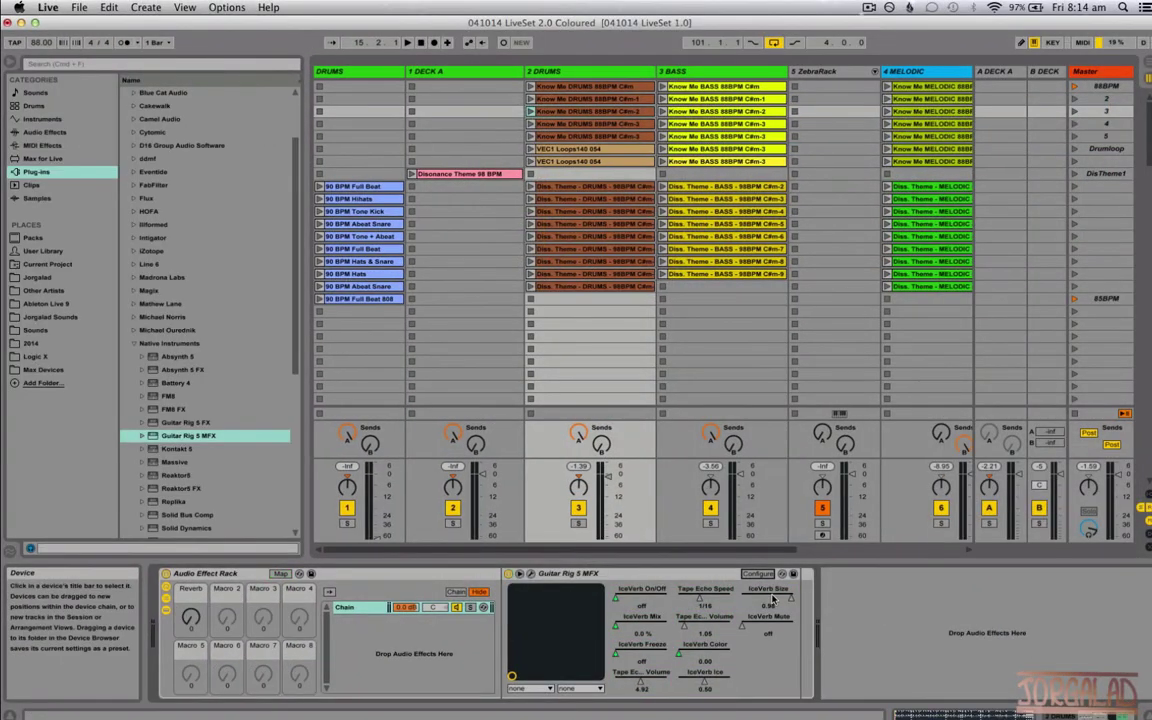
Map the IceVerb Size and IceVerb Ice parameters to the Reverb macro.
right_click(773, 598)
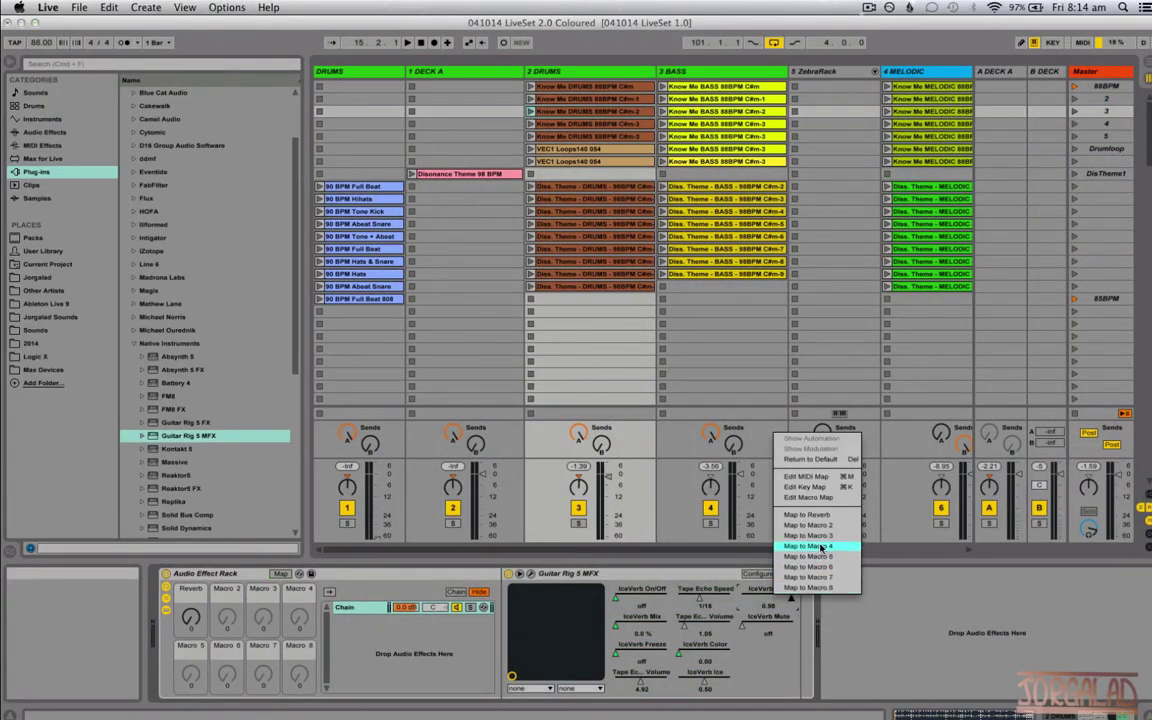
click(805, 470)
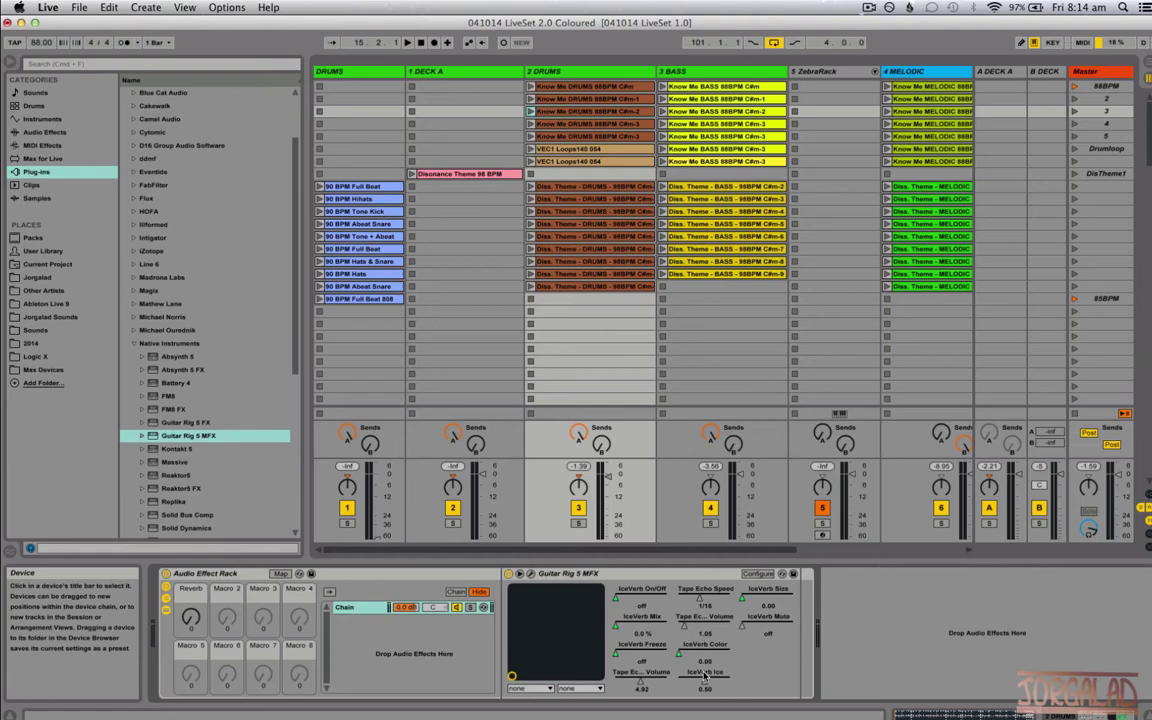
mouse_move(704, 677)
mouse_down()
mouse_move(730, 699)
mouse_move(666, 676)
mouse_move(692, 680)
mouse_up()
right_click(693, 680)
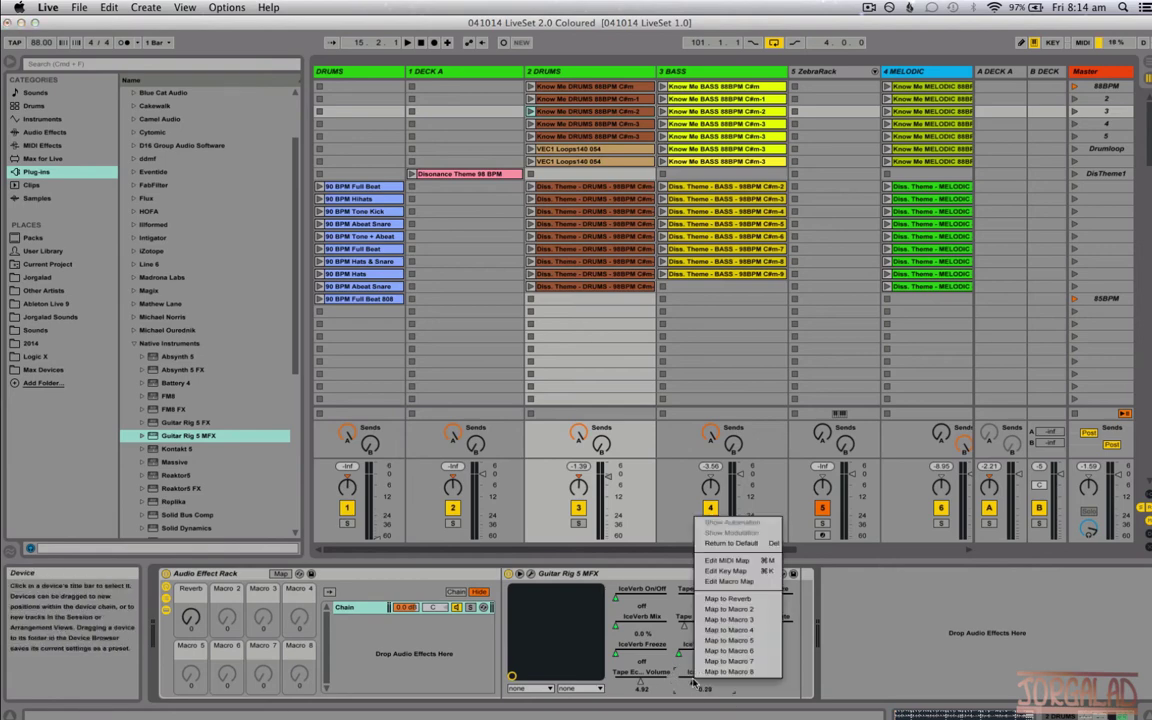
click(748, 599)
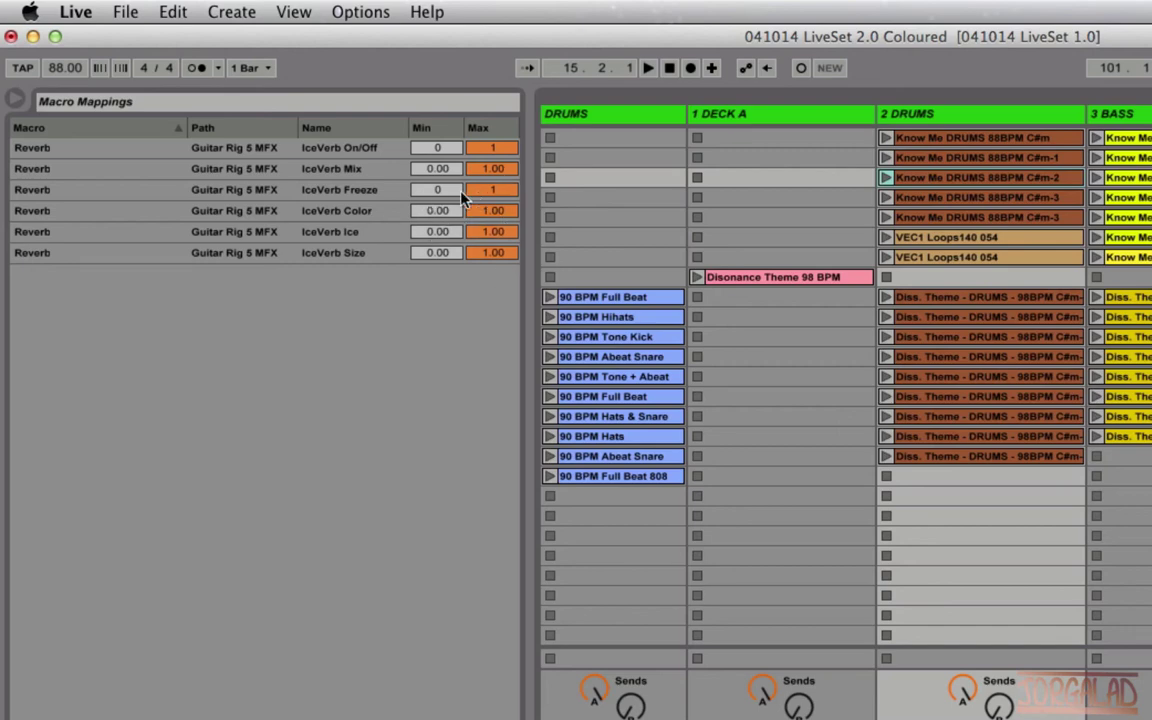
Invert the IceVerb Color mapping range to min 1.00 and max 0.00, and try the Reverb macro with the plug-in window shown.
drag(443, 211, 443, 110)
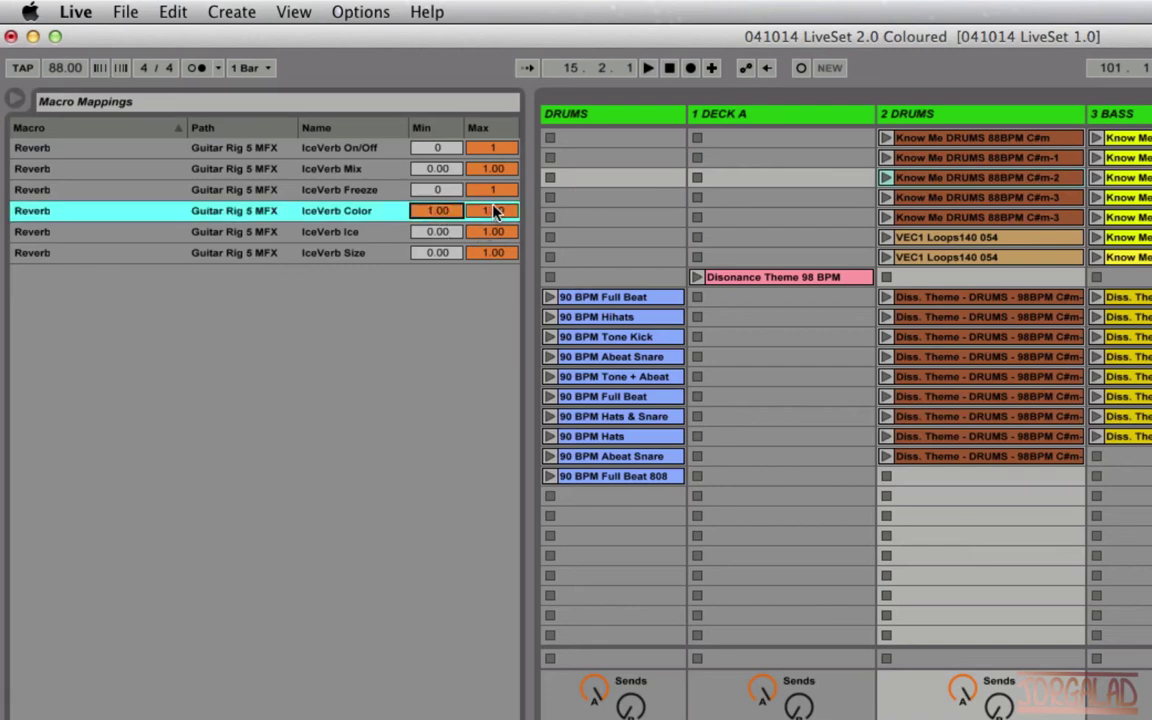
drag(493, 212, 493, 262)
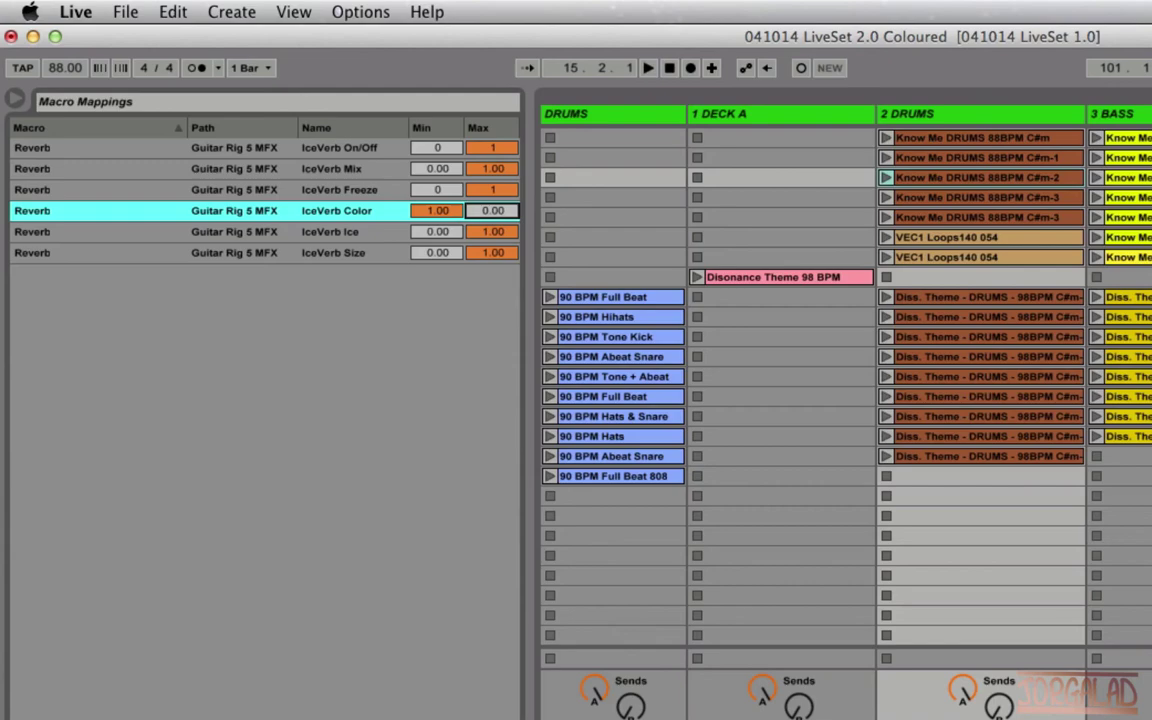
key(super+alt+p)
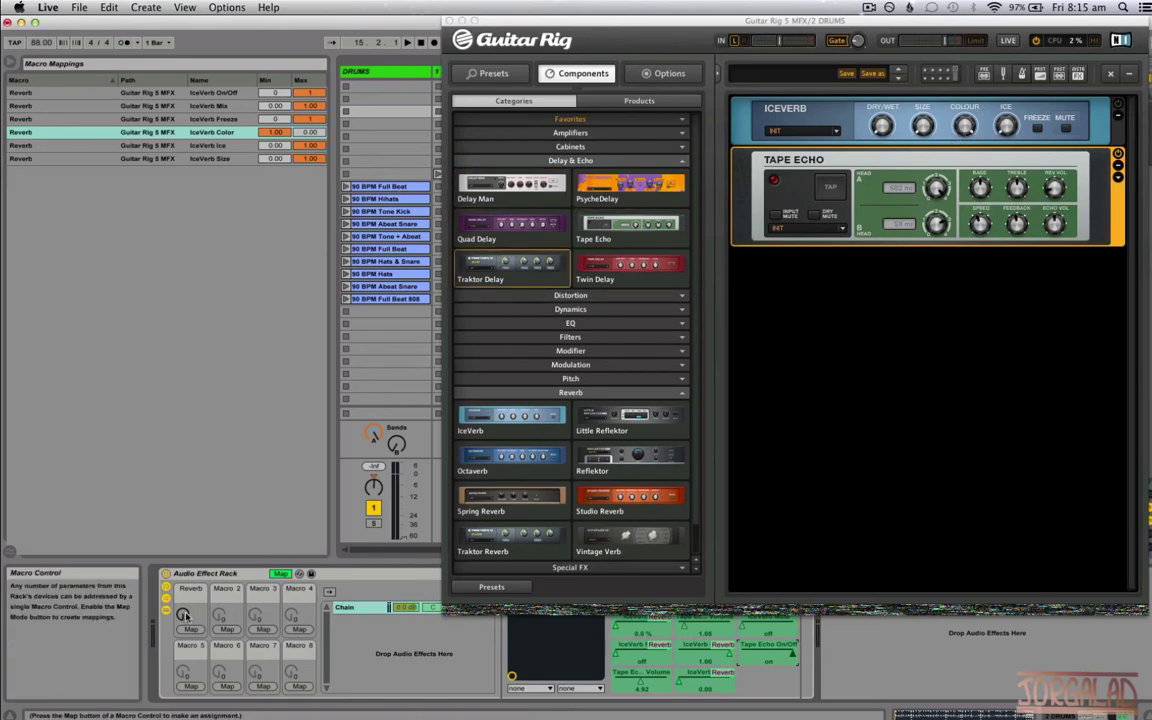
mouse_move(185, 615)
mouse_down()
mouse_move(185, 520)
mouse_move(185, 615)
mouse_up()
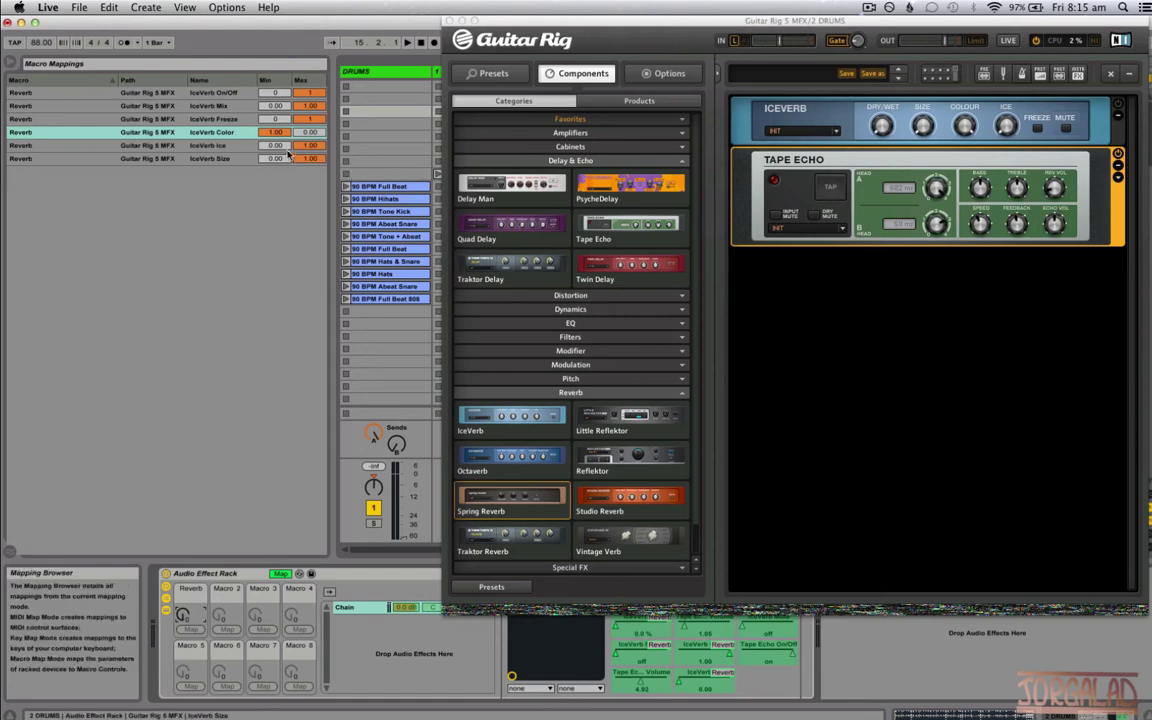
Narrow the IceVerb Color mapping range to min 0.68 and max 0.46, test the Reverb macro, and hide the plug-in window.
mouse_move(279, 134)
mouse_down()
mouse_move(311, 165)
mouse_move(274, 142)
mouse_up()
drag(183, 616, 183, 613)
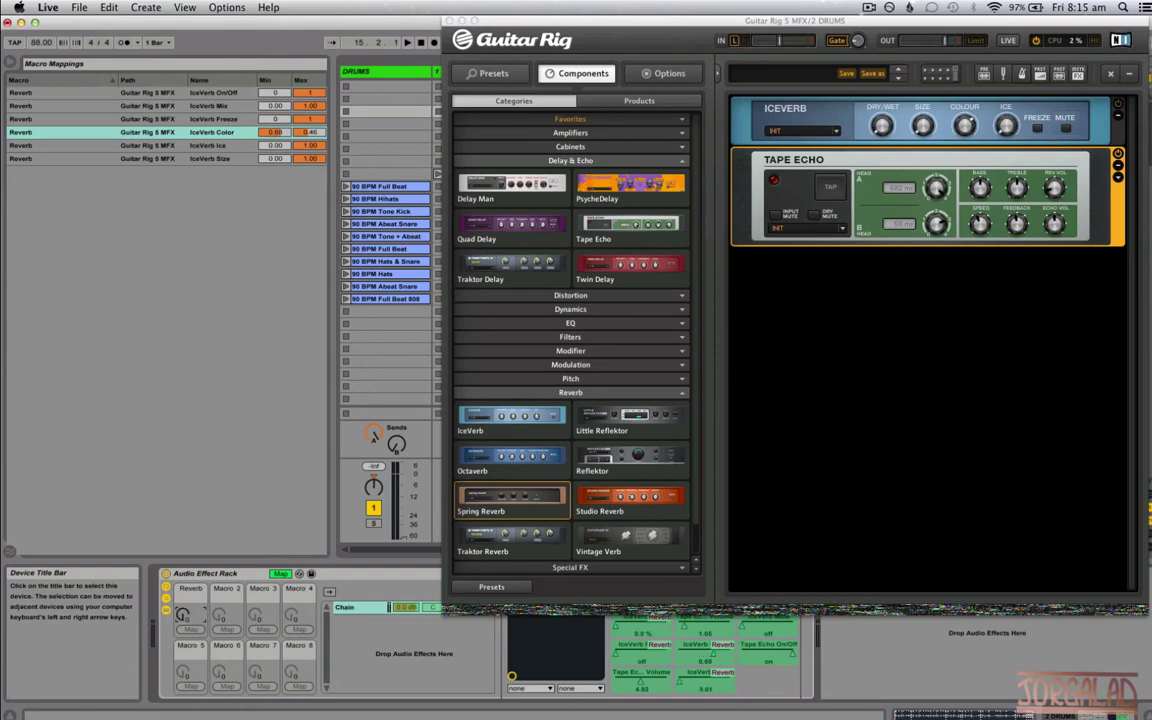
key(super+alt+p)
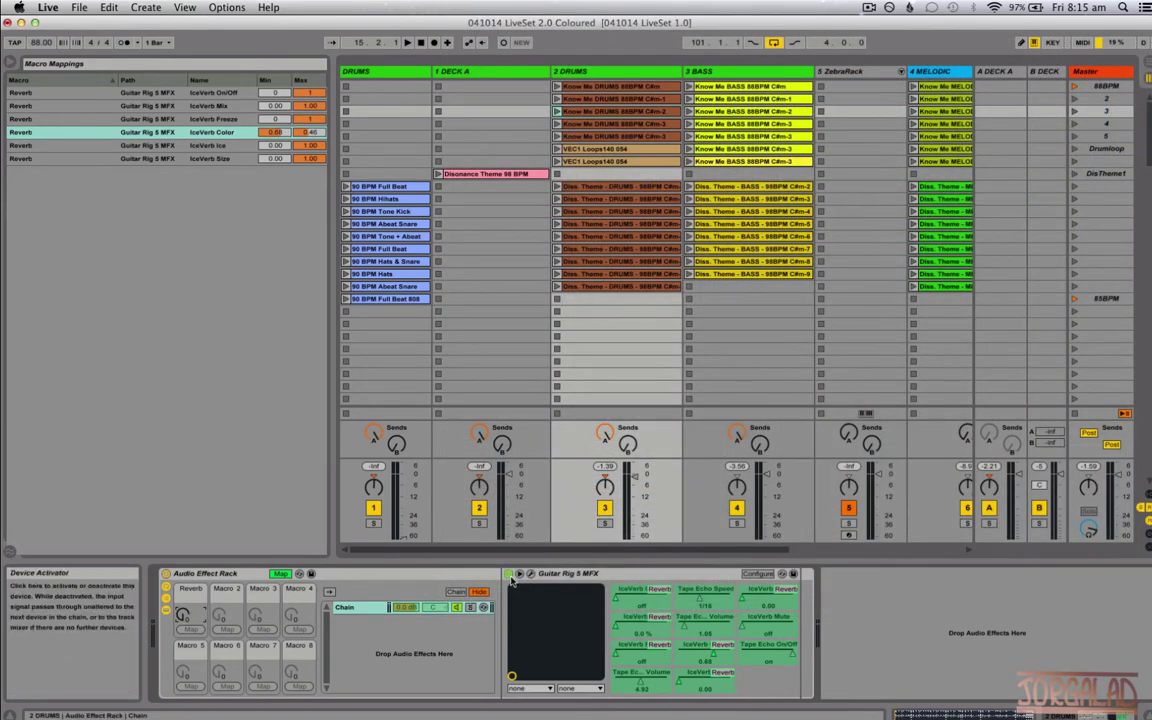
Leave macro mapping and reduce the Audio Effect Rack to its macro controls, with Guitar Rig 5 MFX folded and the chain and devices hidden.
click(280, 573)
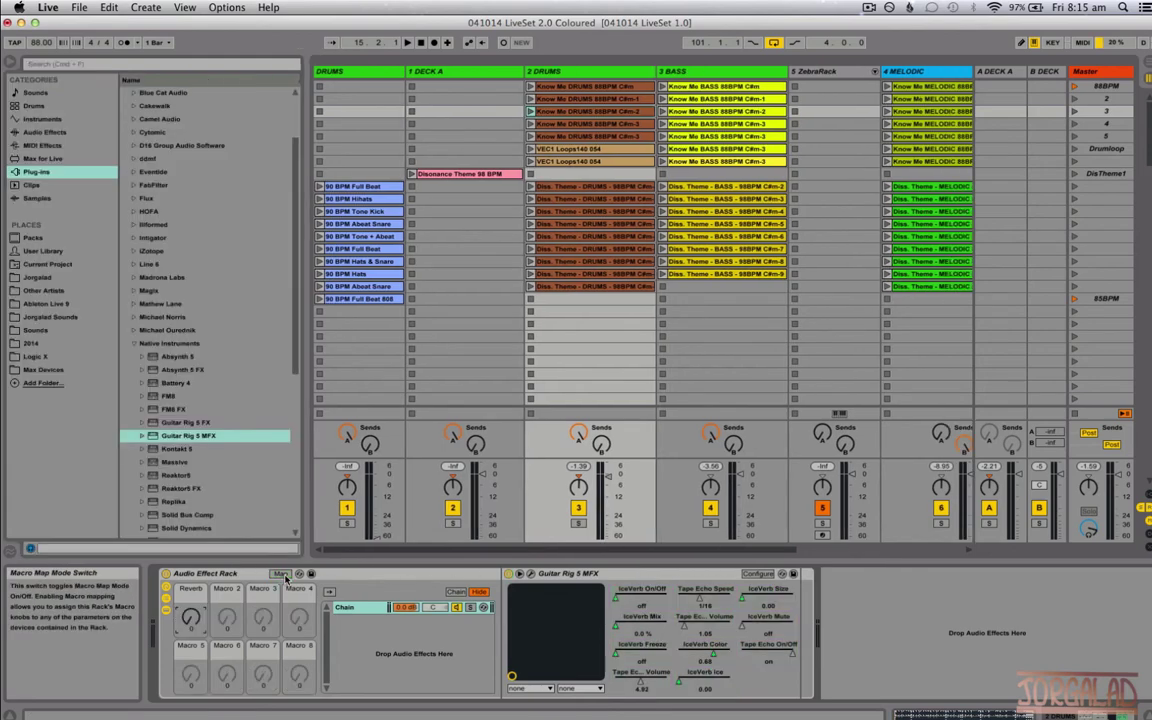
click(520, 575)
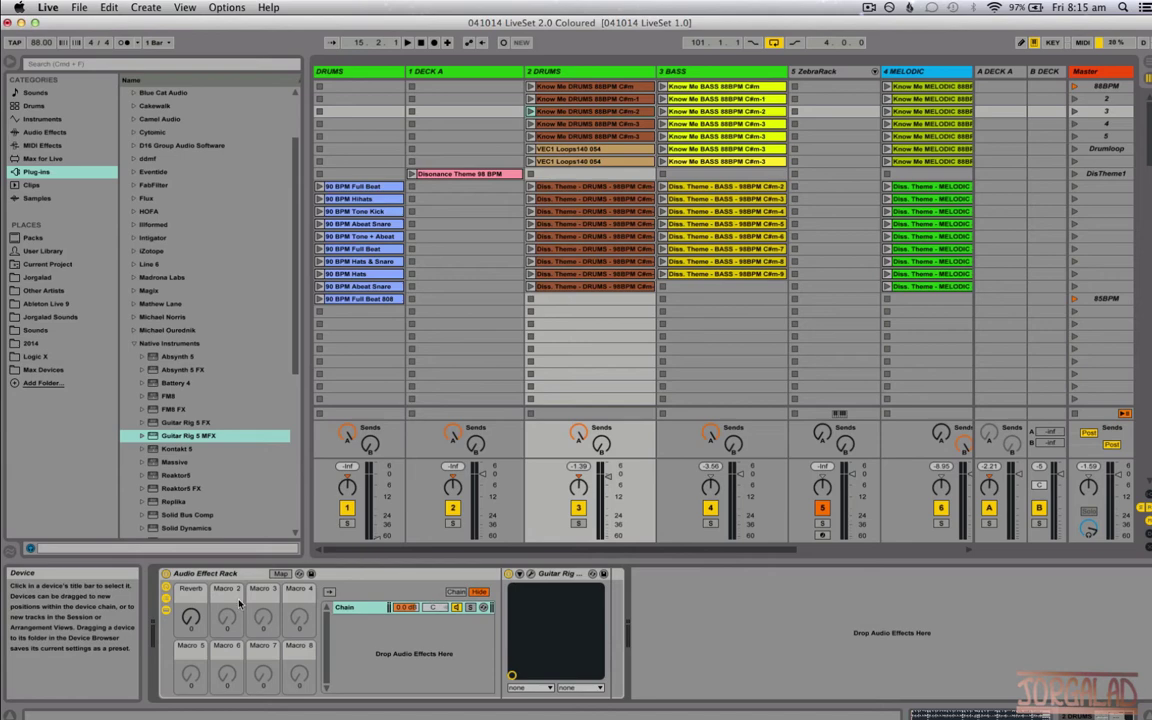
click(166, 600)
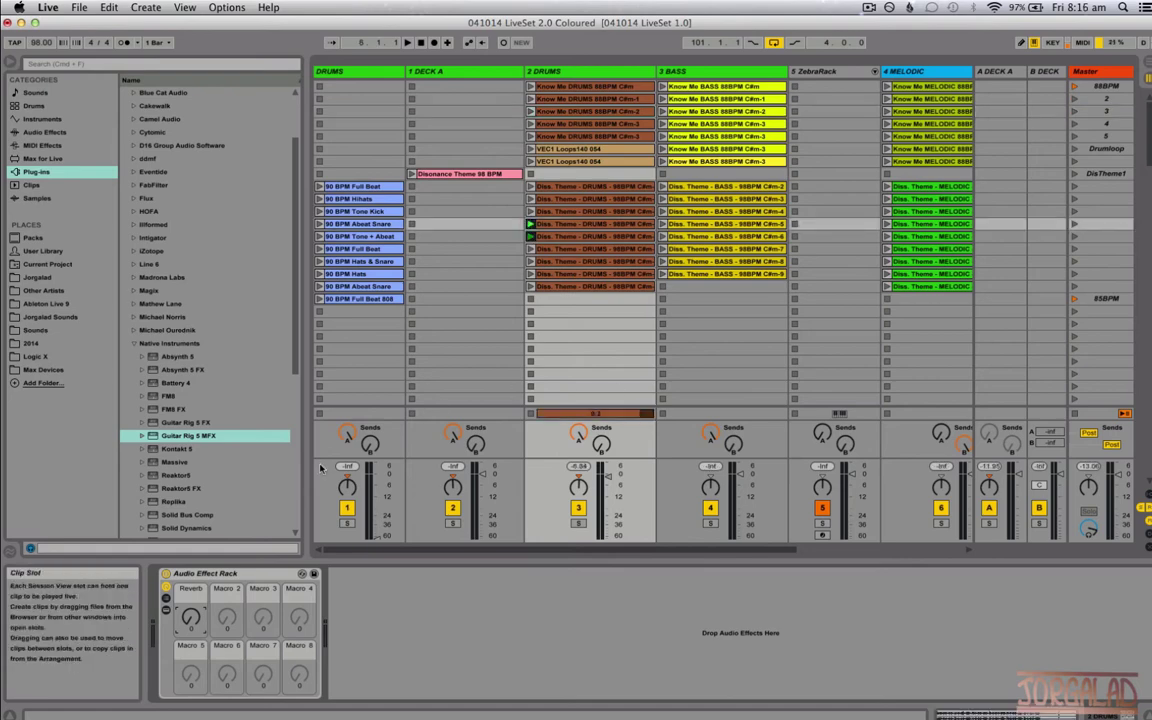
Move the Audio Effect Rack to the Master track after the Limiter, and test its Reverb macro during playback.
click(257, 577)
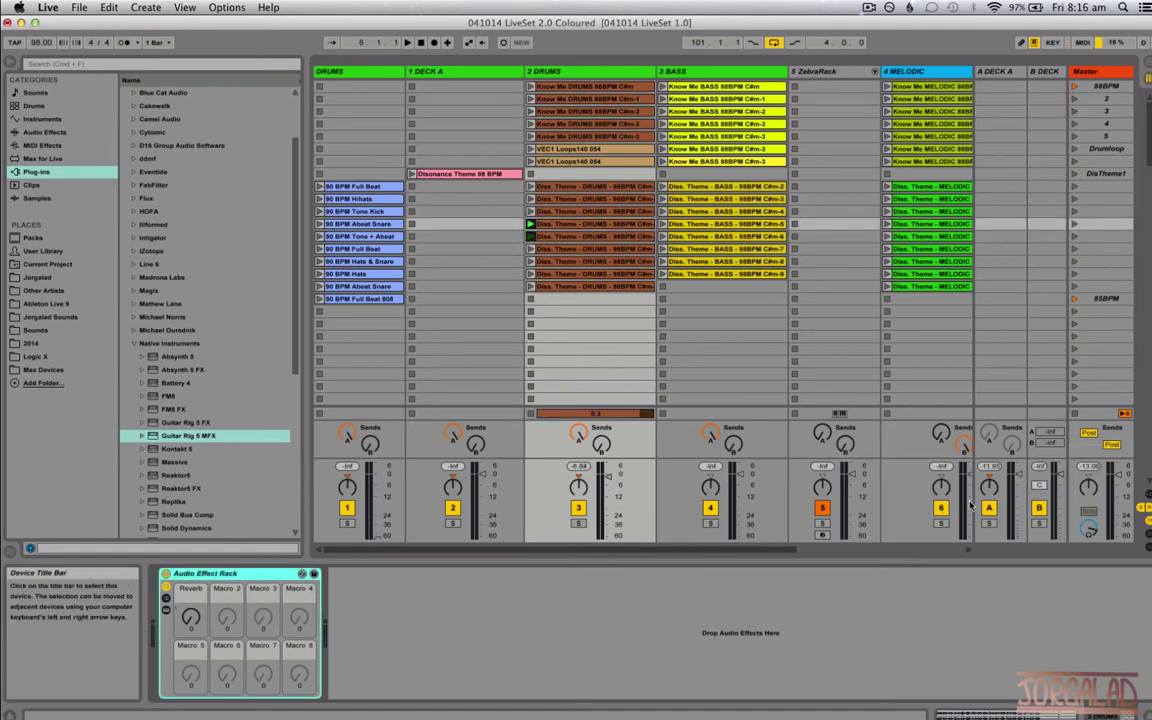
click(1108, 508)
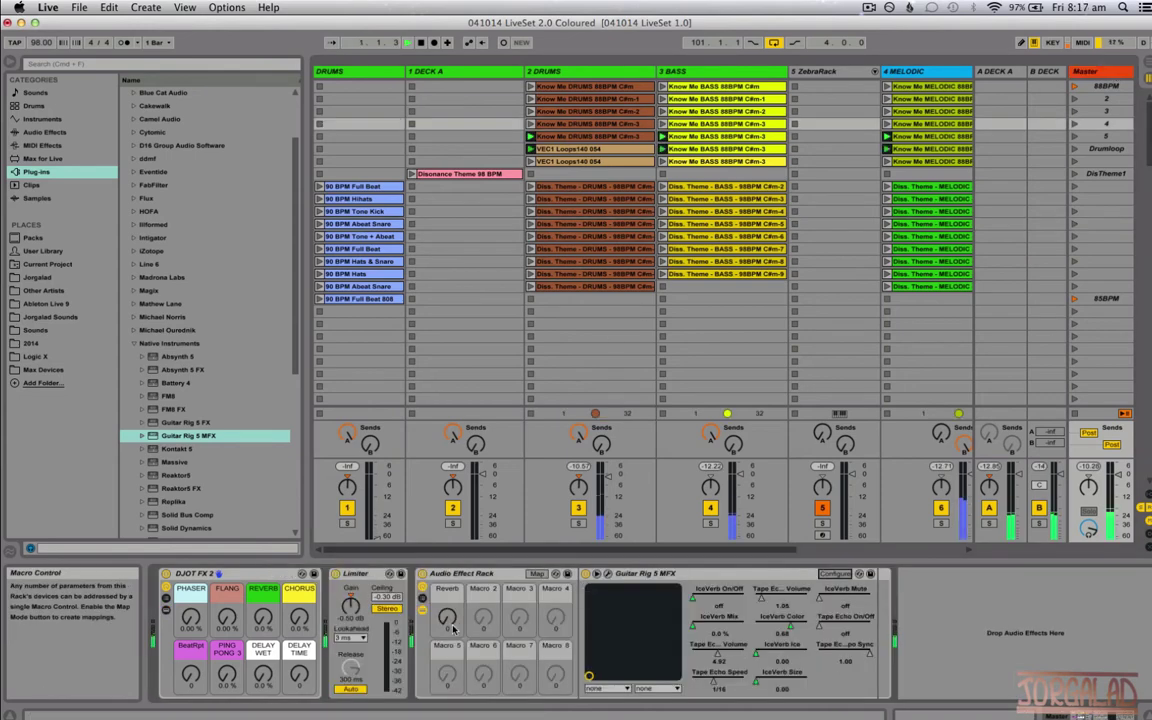
drag(446, 624, 446, 552)
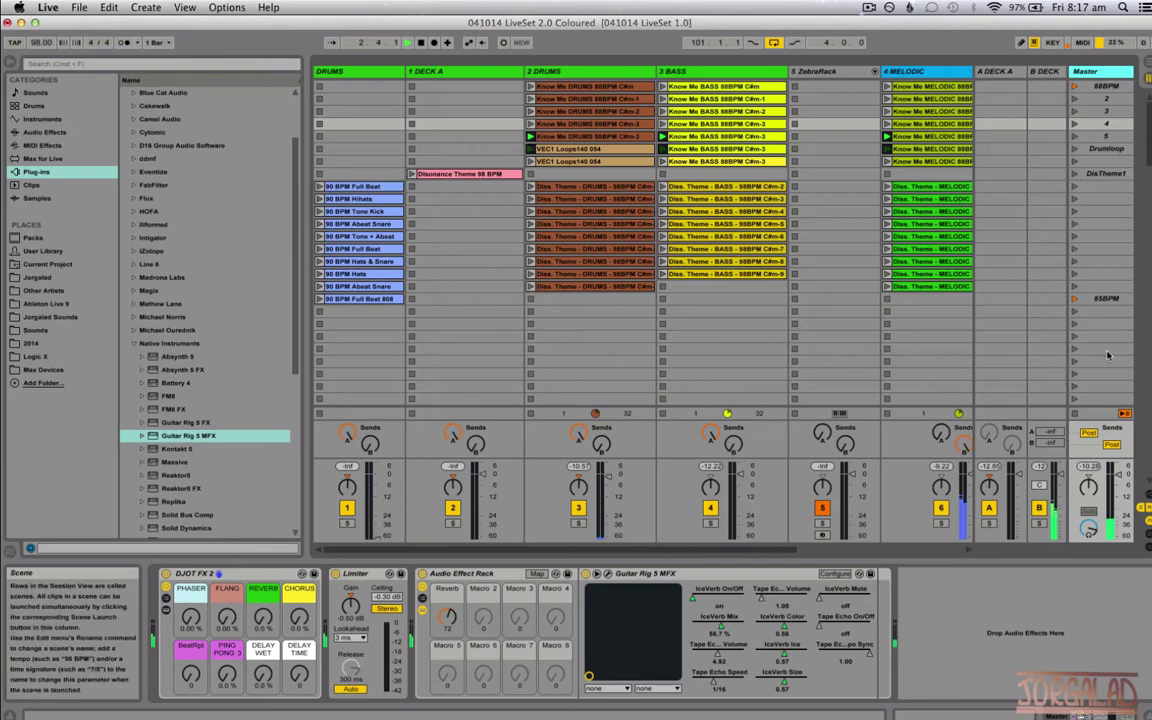
Inspect the device chains on the B DECK and A DECK A tracks, and hide the Guitar Rig plug-in window.
click(1047, 73)
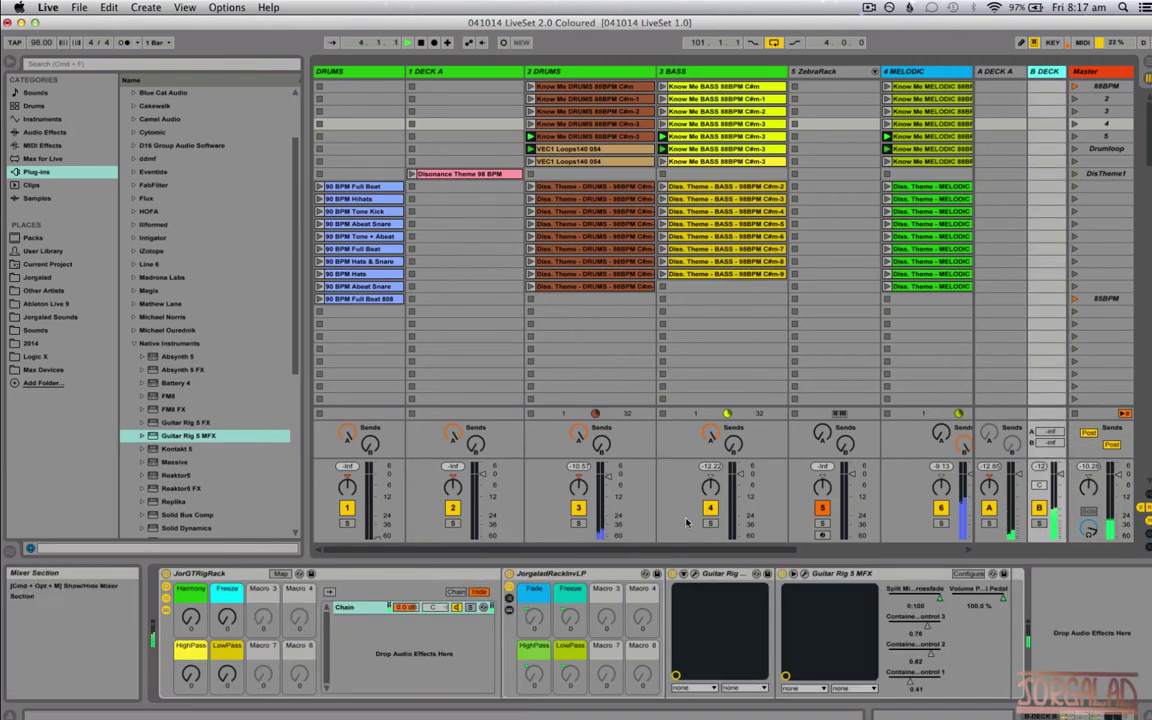
click(1012, 73)
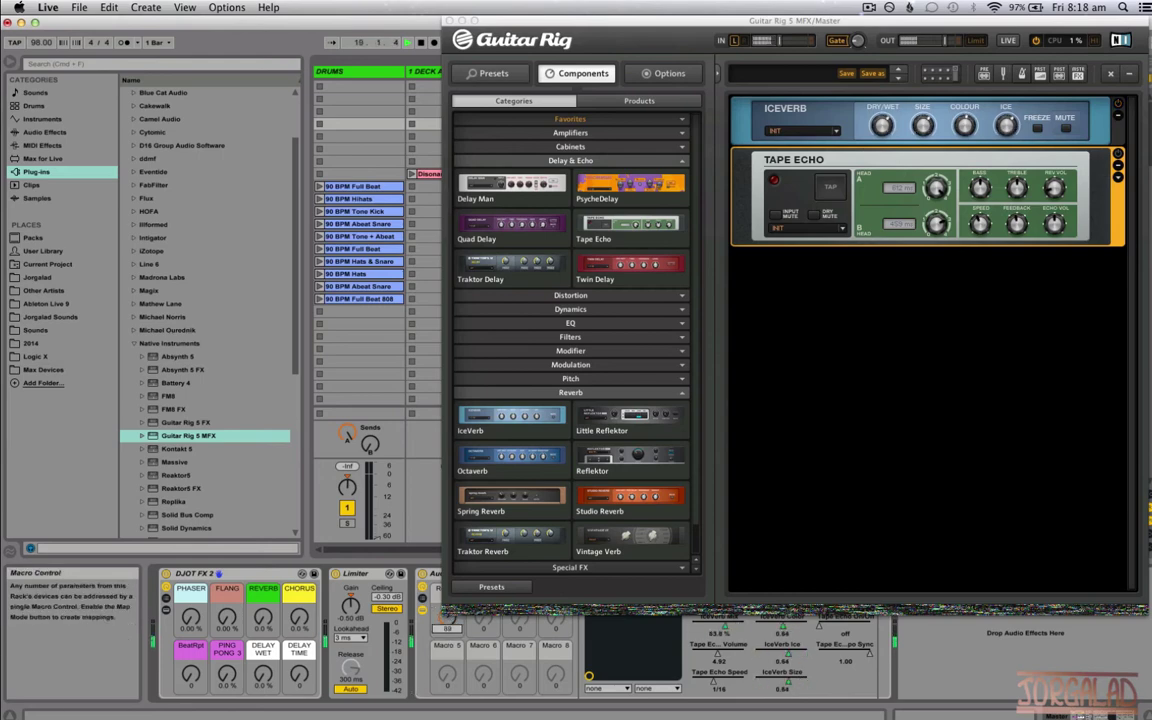
click(449, 21)
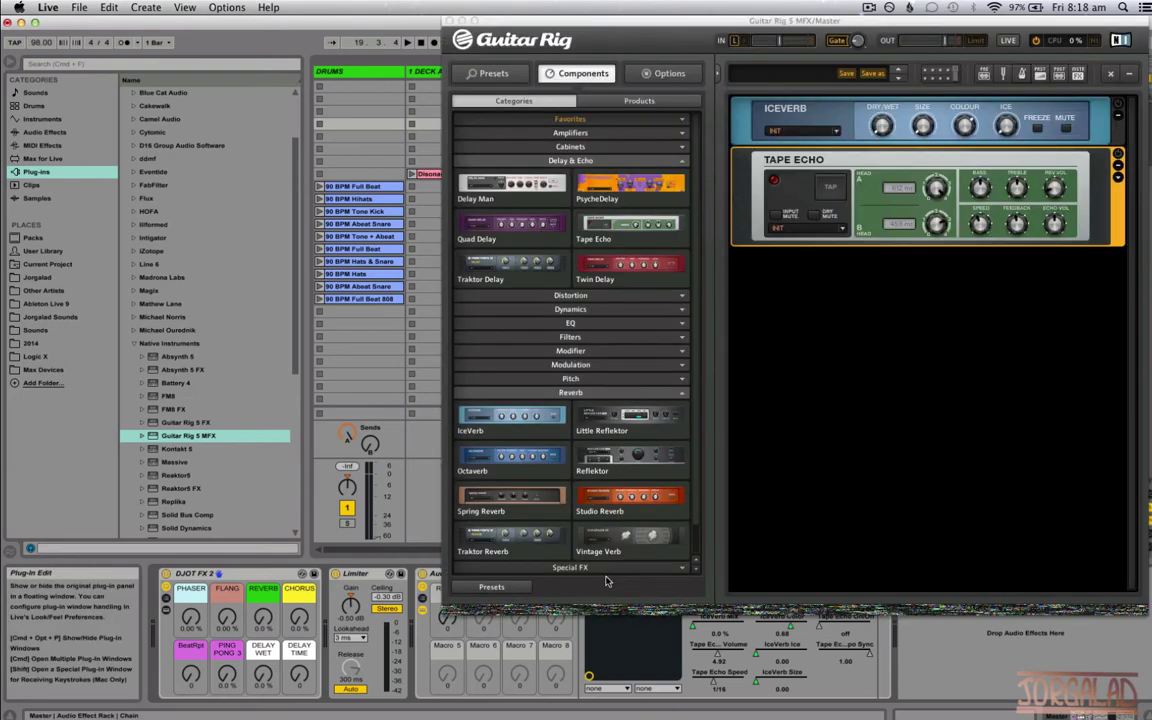
Replace Tape Echo with a Pitch Pedal below IceVerb in Guitar Rig 5 MFX, and expand the pedal's extra controls.
click(607, 574)
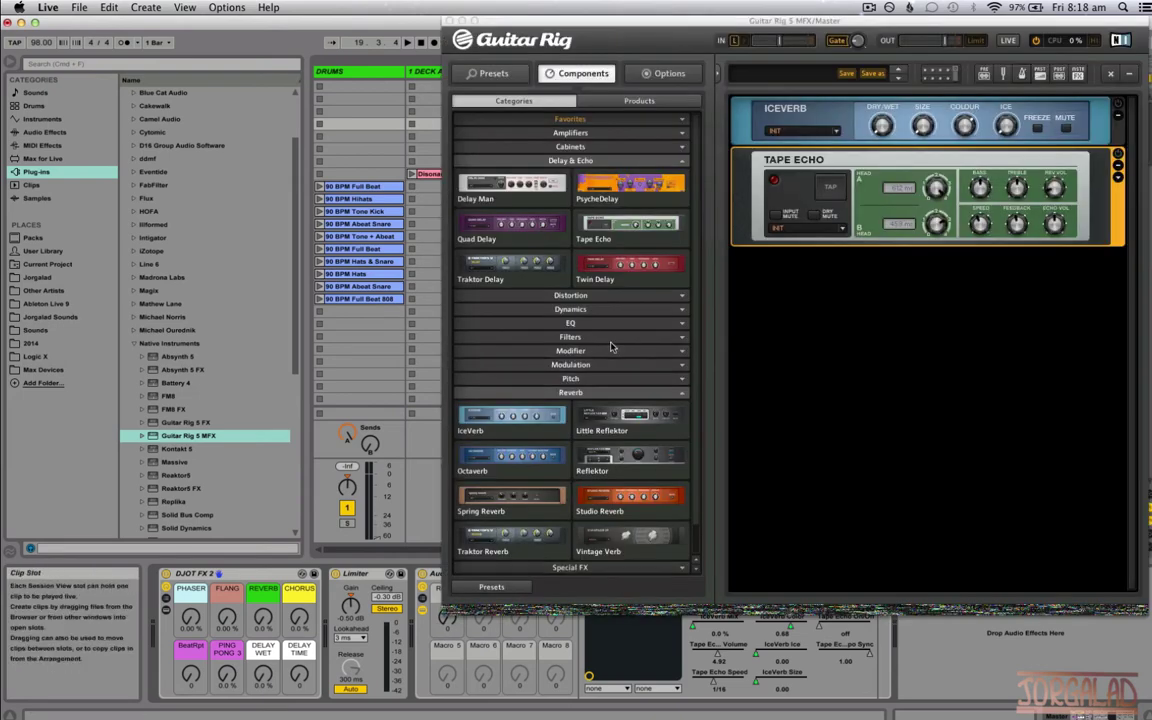
click(545, 378)
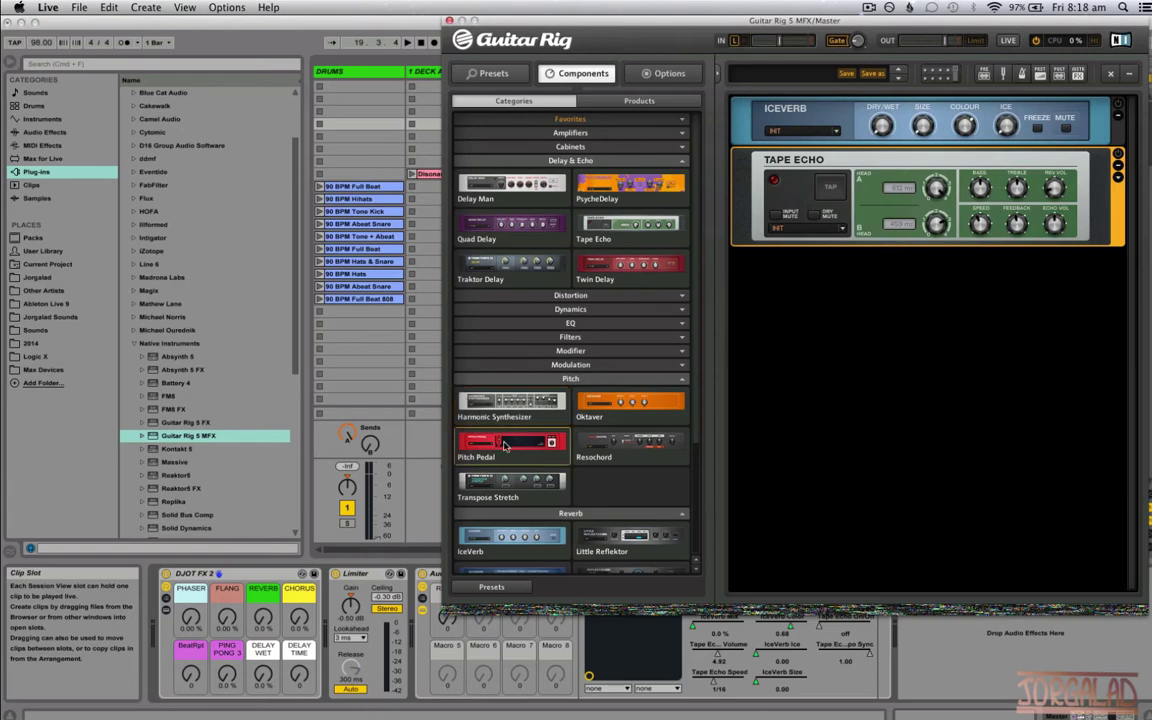
drag(510, 445, 920, 290)
drag(824, 157, 108, 175)
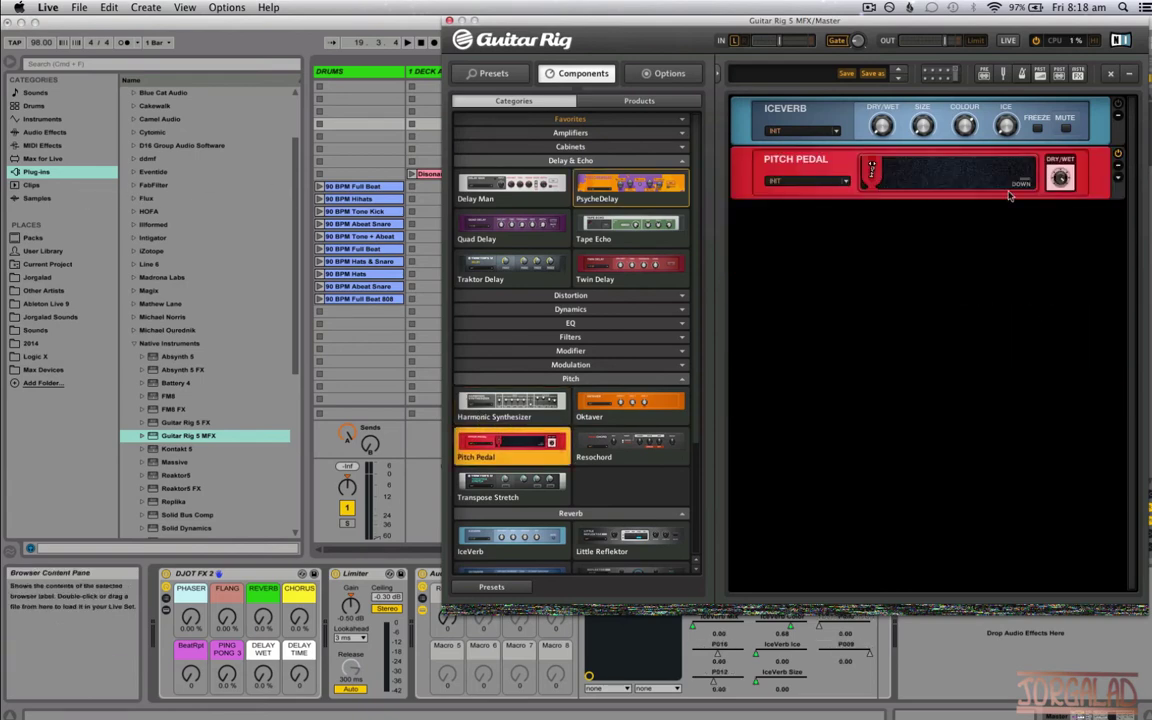
click(1119, 178)
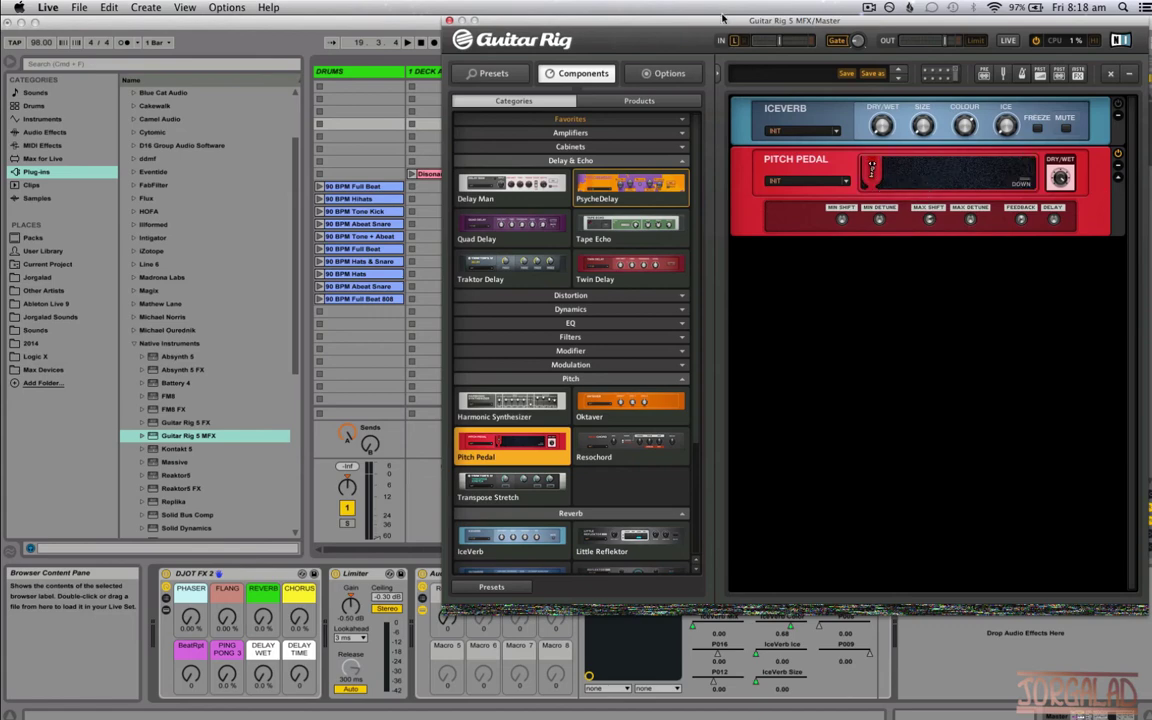
Add the Pitch Pedal's pedal parameter to the Guitar Rig 5 MFX device's configured parameters, and hide the plug-in window.
drag(720, 22, 339, 31)
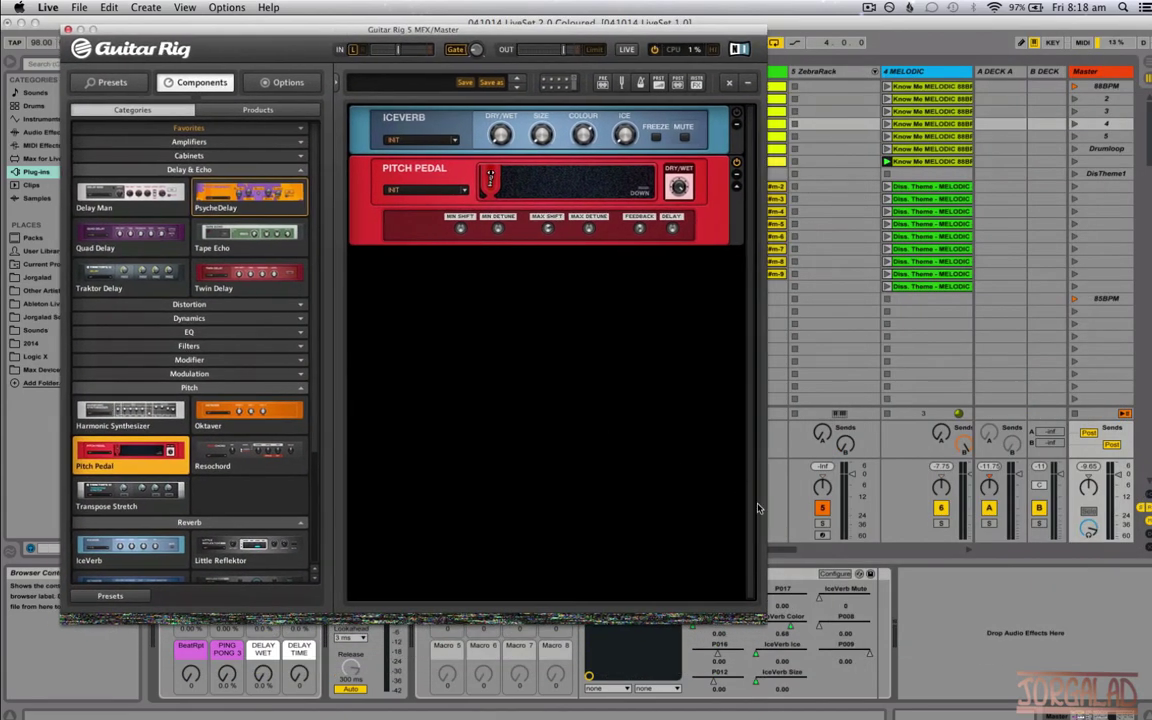
click(836, 574)
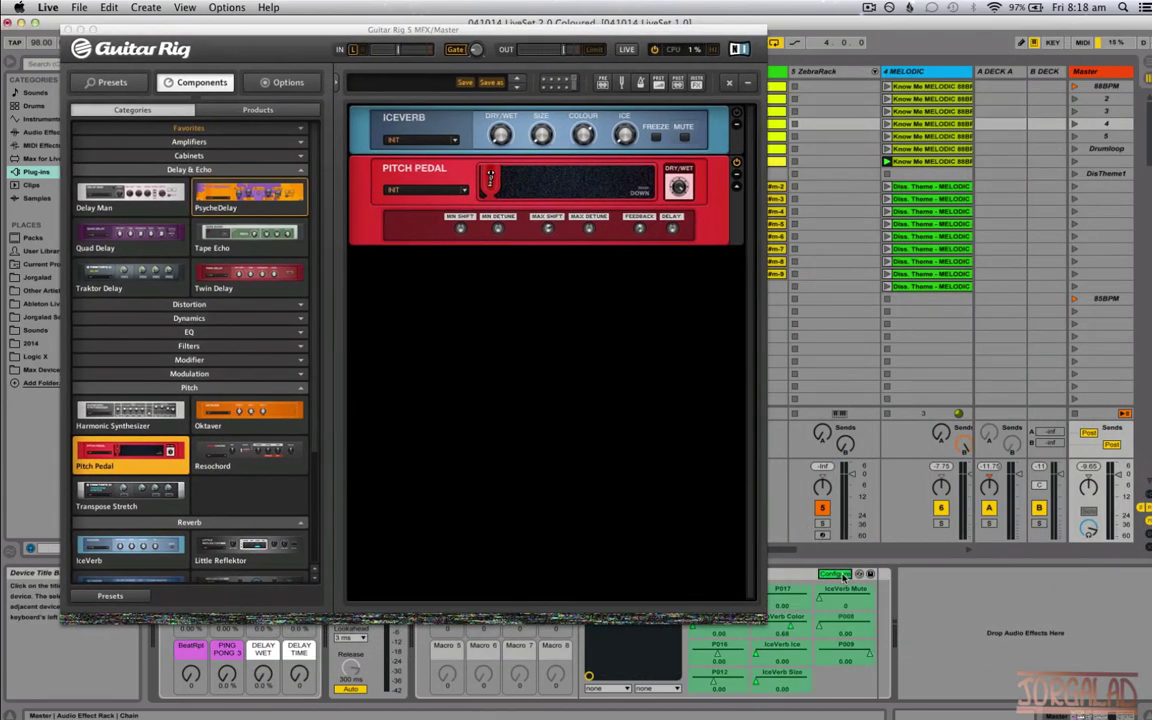
click(498, 178)
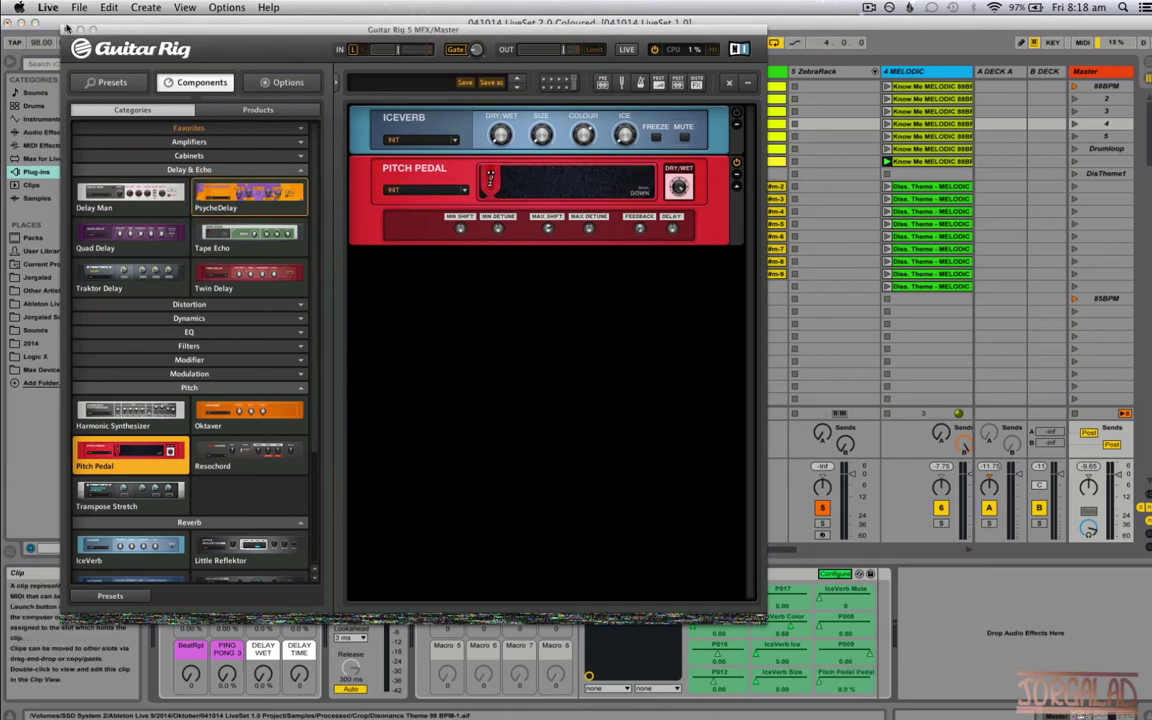
click(67, 31)
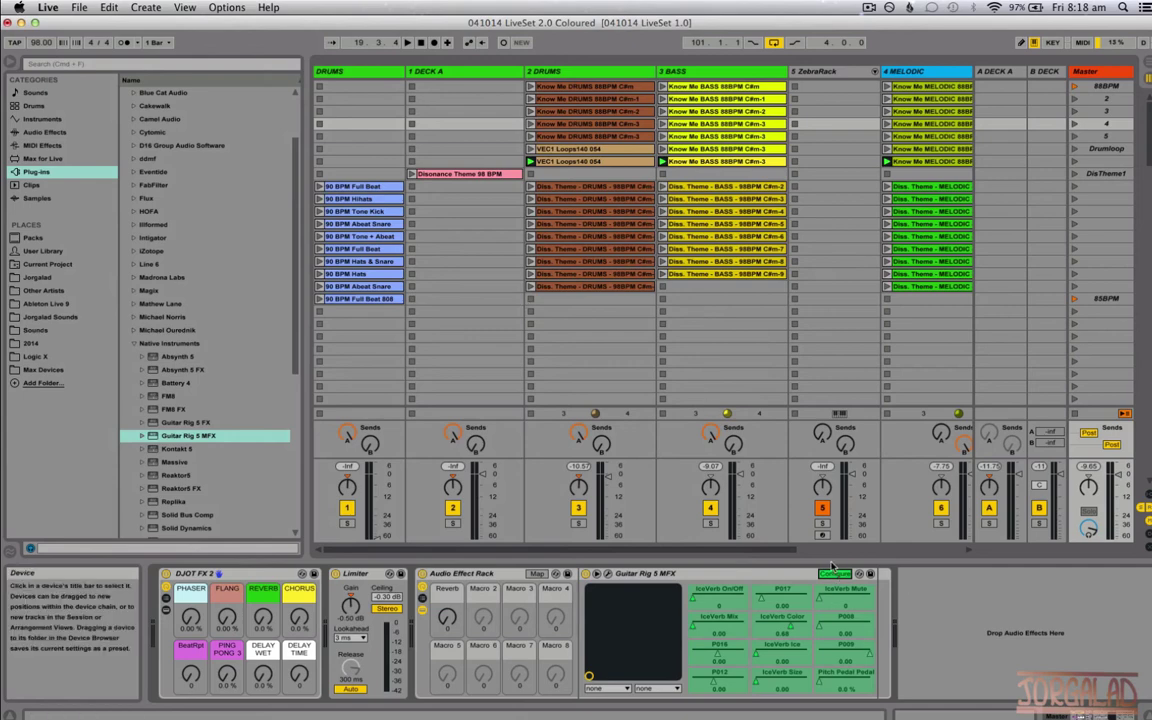
click(833, 576)
Map the Pitch Pedal parameter to Macro 2 and rename that macro Pitch.
right_click(851, 674)
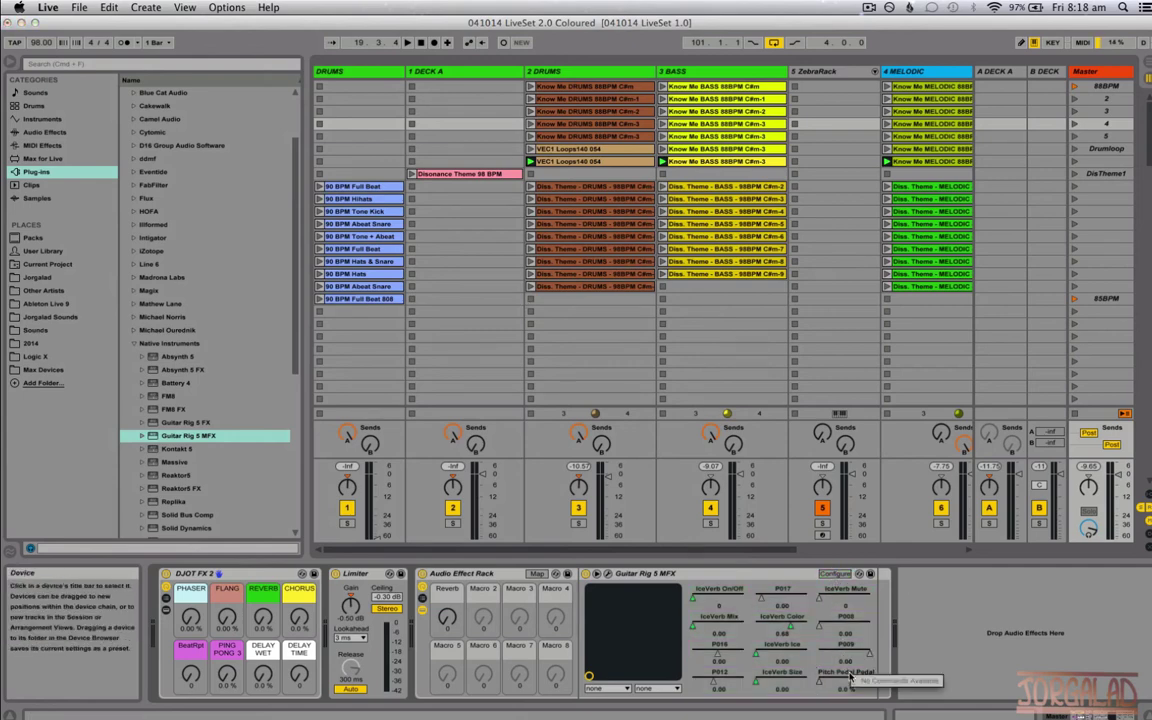
right_click(845, 680)
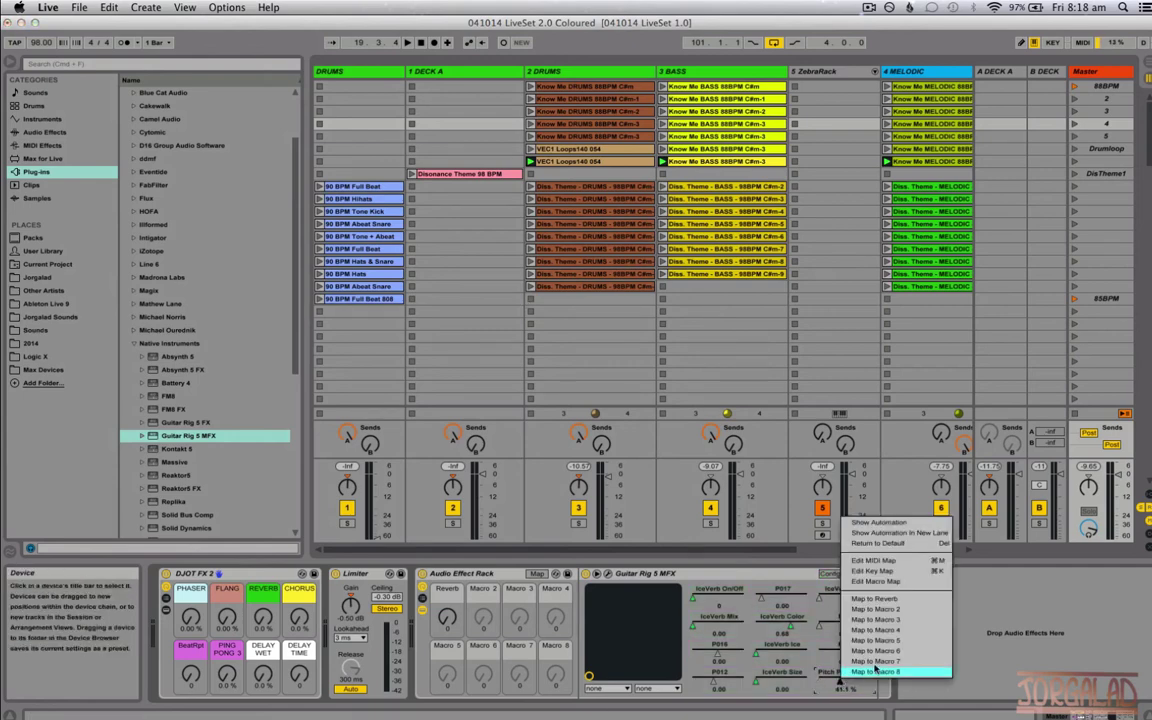
click(907, 607)
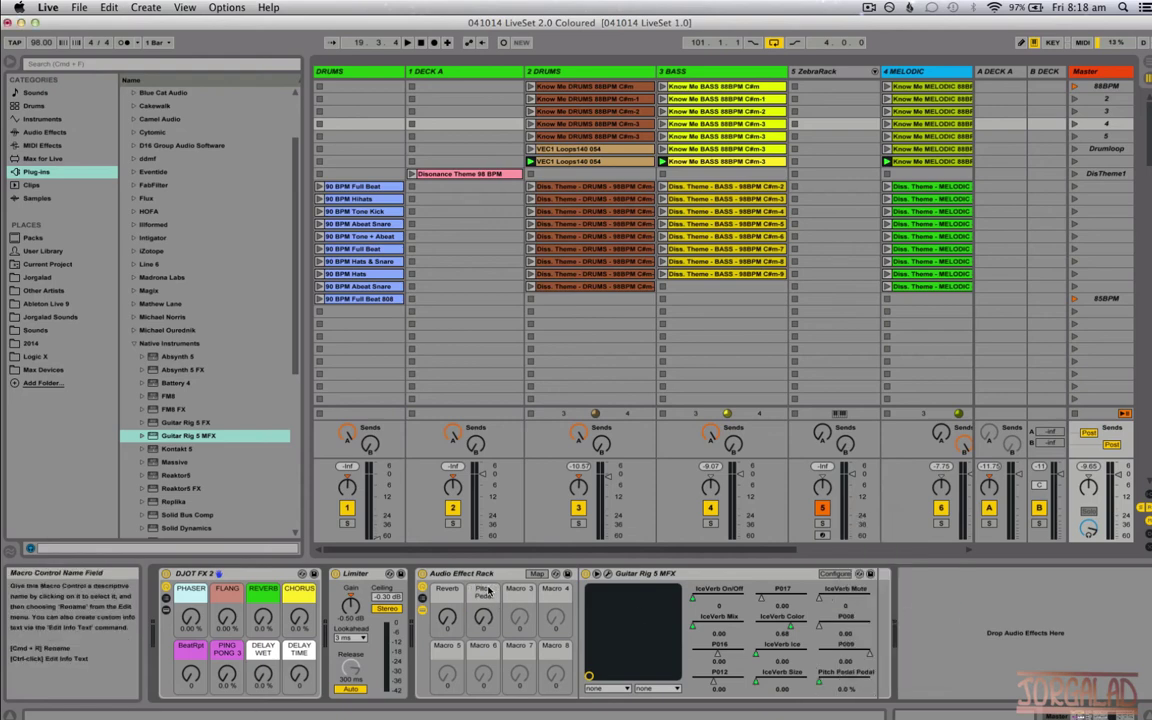
key(super+r)
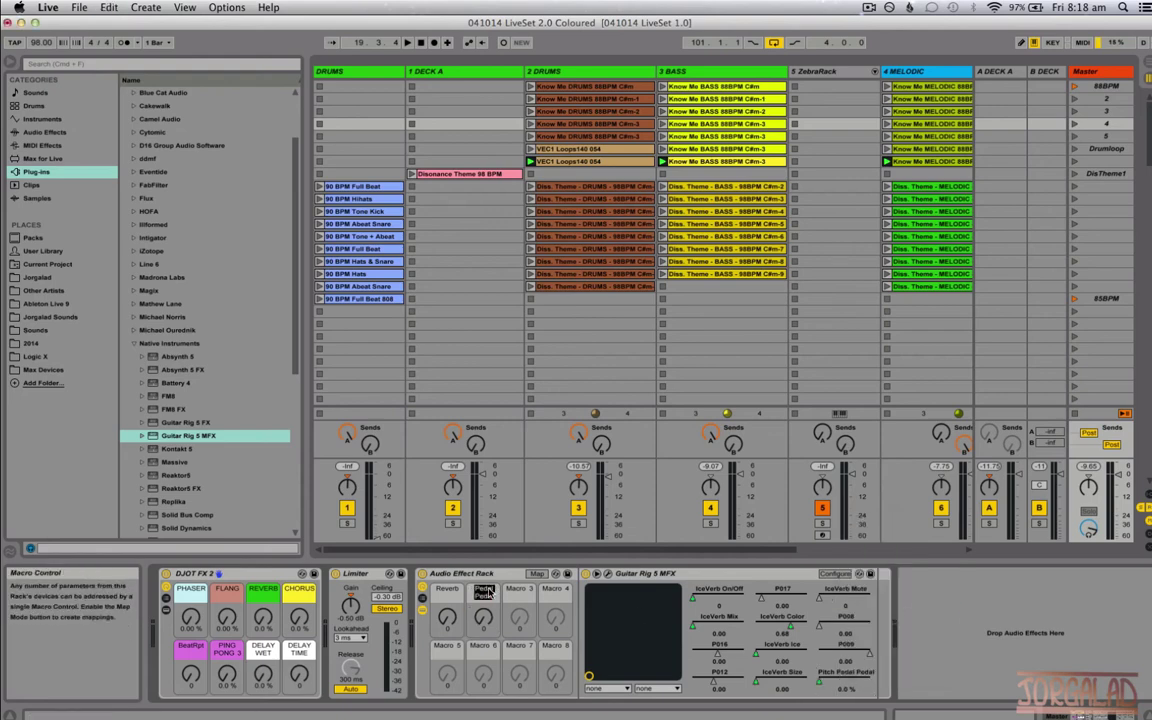
text(Pitch)
key(Return)
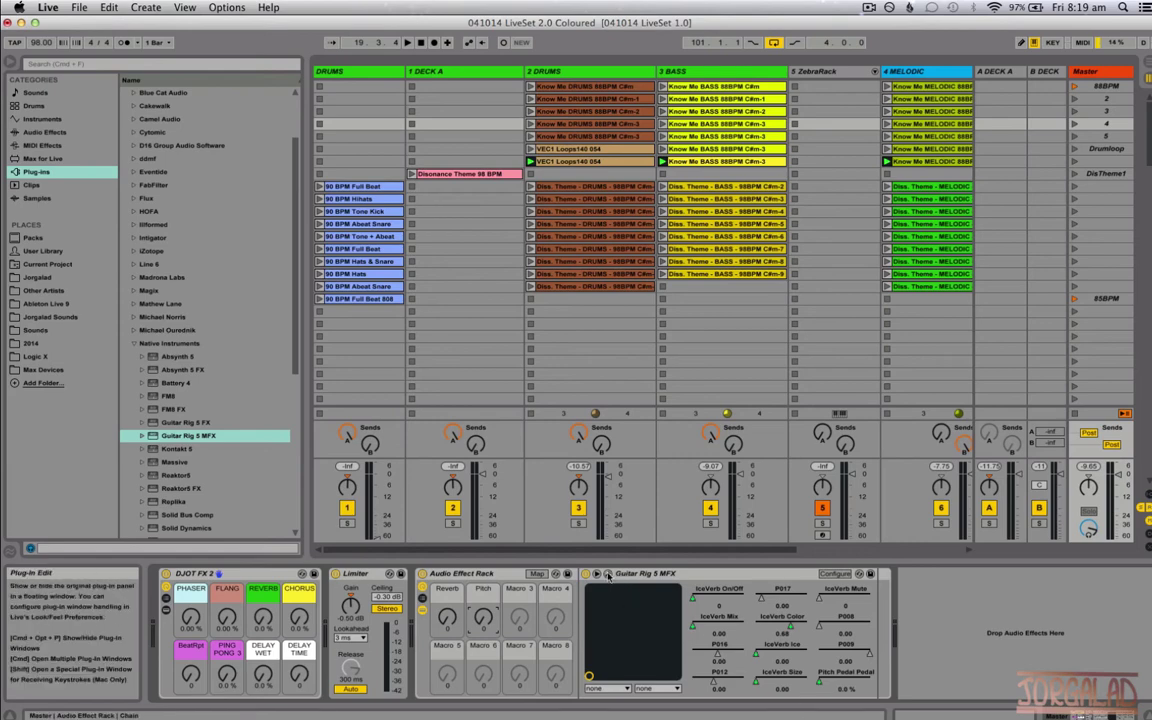
Check the Guitar Rig plug-in window briefly, and try the Reverb and Pitch macros together during playback.
click(607, 575)
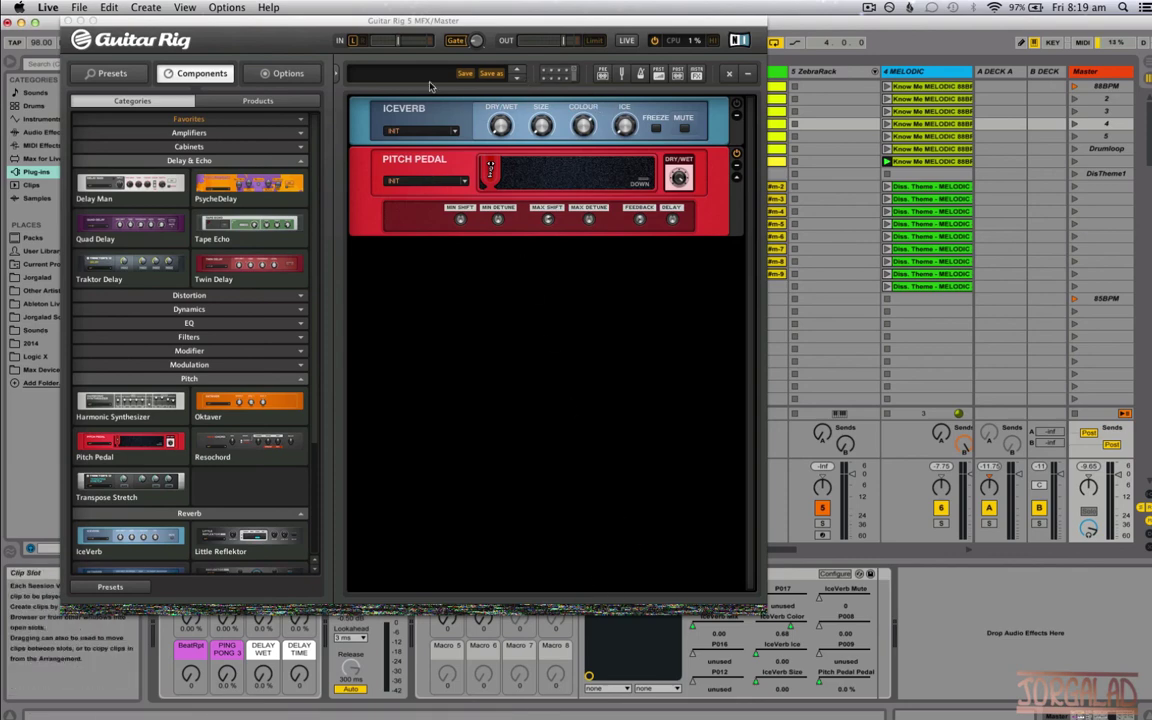
click(67, 21)
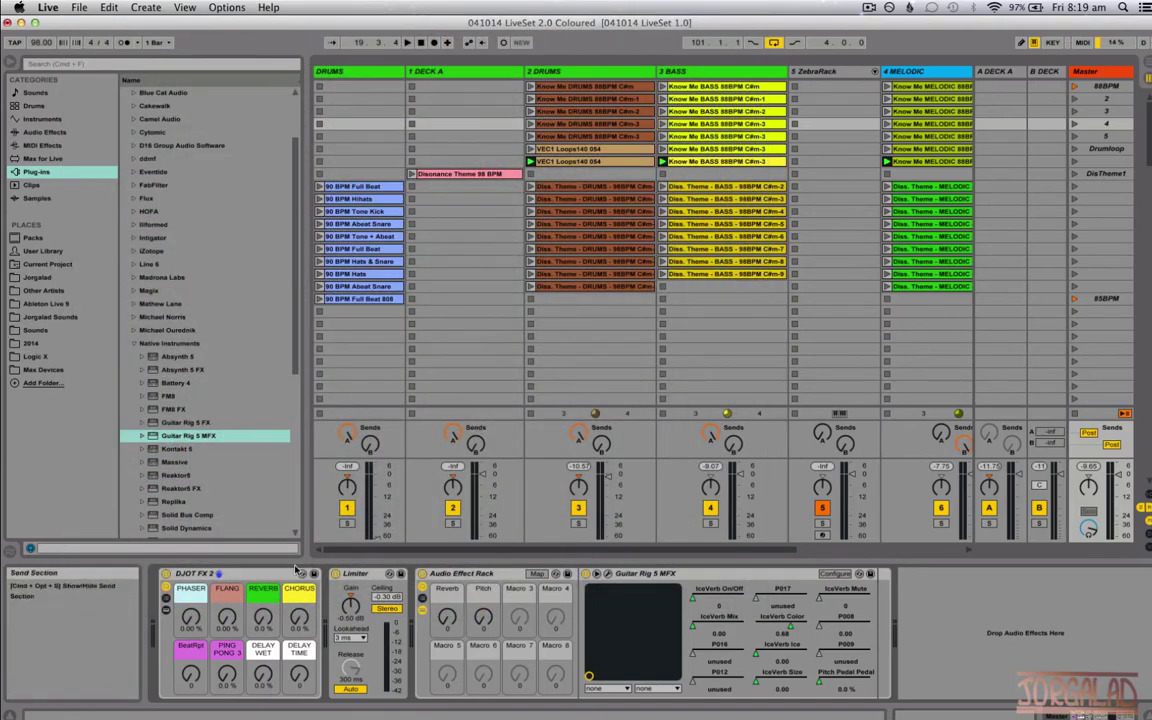
drag(448, 620, 448, 534)
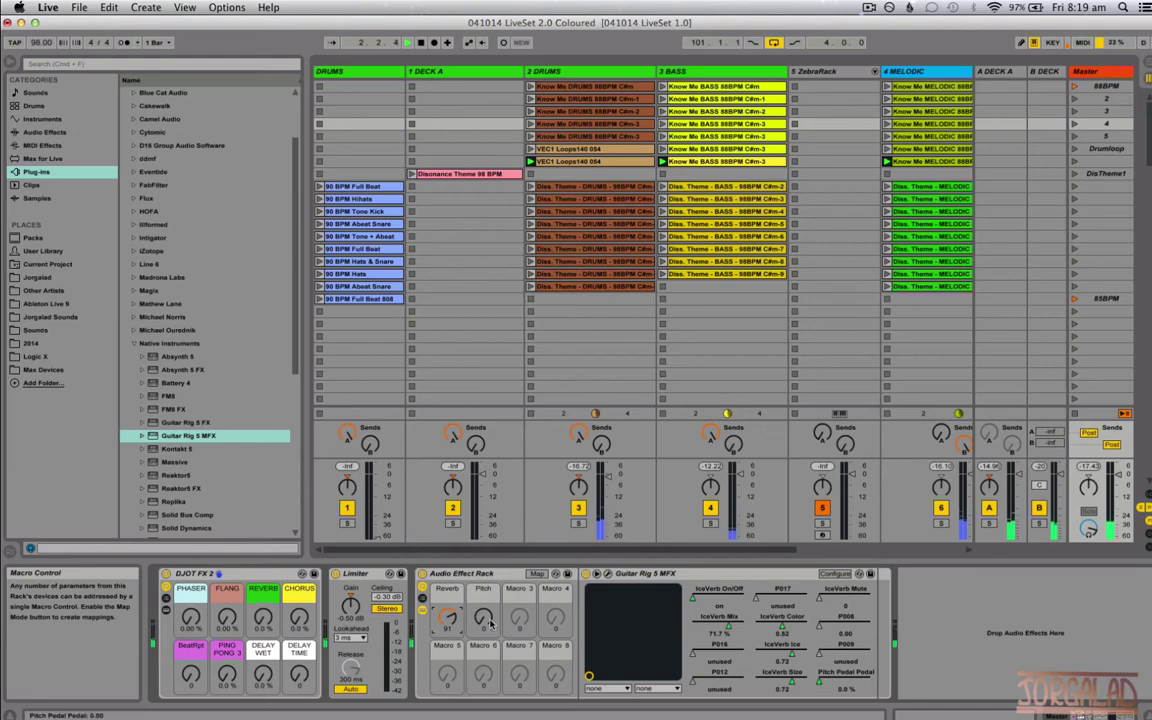
drag(489, 622, 484, 668)
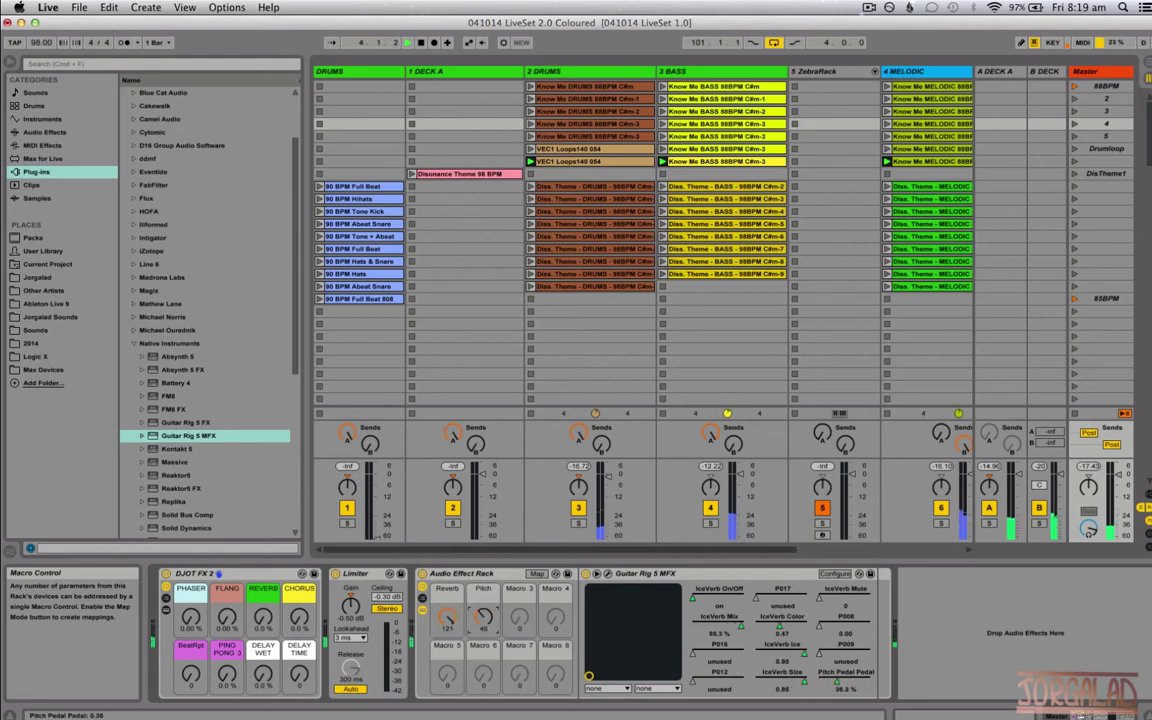
drag(447, 618, 483, 633)
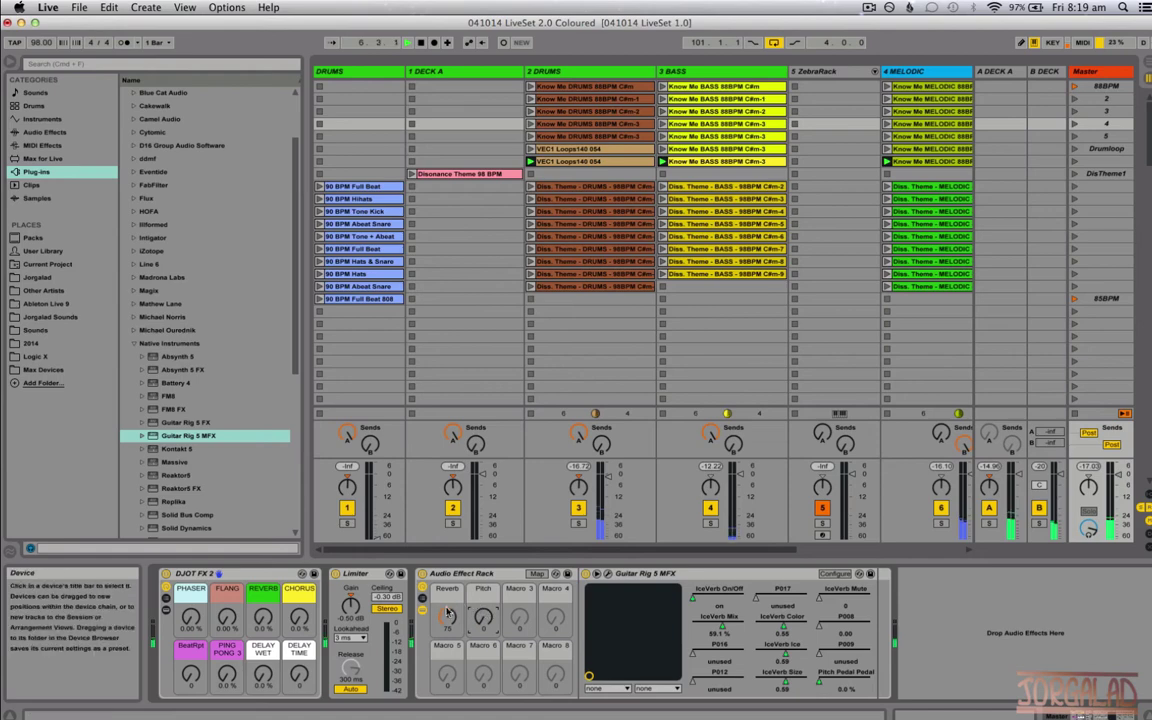
Launch the 90 BPM Hihats scene and test the Reverb and Pitch macros on it, returning Pitch to 0.
click(1075, 200)
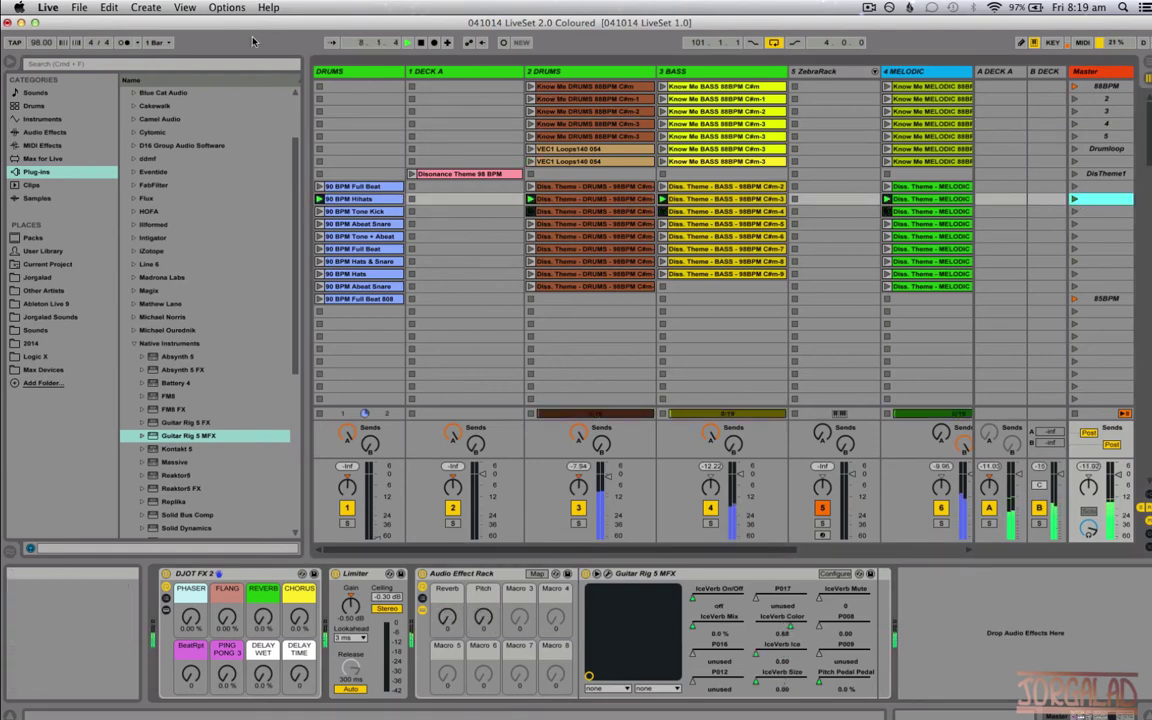
drag(457, 622, 484, 565)
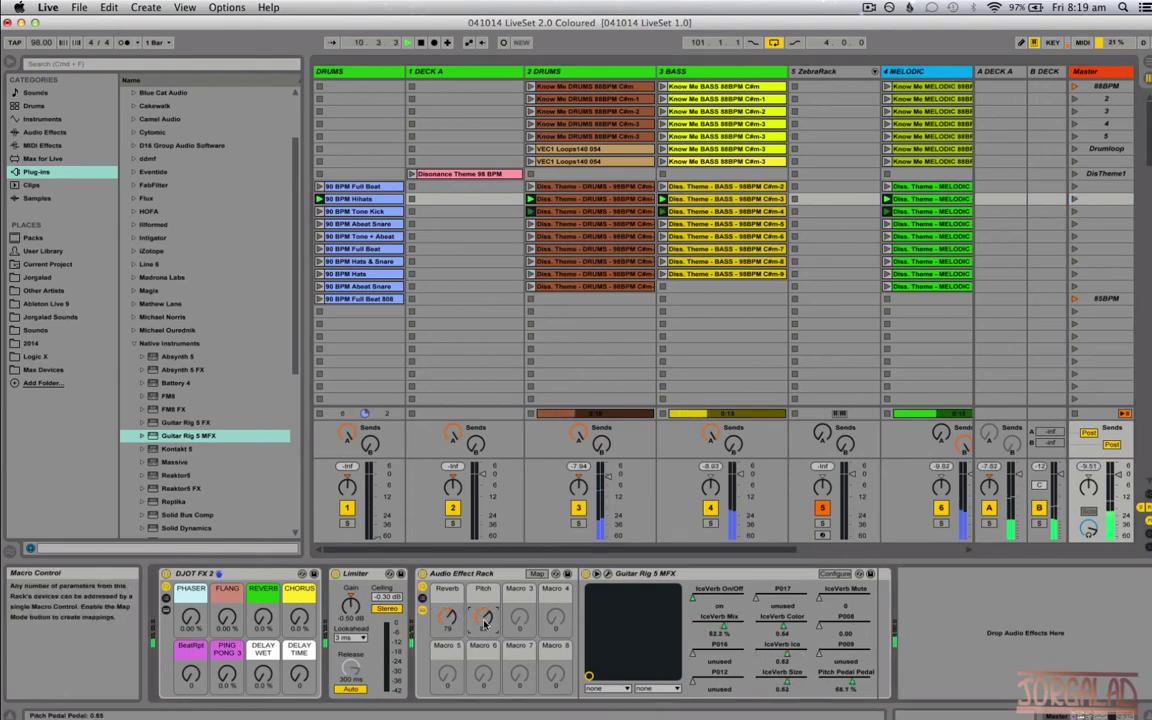
drag(484, 623, 484, 704)
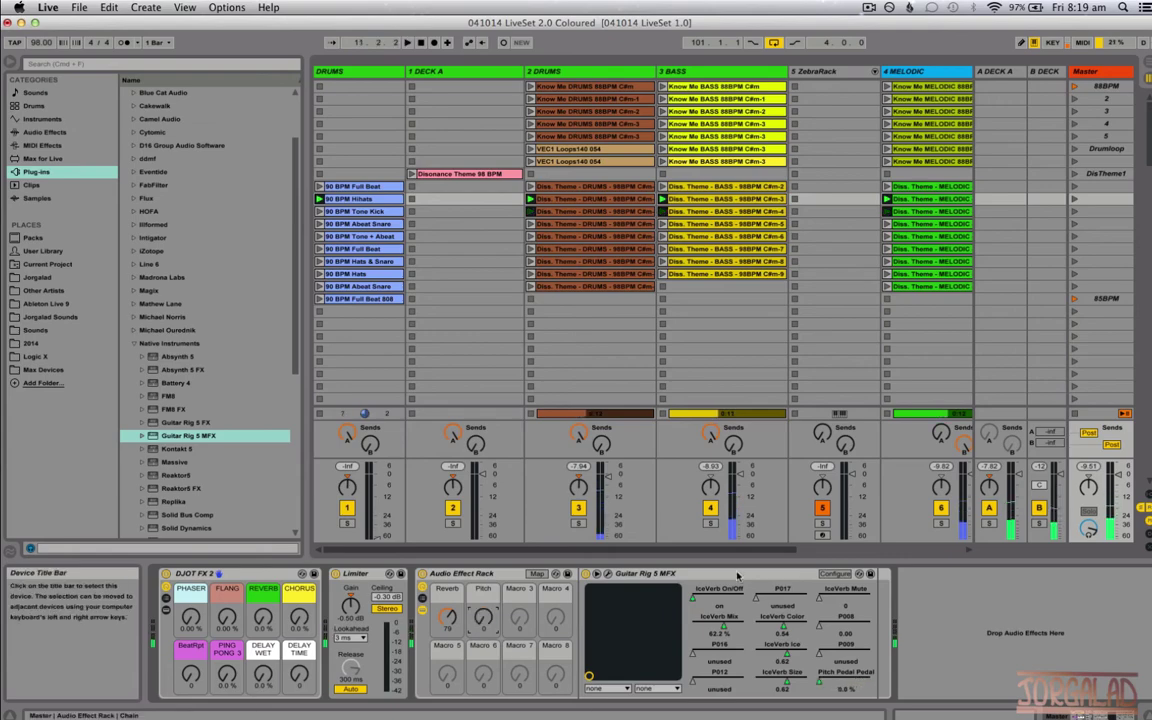
Lower the Pitch Pedal's Max Shift in the Guitar Rig plug-in window.
click(606, 575)
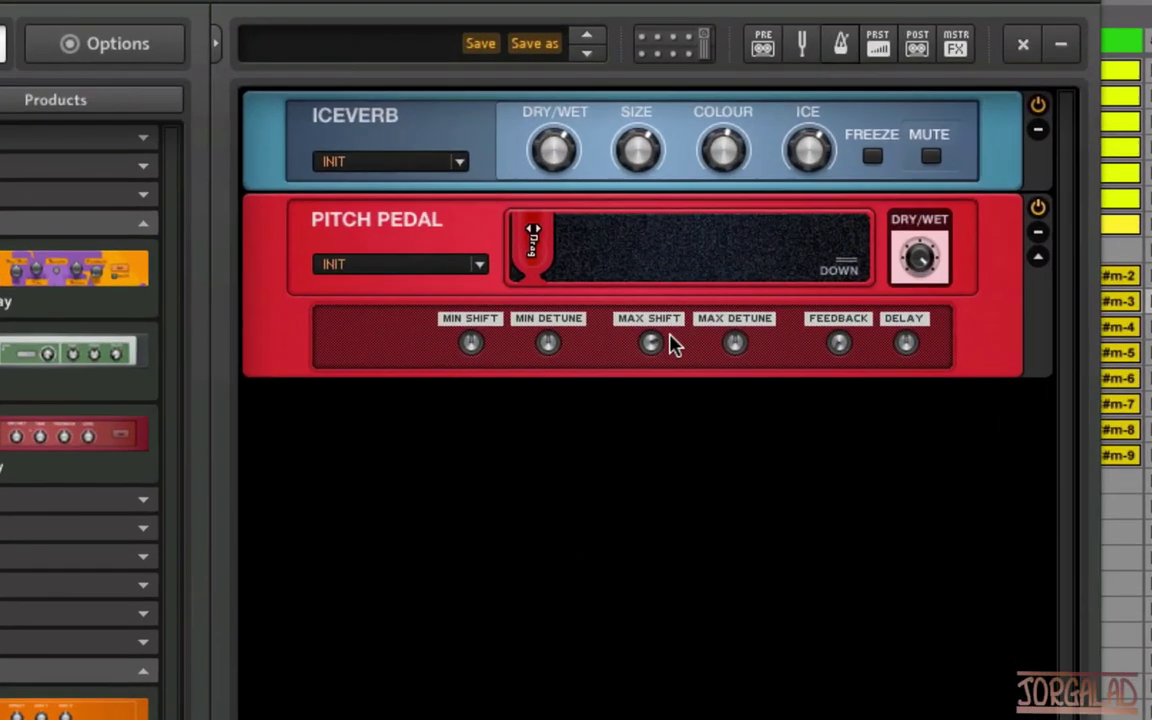
mouse_move(549, 219)
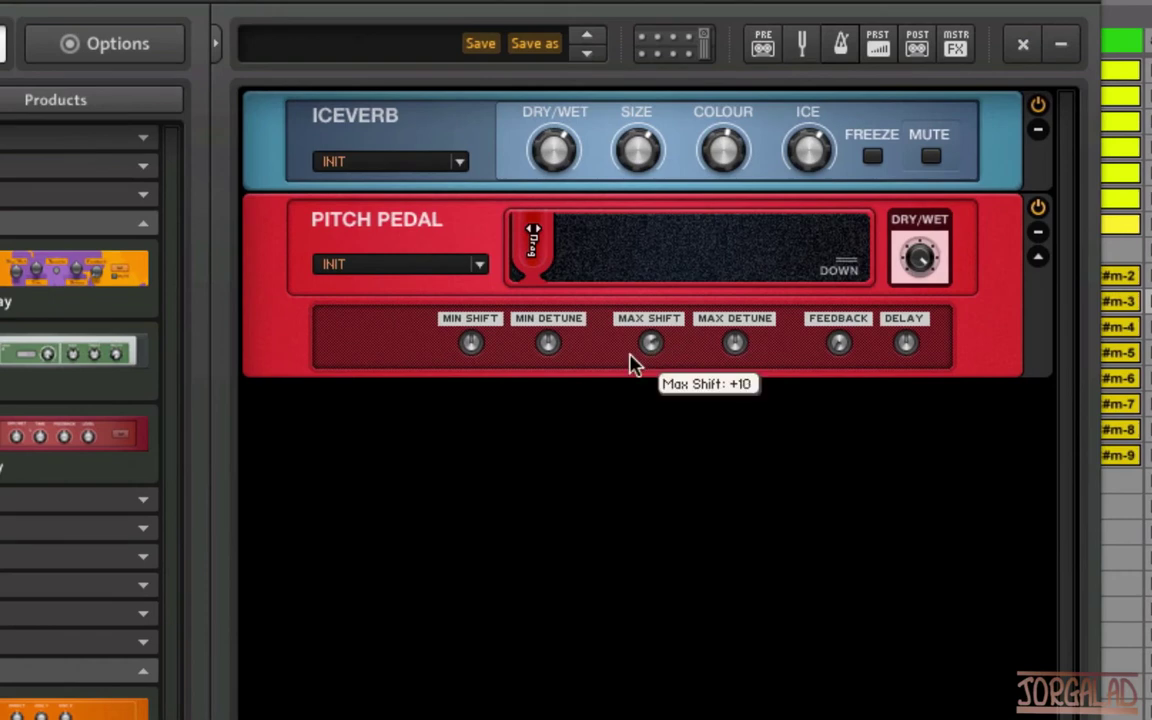
drag(630, 365, 619, 432)
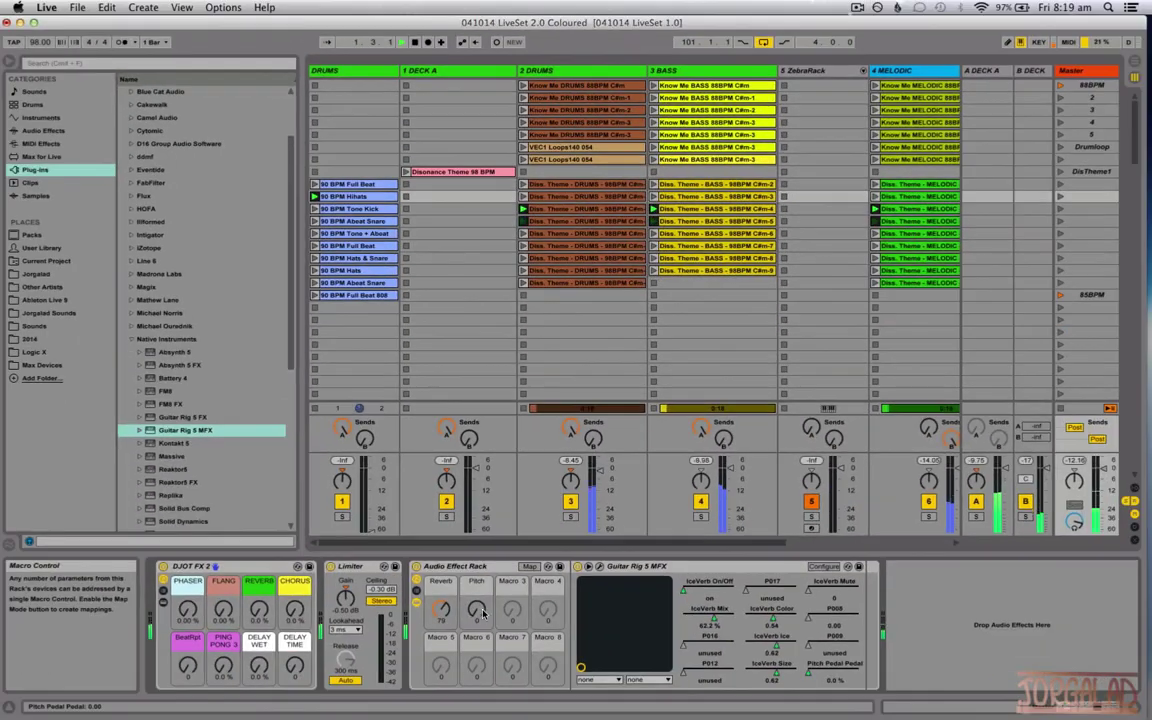
Test the Pitch and Reverb macros during playback, return both to 0, and stop playback.
drag(481, 612, 481, 550)
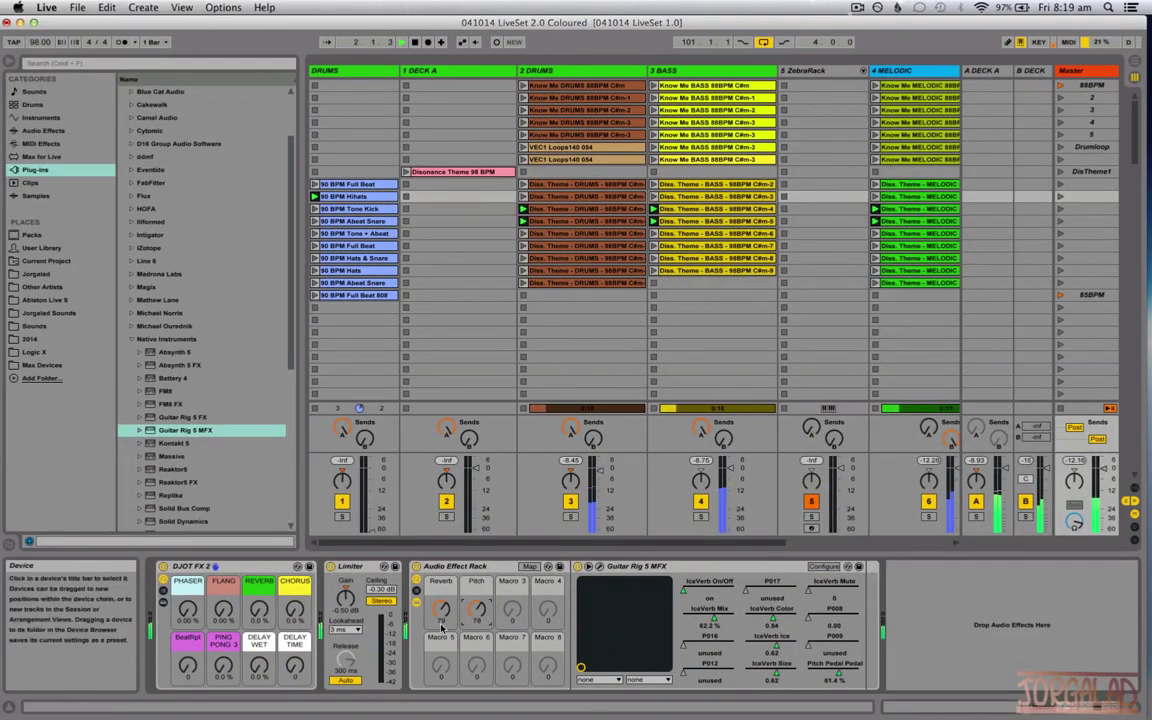
drag(442, 611, 442, 572)
drag(478, 611, 478, 674)
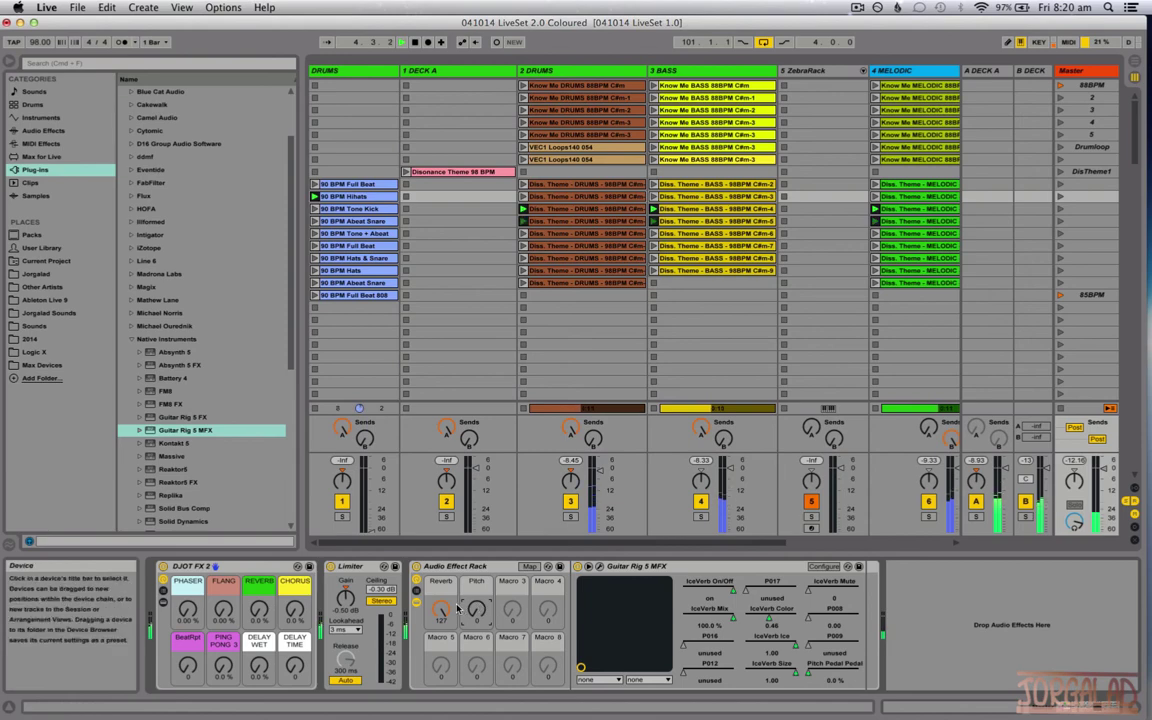
drag(441, 610, 441, 710)
key(space)
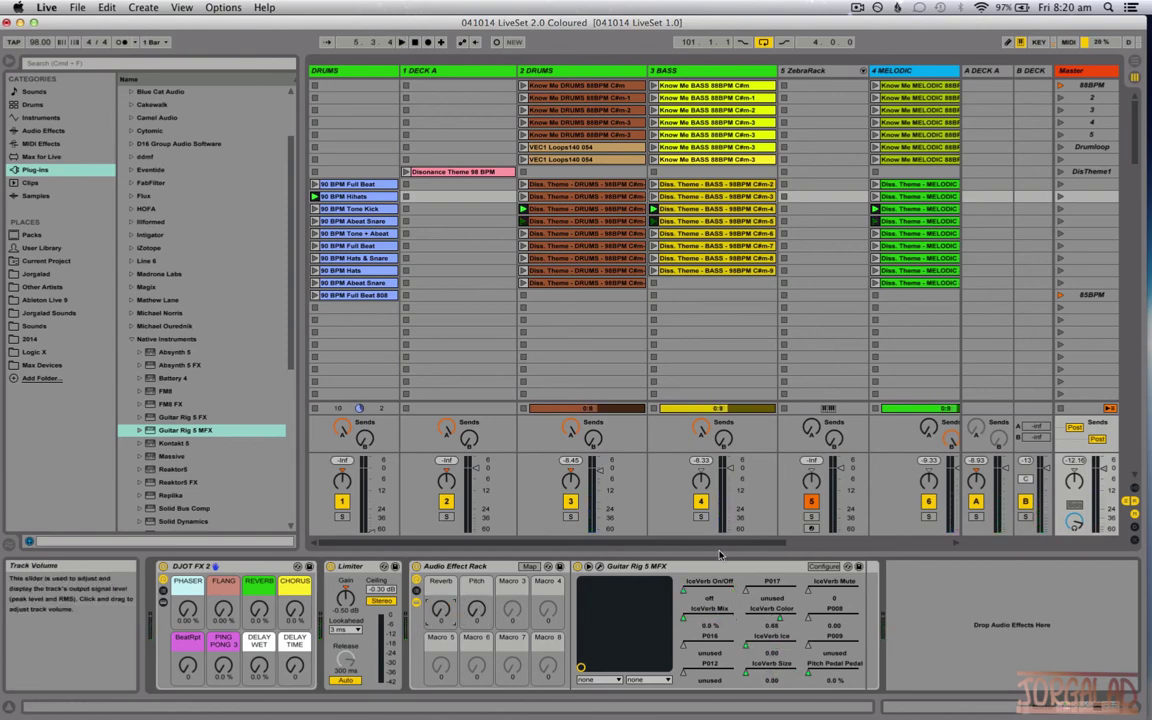
Open the Guitar Rig plug-in window and add the Beatmasher from Special FX below the Pitch Pedal.
click(599, 569)
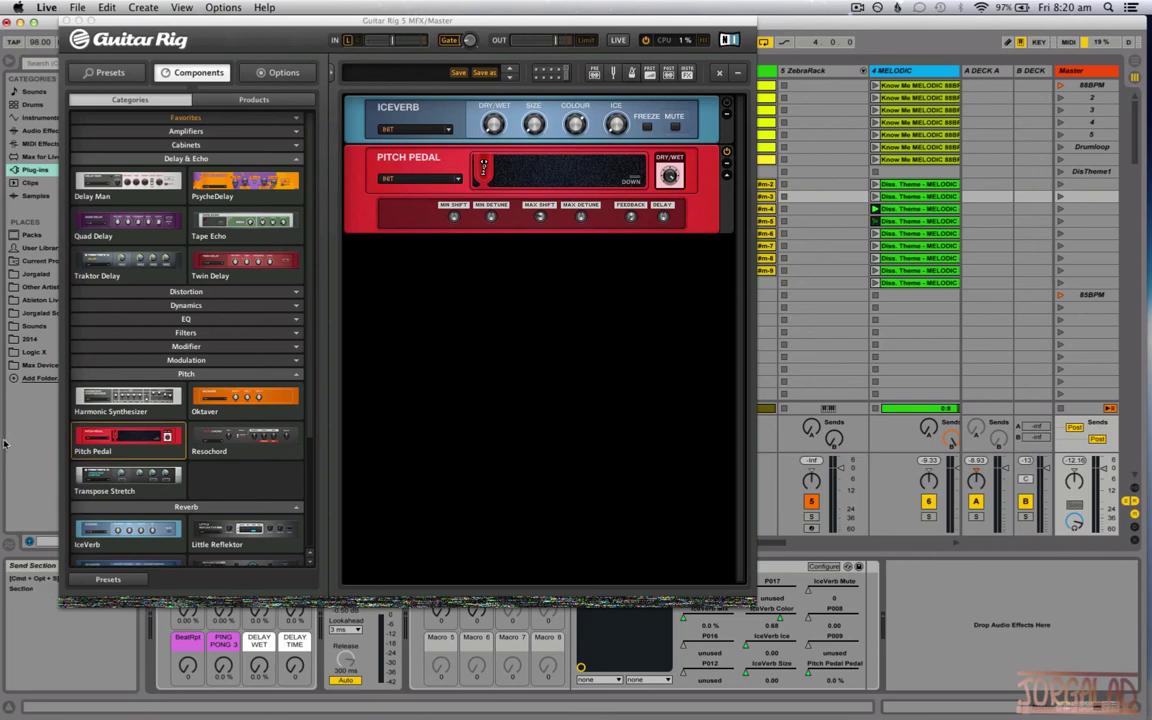
scroll(240, 405, down, 5)
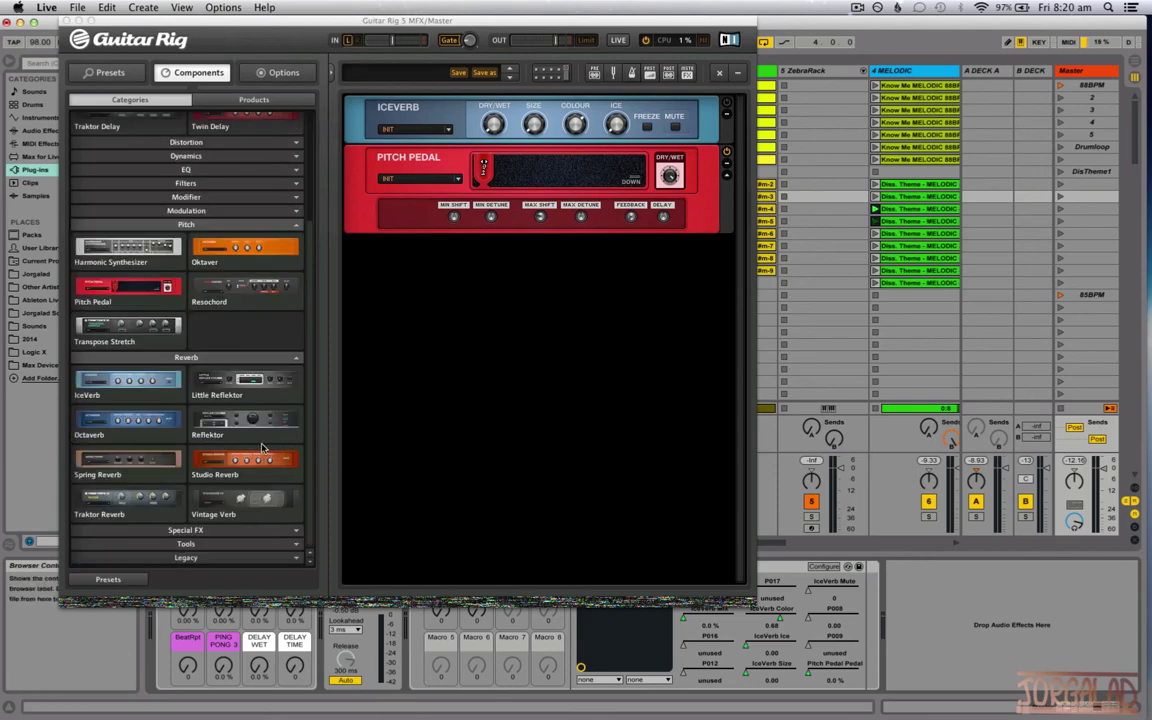
click(223, 531)
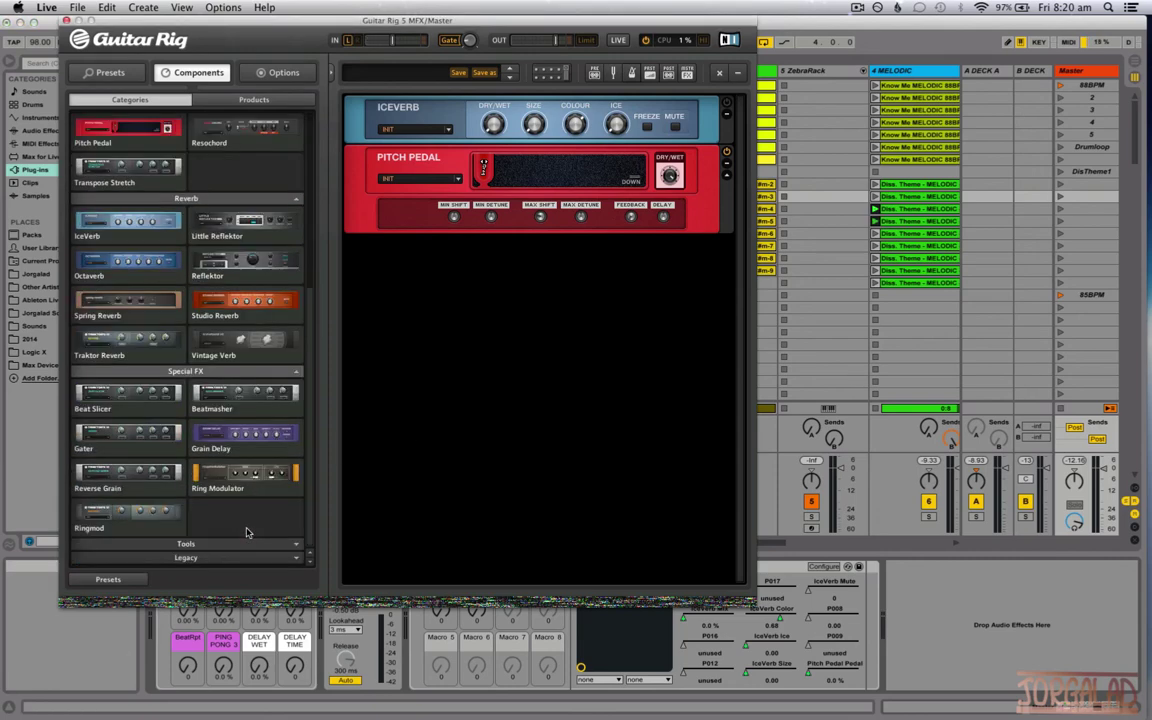
drag(195, 408, 540, 260)
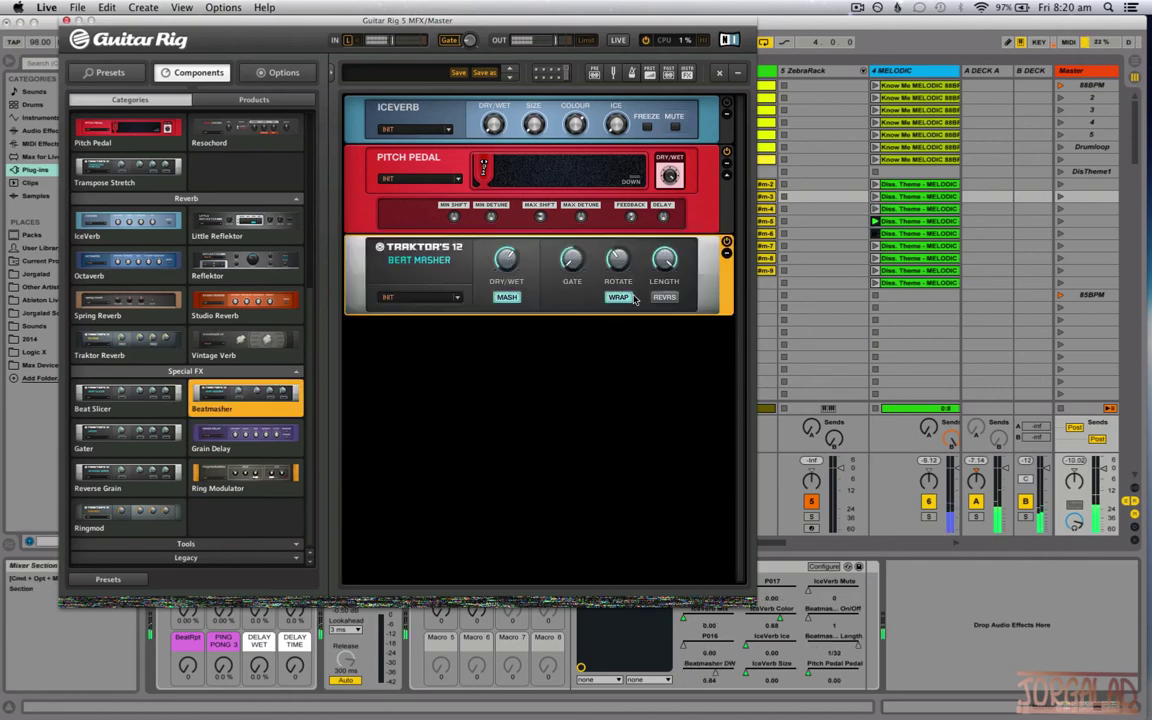
Turn off Wrap on the Beat Masher and try it with Dry/Wet at 1.00 and Length at 1/4.
click(626, 300)
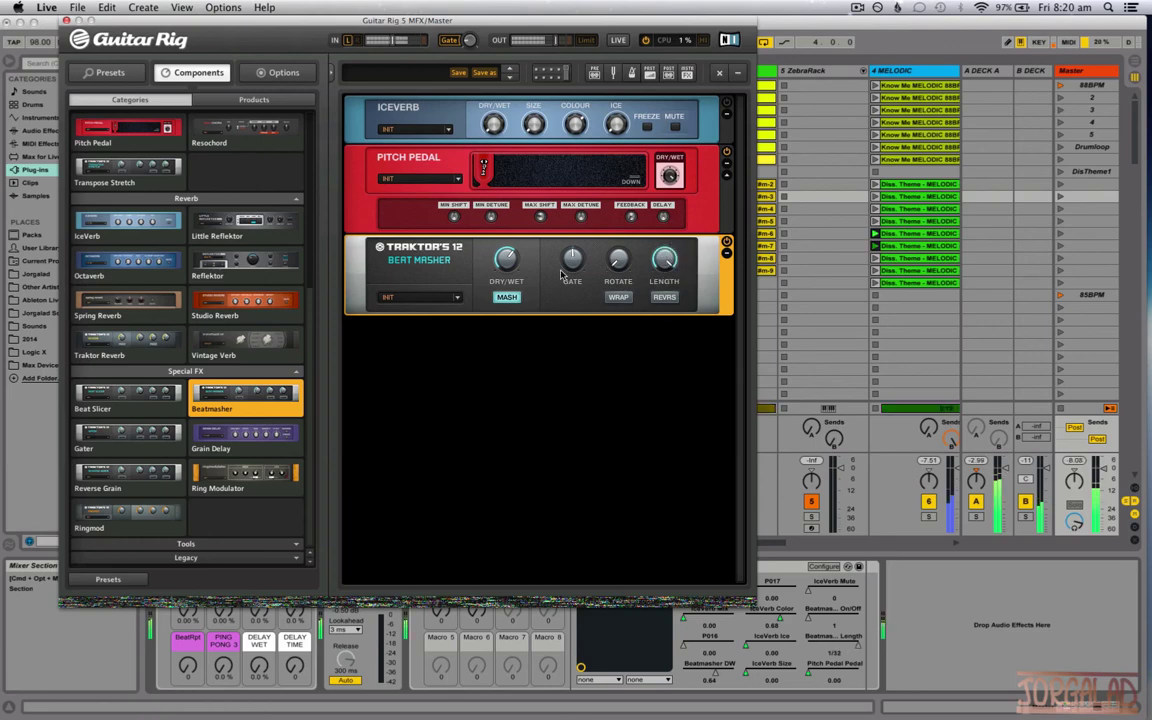
drag(507, 251, 512, 205)
drag(662, 254, 669, 324)
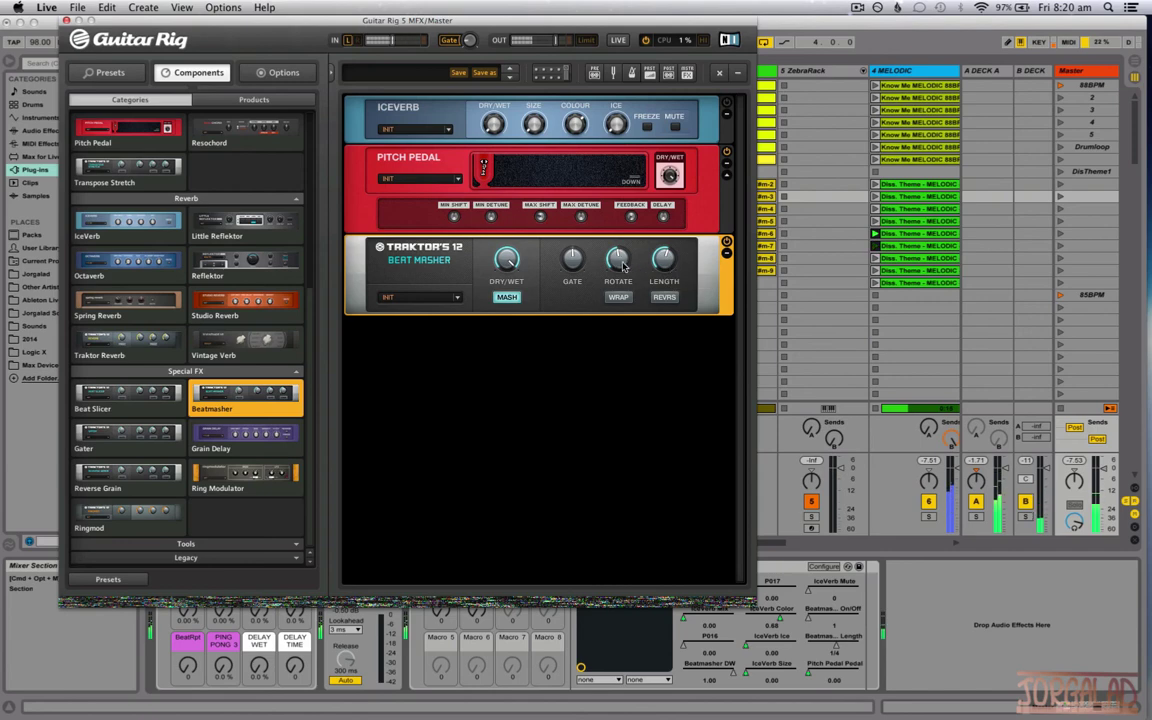
Adjust the Beat Masher's Gate, Rotate, Wrap and Length during playback, return Dry/Wet to 0, and close the plug-in window.
drag(507, 259, 505, 401)
drag(519, 269, 586, 354)
drag(616, 267, 618, 280)
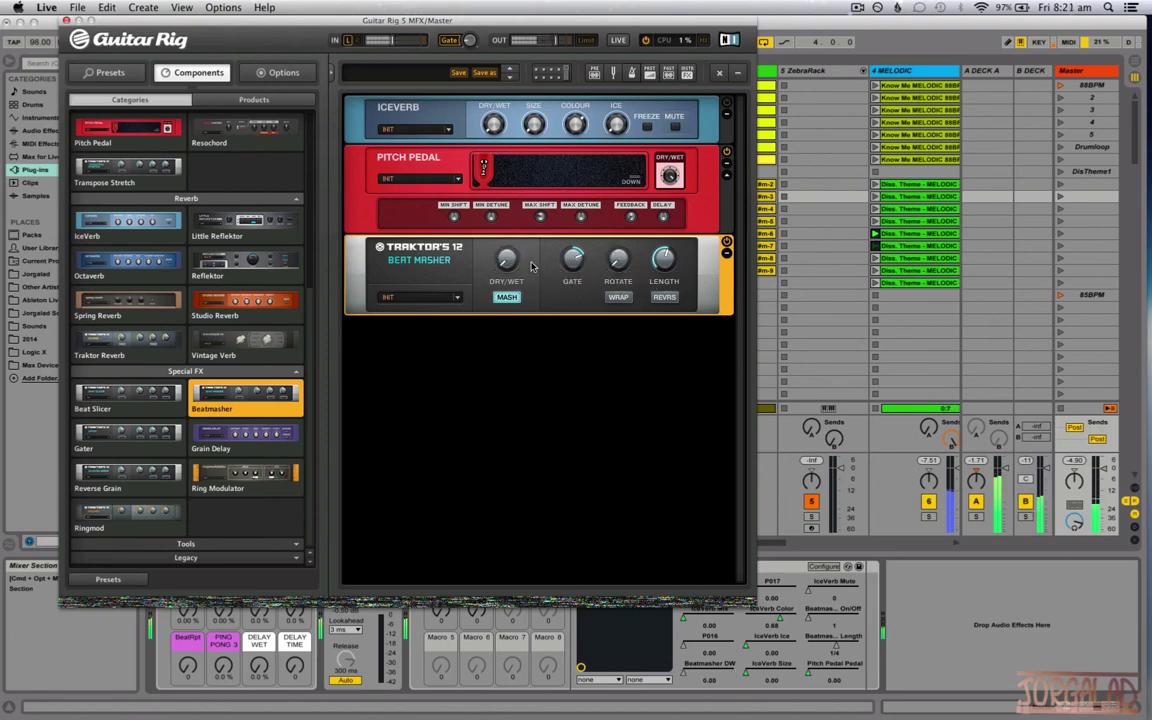
drag(512, 266, 509, 257)
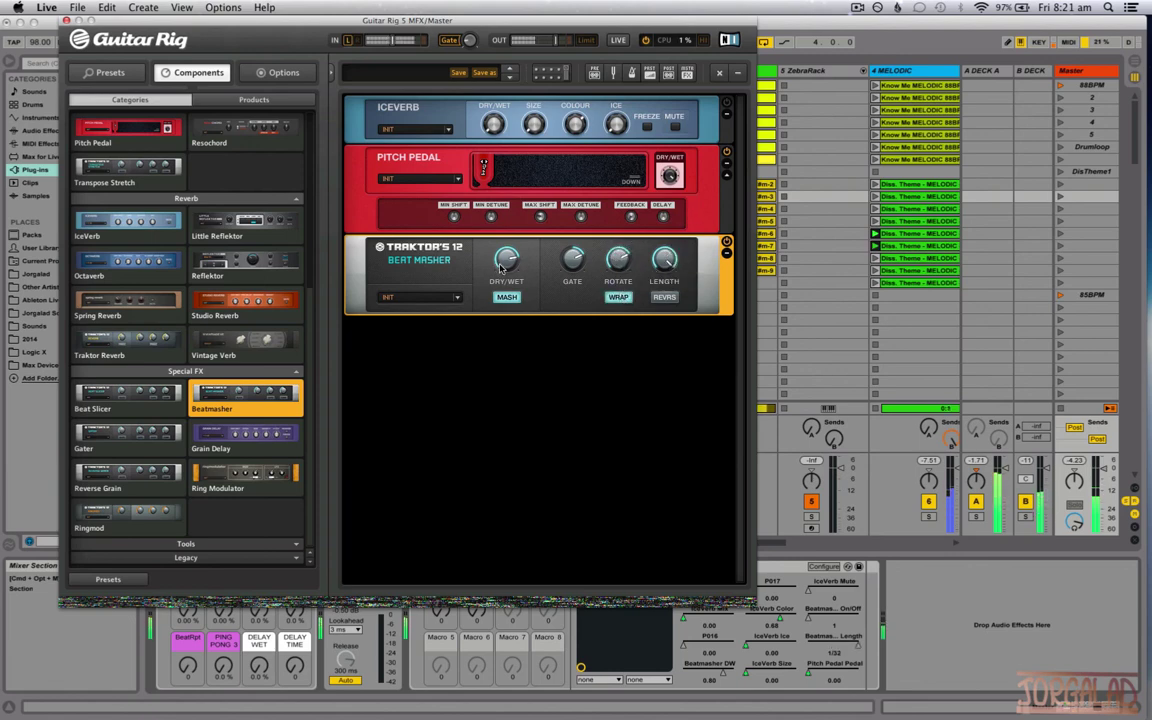
drag(502, 268, 521, 243)
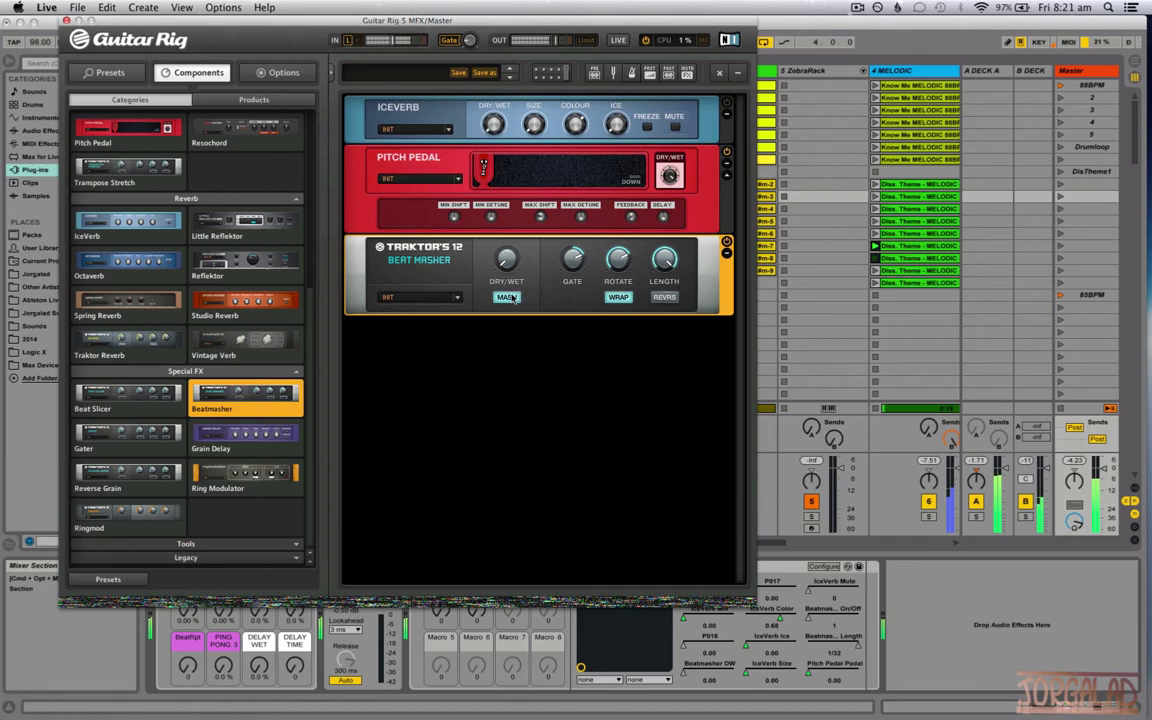
click(64, 20)
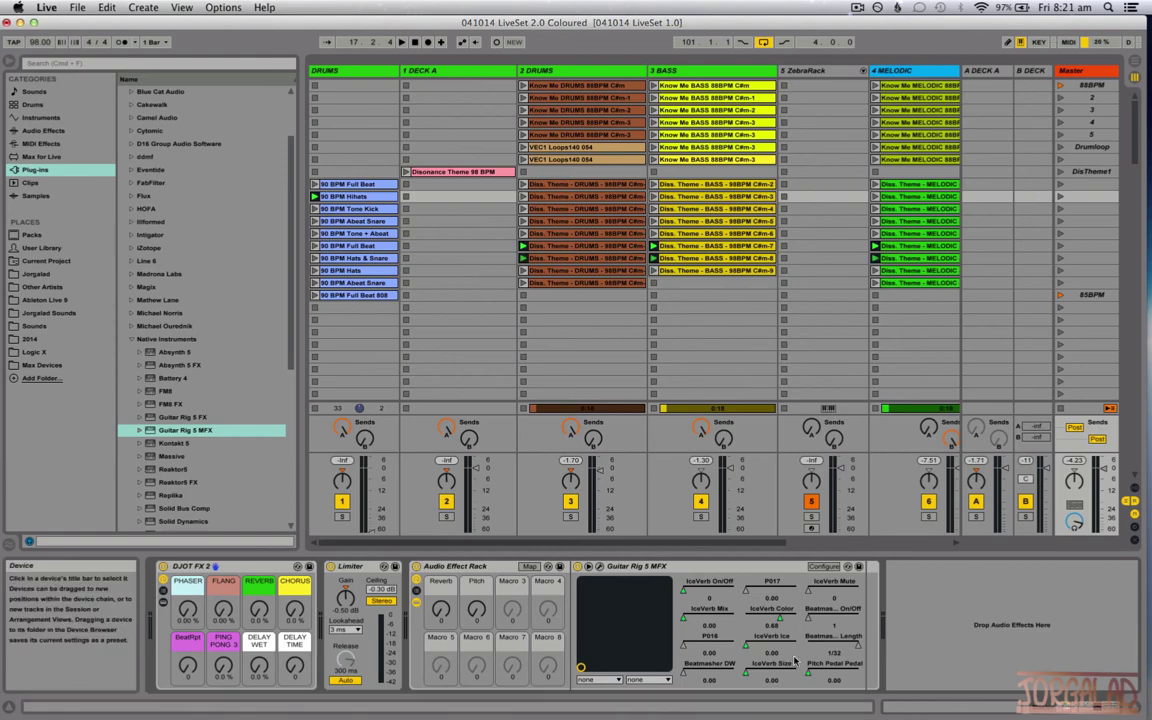
Reopen the Guitar Rig plug-in window and add a Container from Tools below the Beat Masher.
click(605, 572)
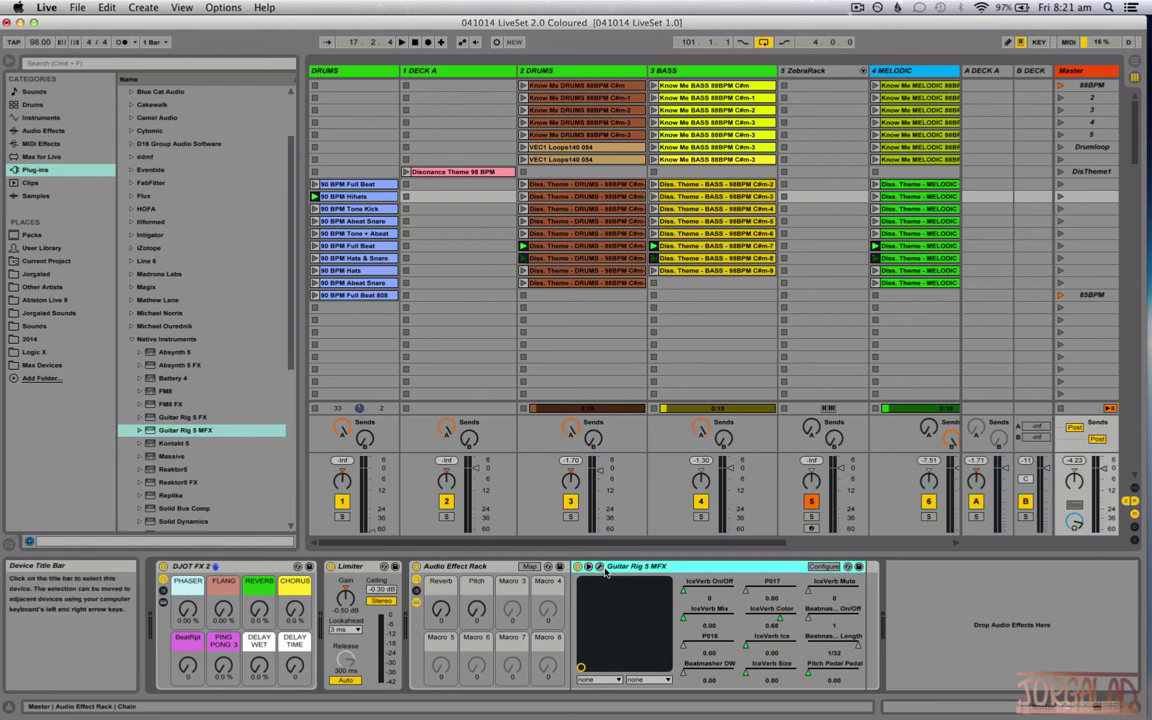
click(599, 566)
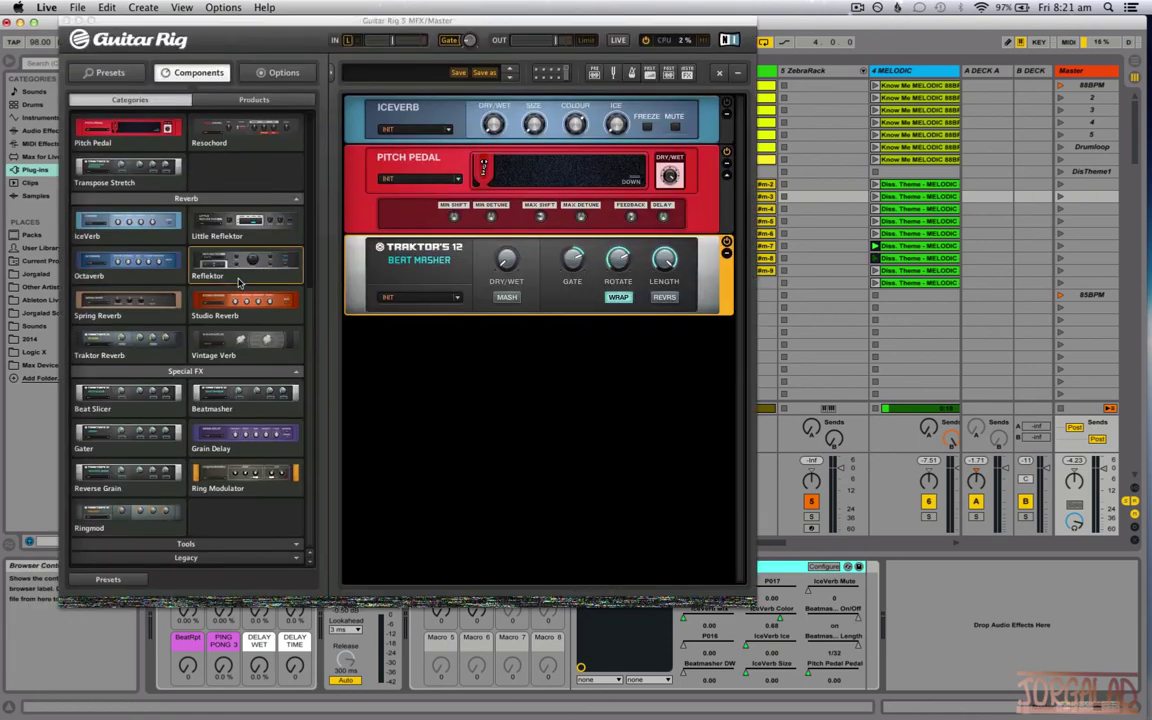
scroll(240, 500, down, 5)
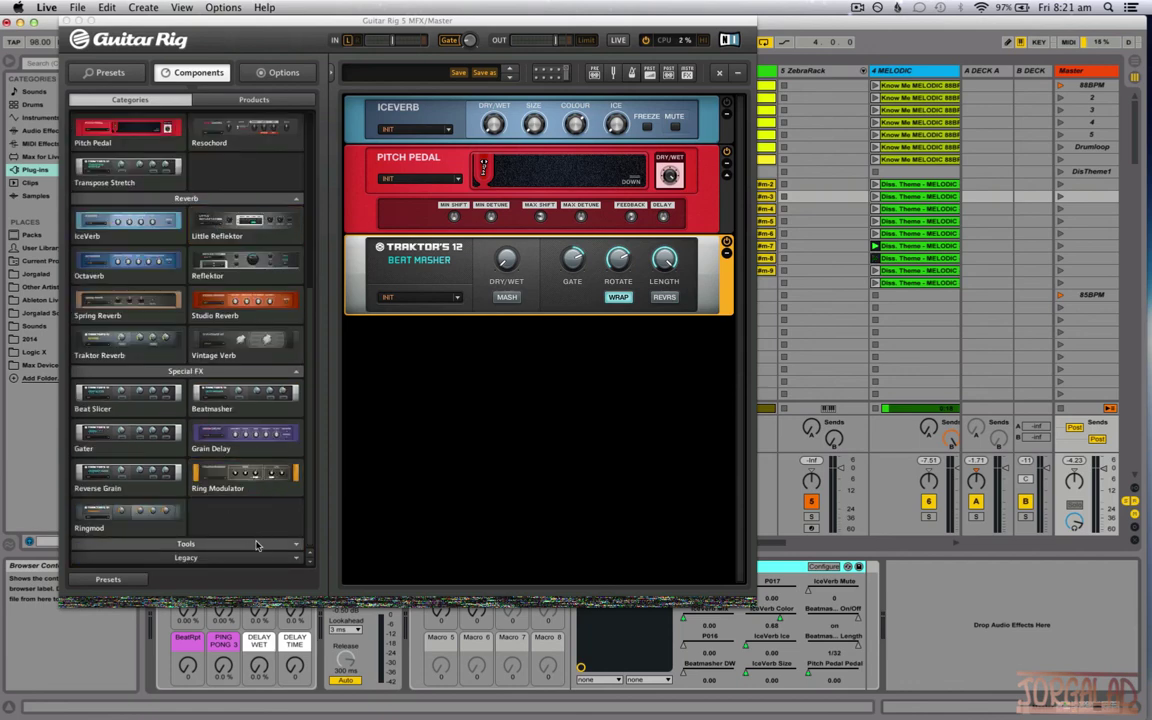
scroll(243, 545, down, 3)
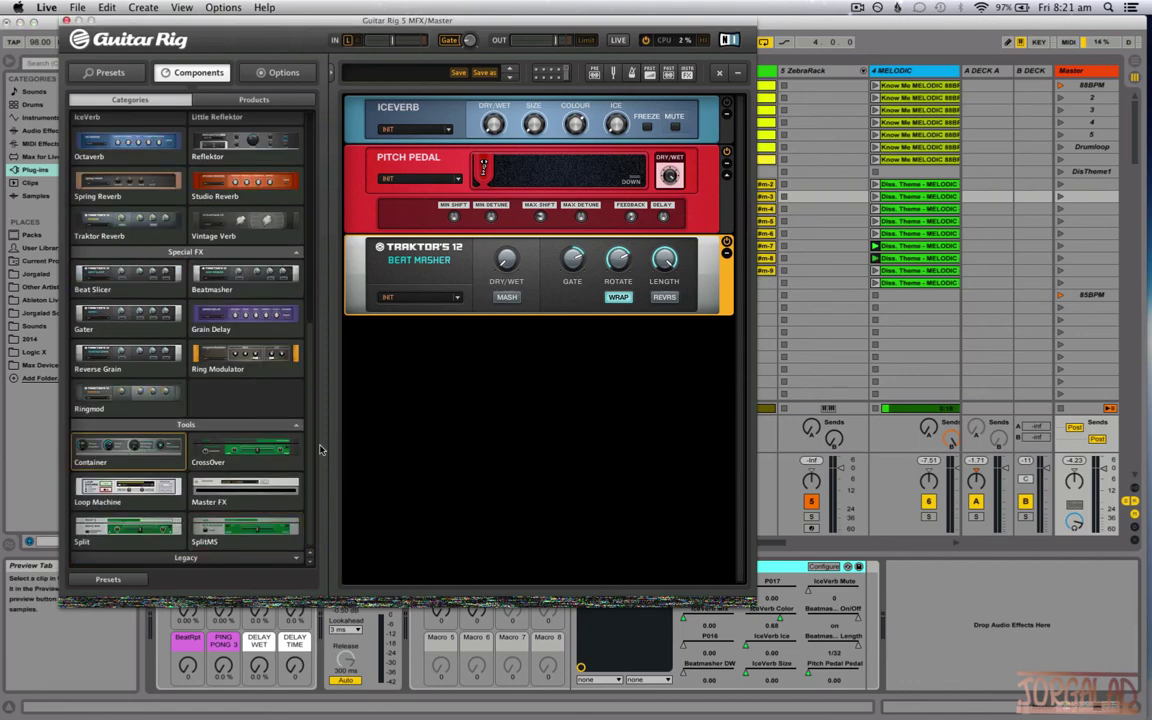
click(146, 458)
drag(146, 458, 441, 342)
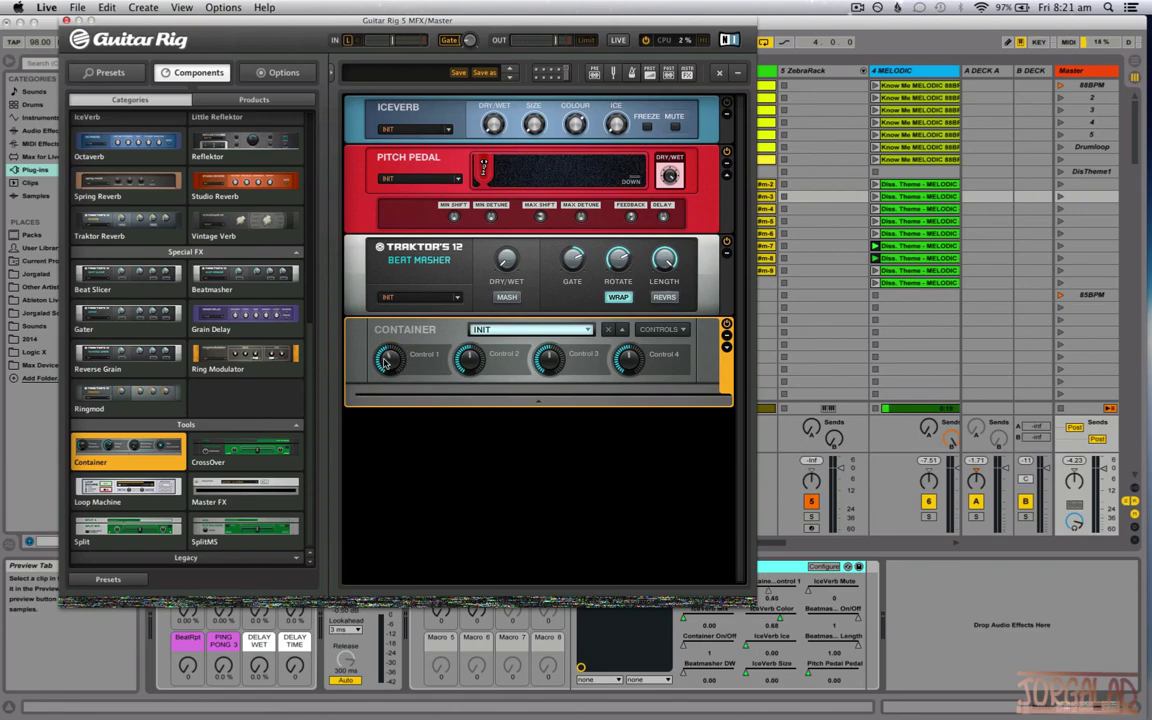
Close the plug-in window, hide the Audio Effect Rack's devices so only its macros show, and select the rack.
click(66, 20)
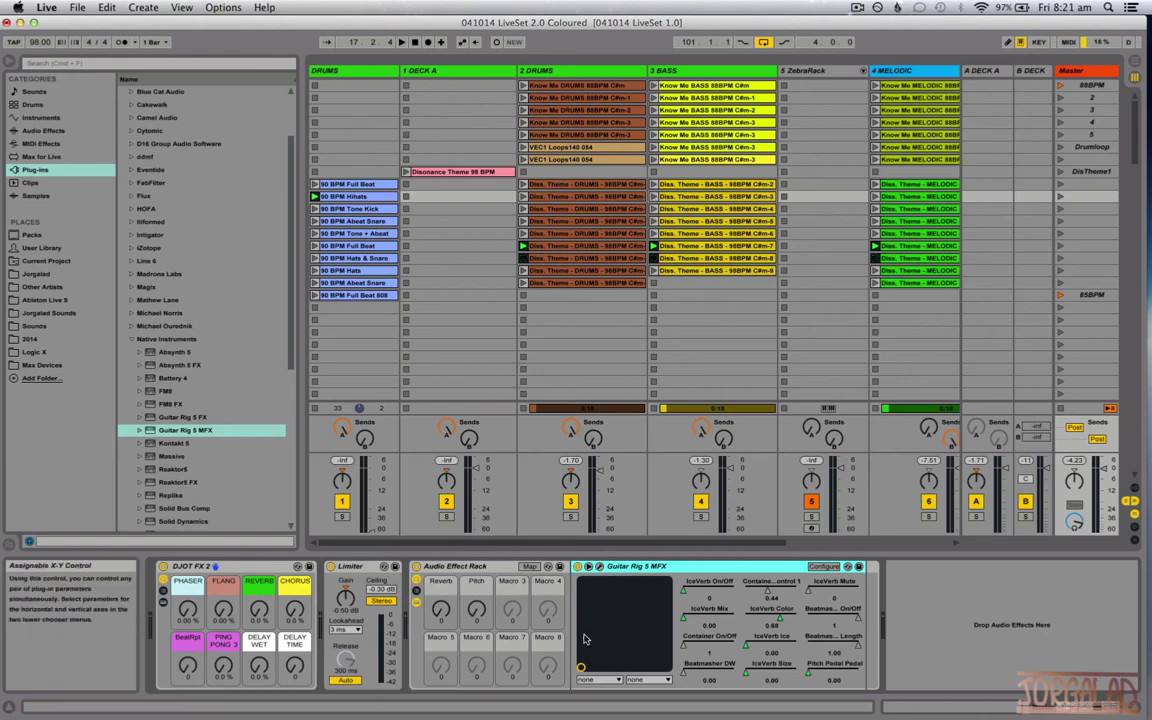
click(416, 601)
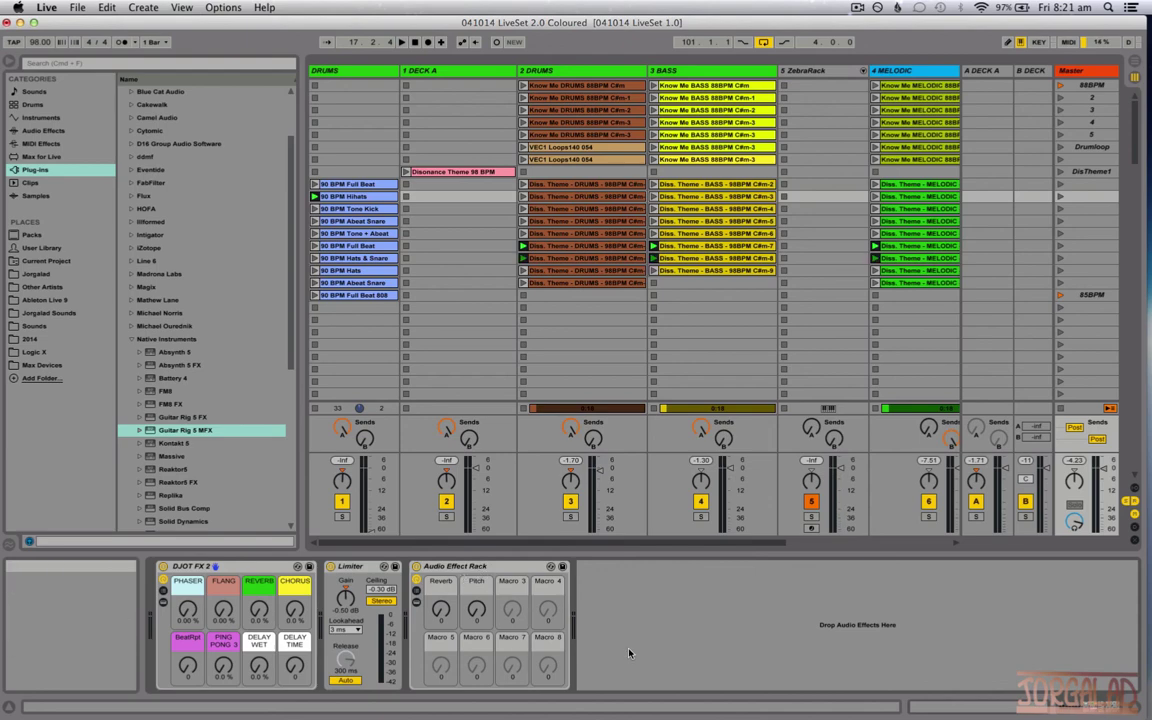
click(558, 596)
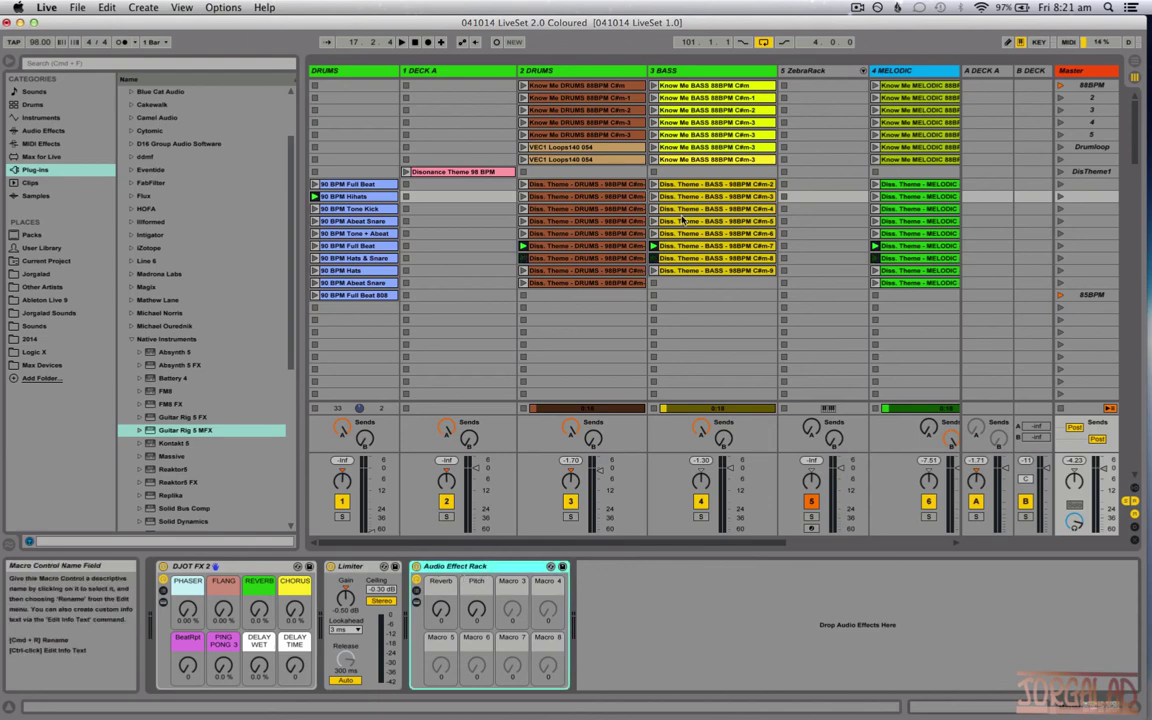